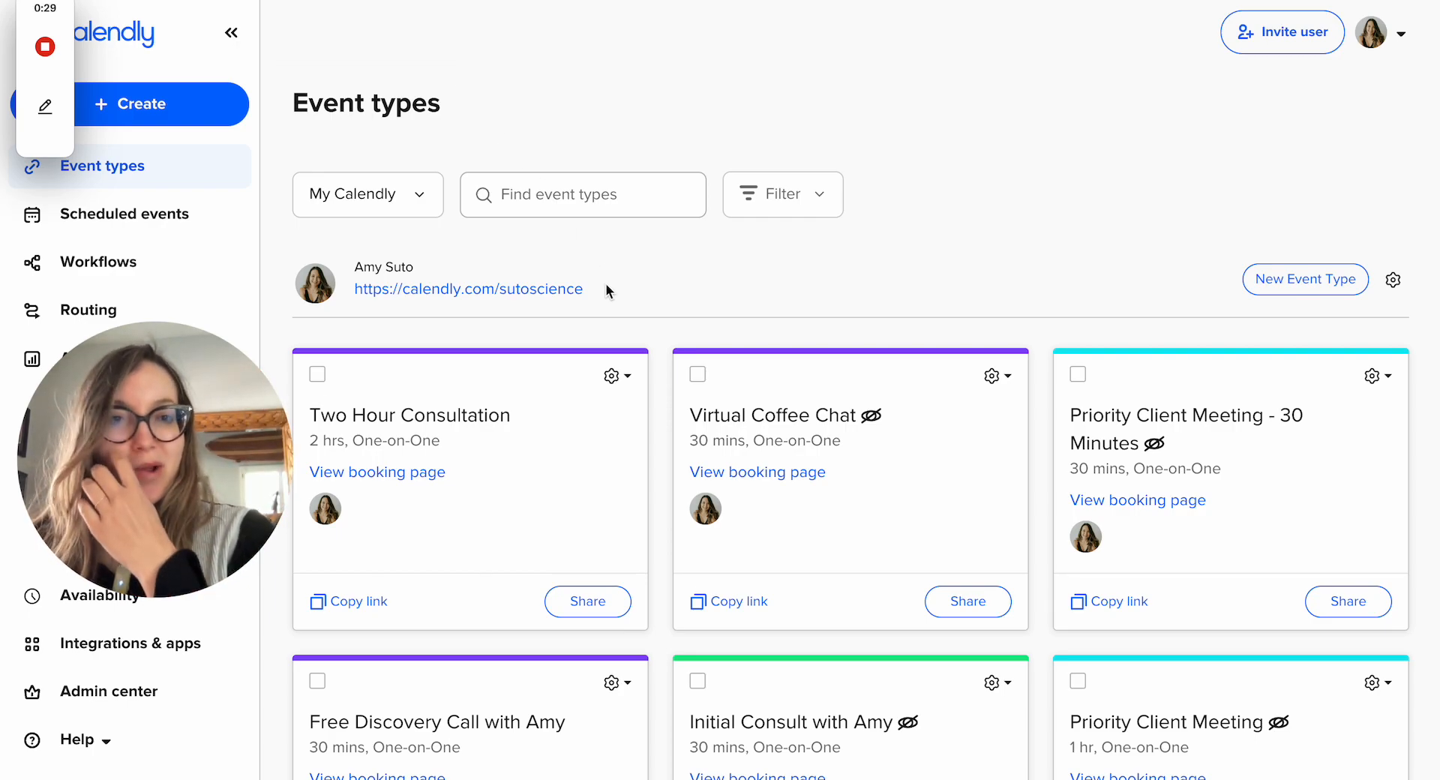
# Open the public scheduling page from the account's Calendly link and look over the event types offered there.
pyautogui.scroll(-8, 606, 282)
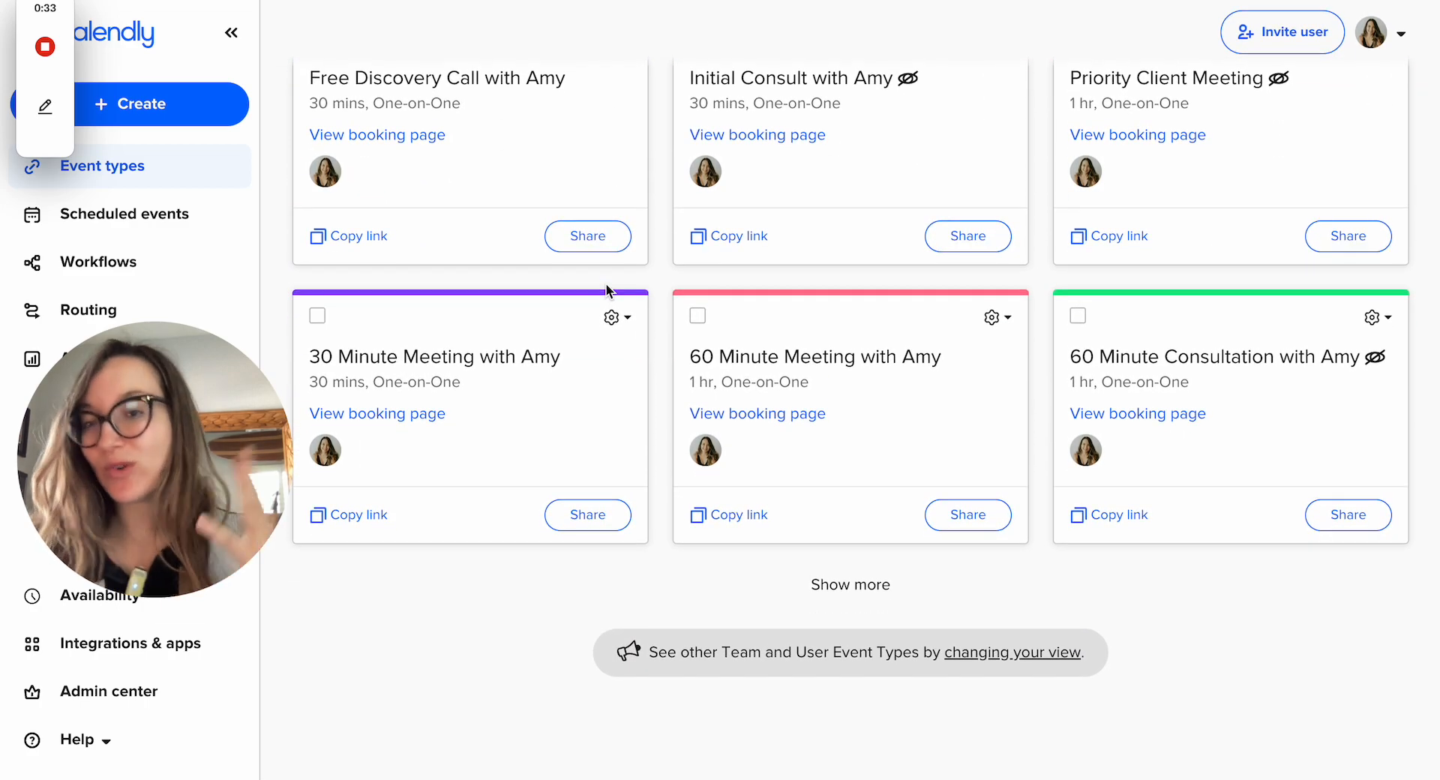
pyautogui.scroll(8, 606, 285)
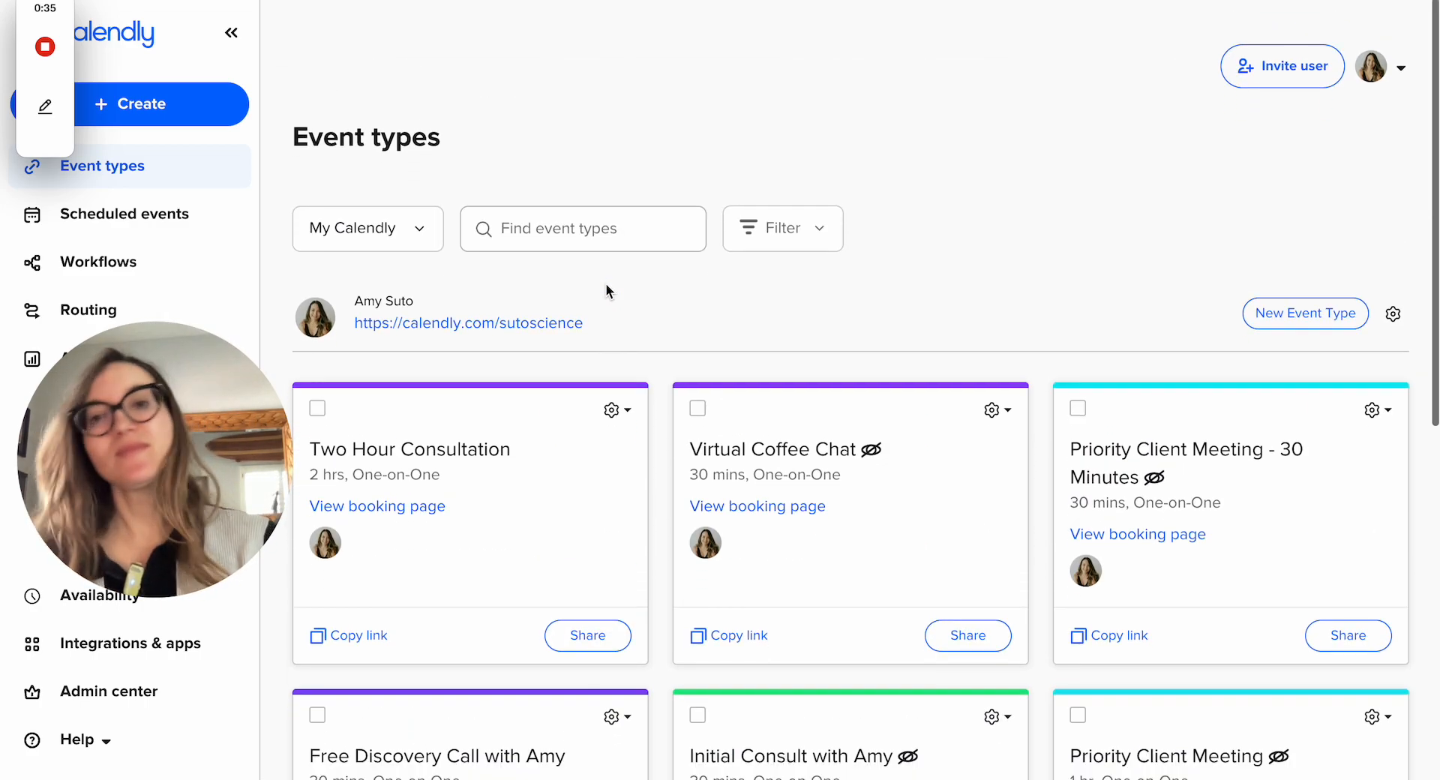
pyautogui.click(498, 291)
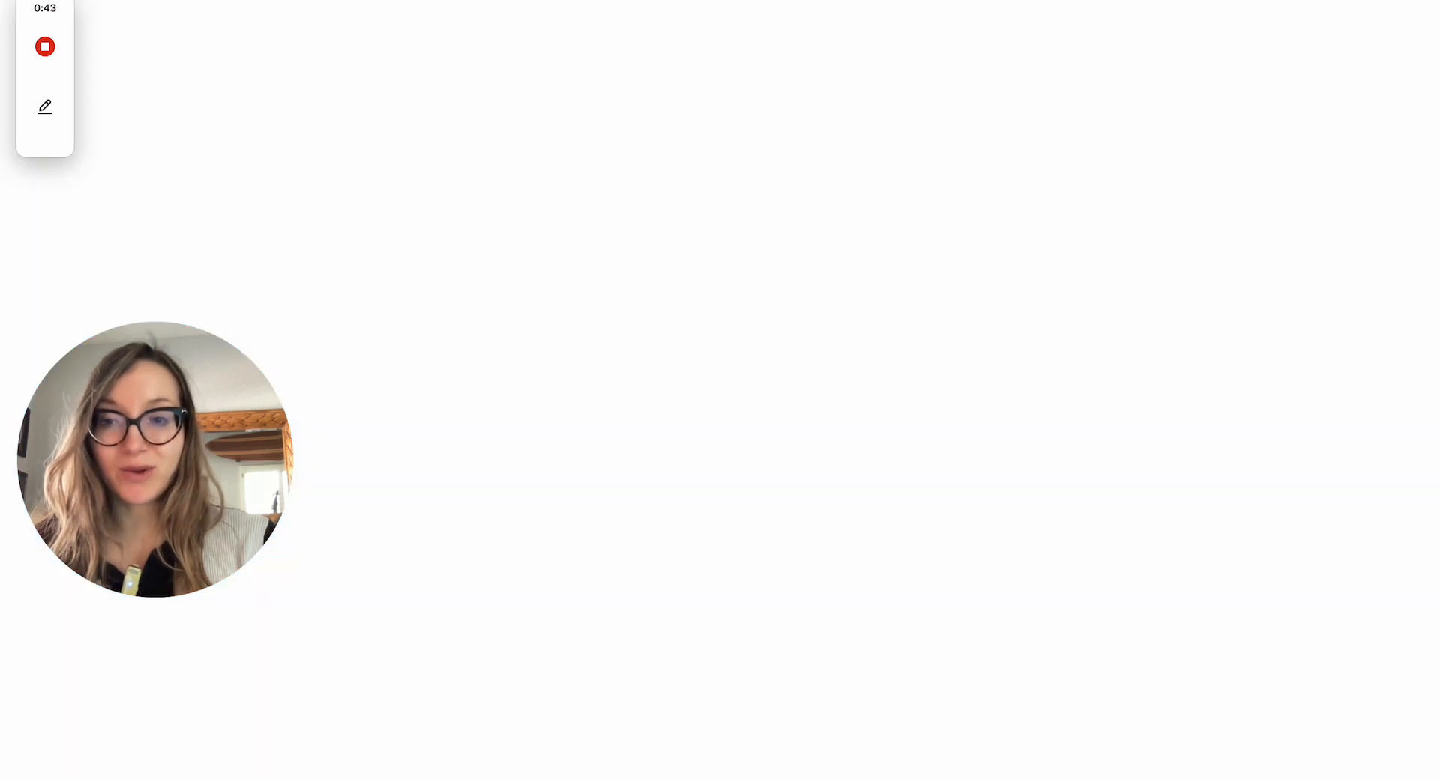
pyautogui.scroll(-1, 1094, 242)
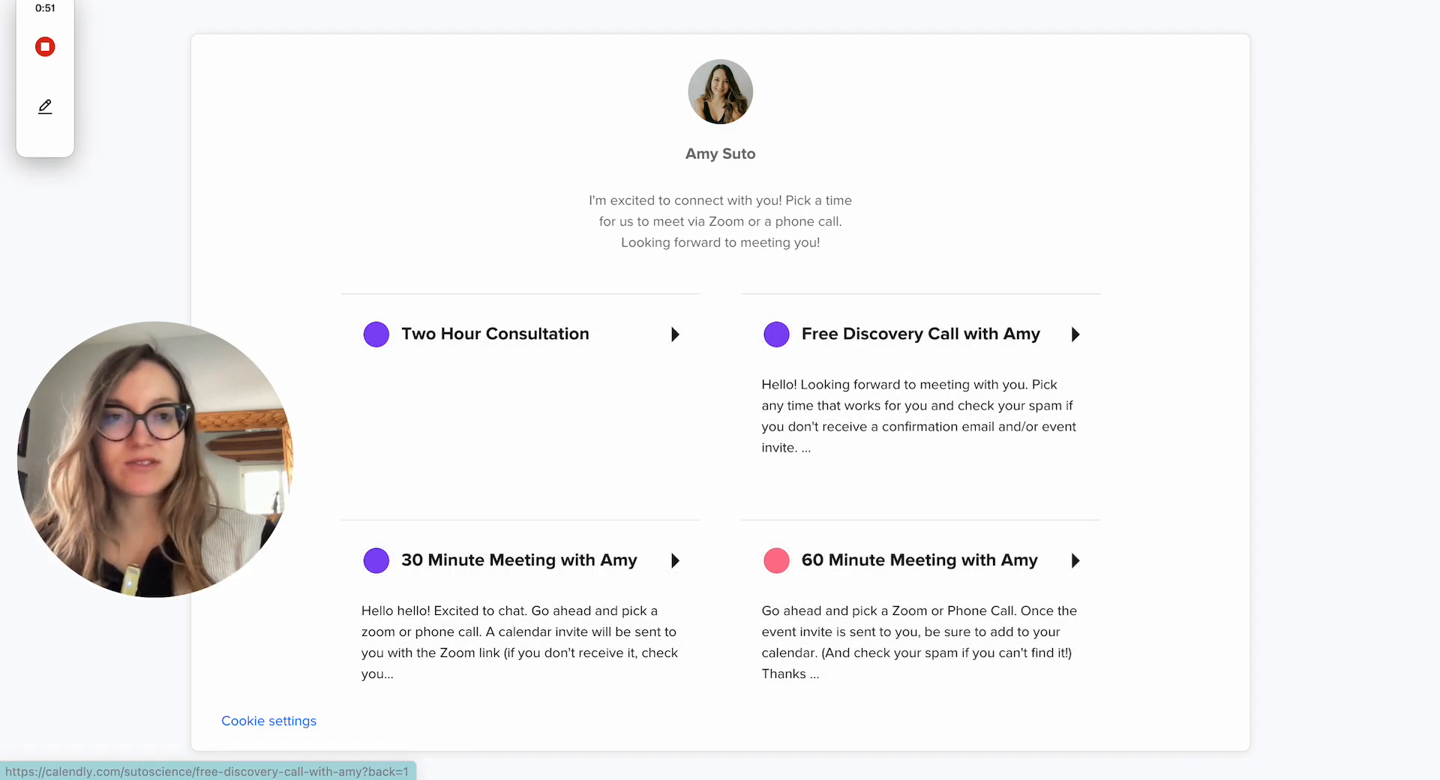
# Return to the event types overview and compare its event cards with those on the public scheduling page.
pyautogui.hotkey('ctrl', 'shift', 'Tab')
pyautogui.scroll(-3, 1091, 276)
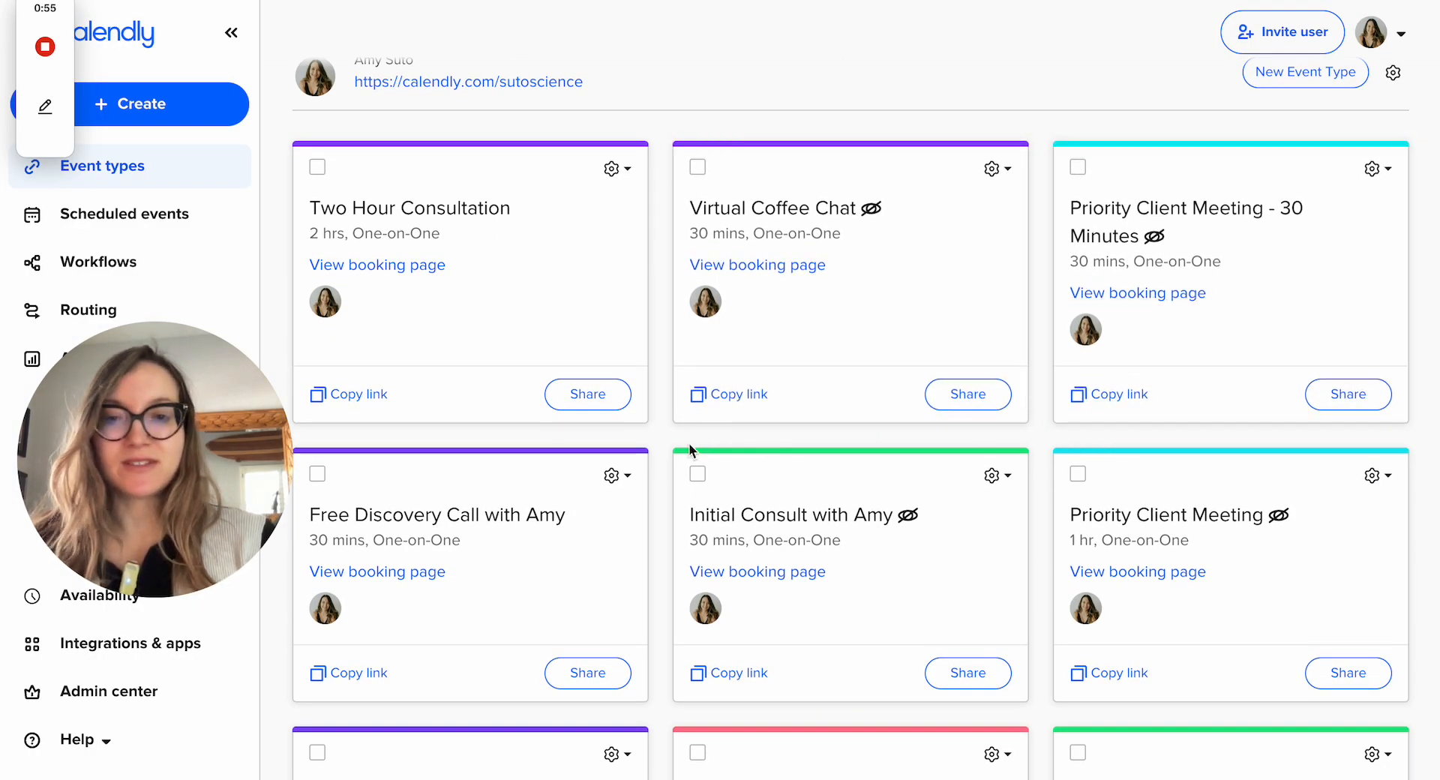
pyautogui.scroll(-3, 449, 642)
pyautogui.scroll(-2, 450, 642)
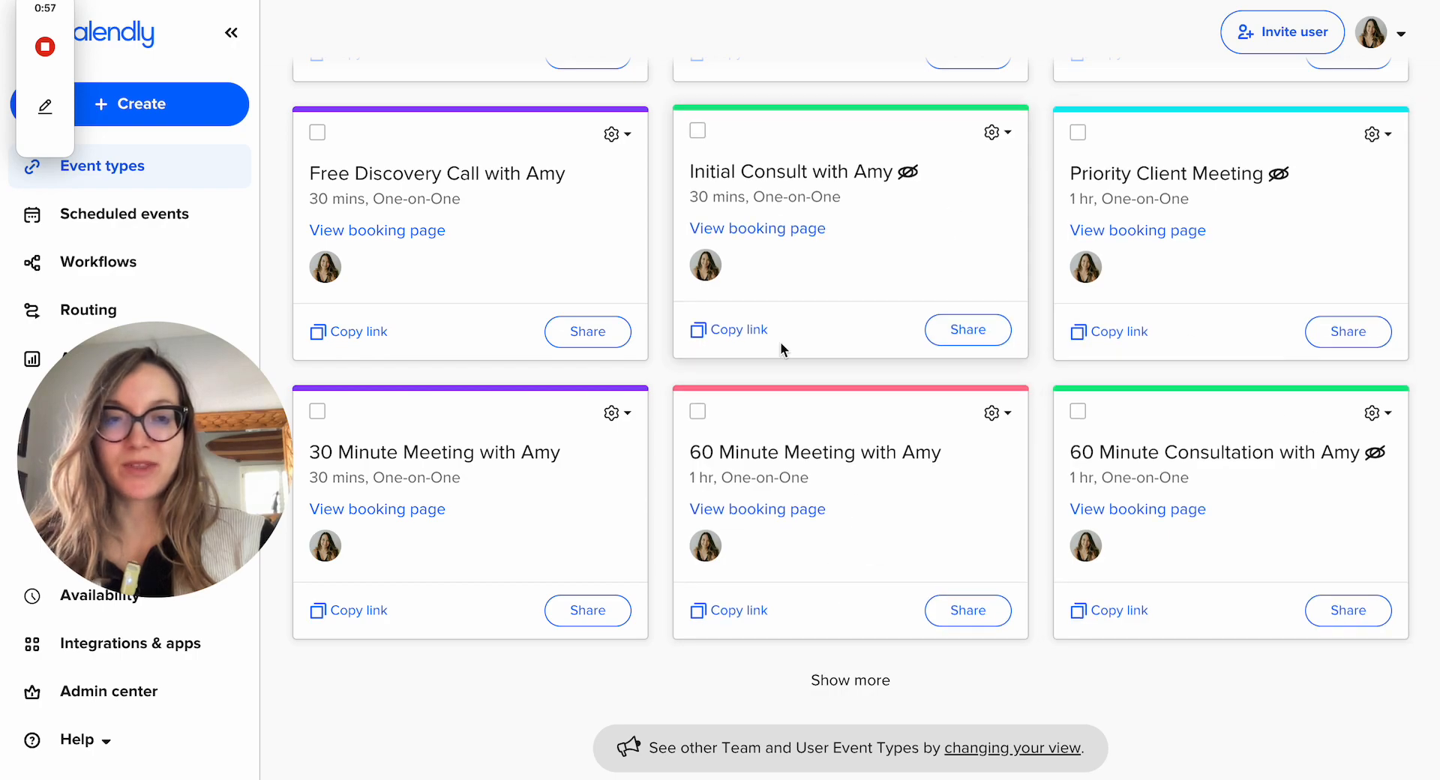
pyautogui.scroll(7, 781, 349)
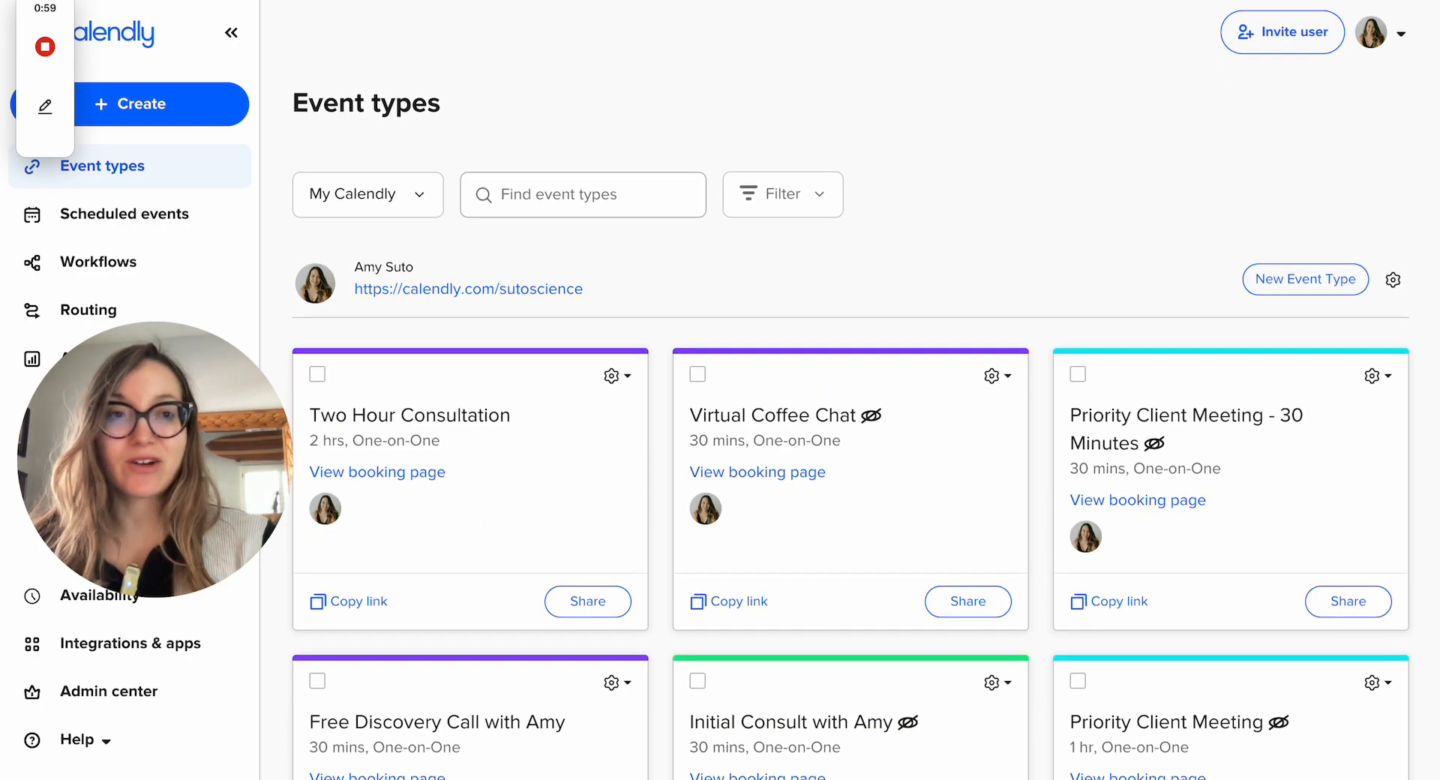
pyautogui.hotkey('ctrl', 'Tab')
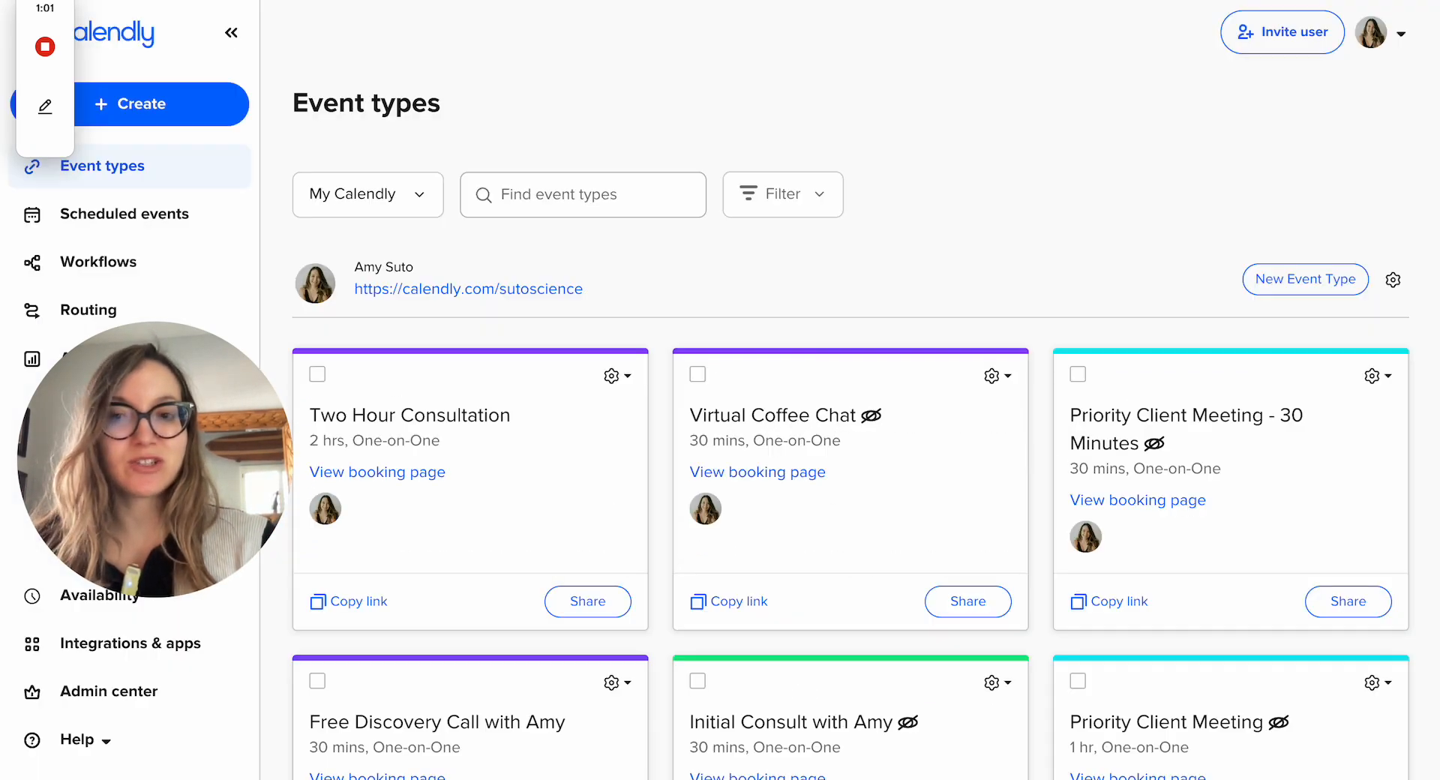
# Copy the booking link of the 30-minute Initial Consult event type.
pyautogui.hotkey('ctrl', 'shift', 'Tab')
pyautogui.scroll(-5, 741, 381)
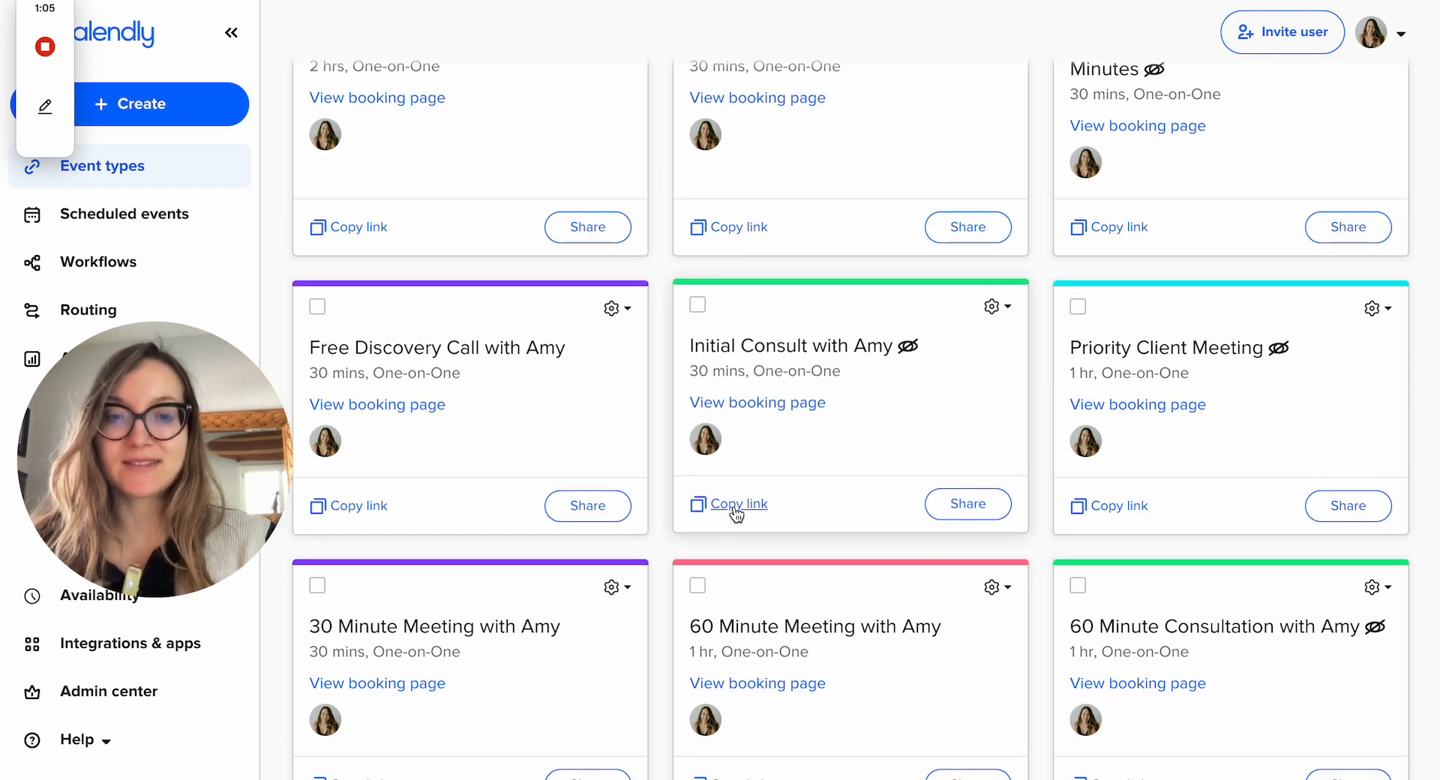
pyautogui.scroll(-2, 884, 427)
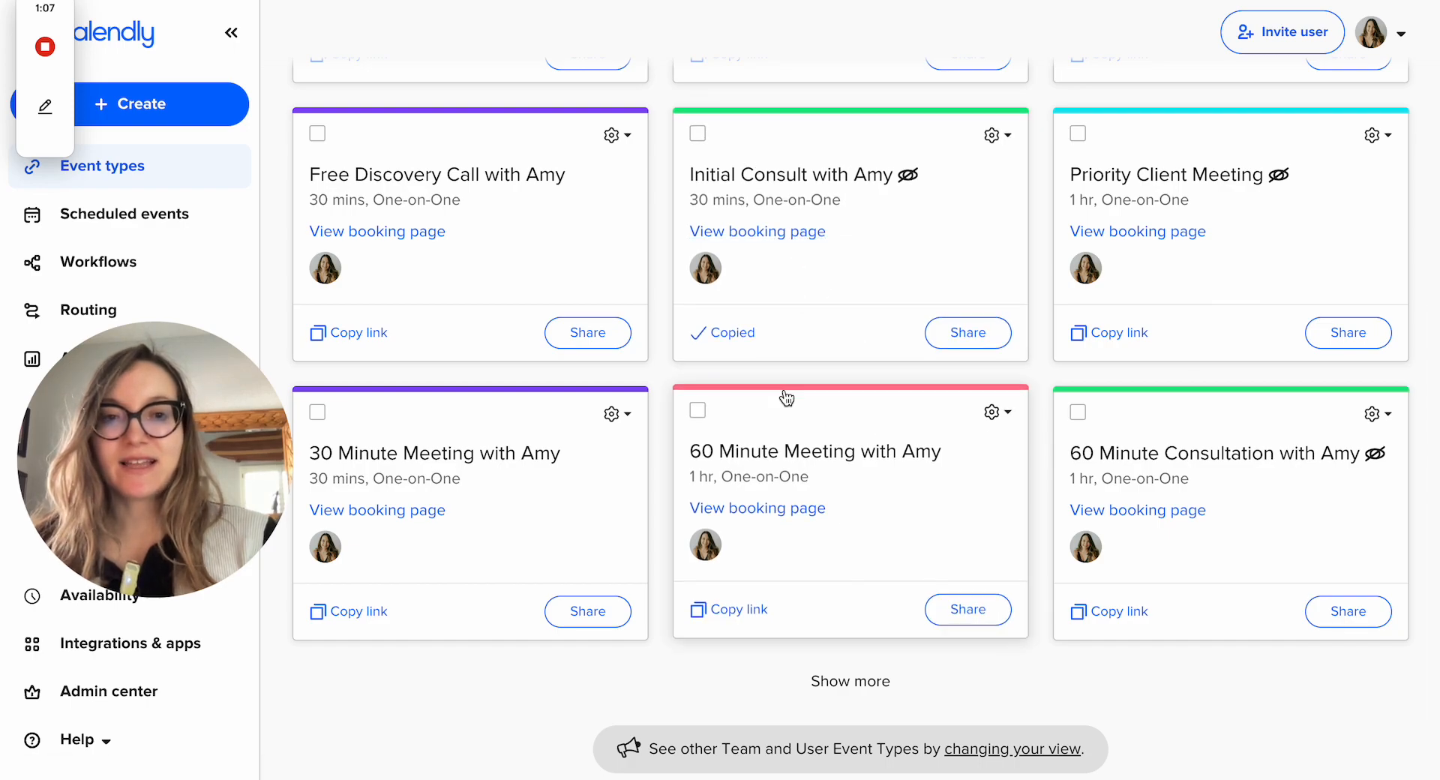
pyautogui.scroll(3, 786, 399)
pyautogui.scroll(2, 785, 398)
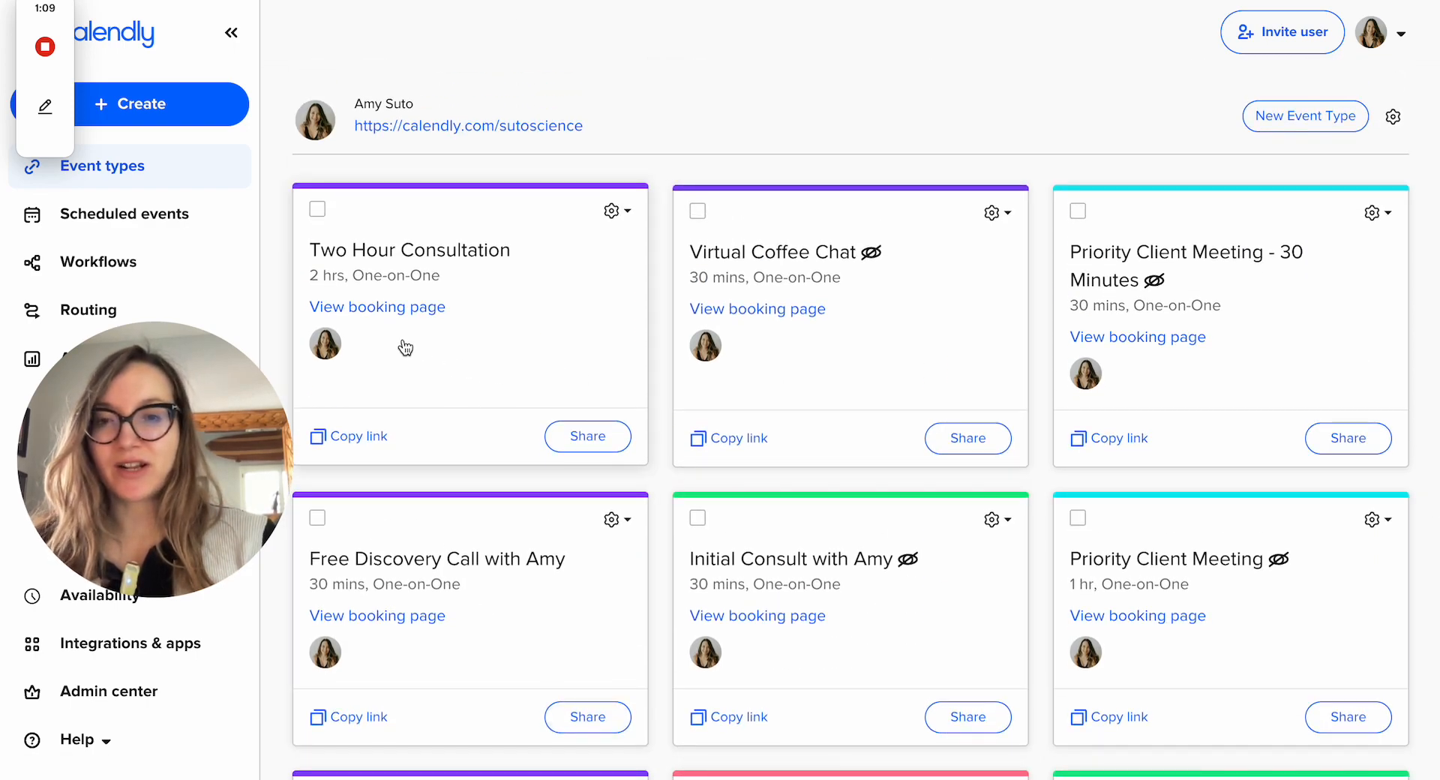
# Review the Two Hour Consultation, Virtual Coffee Chat and Priority Client Meeting - 30 Minutes event cards.
pyautogui.scroll(-1, 486, 271)
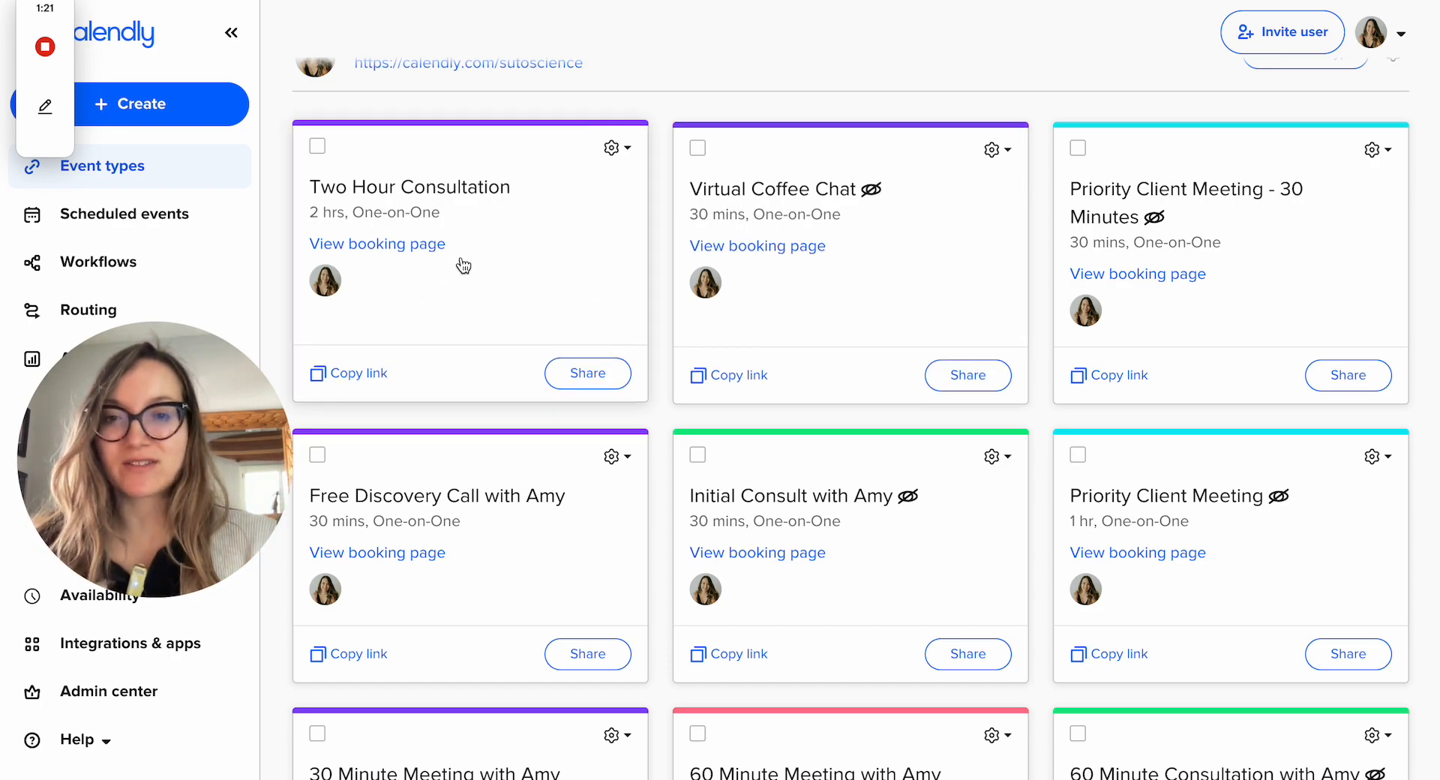
pyautogui.scroll(-1, 873, 257)
pyautogui.scroll(1, 873, 257)
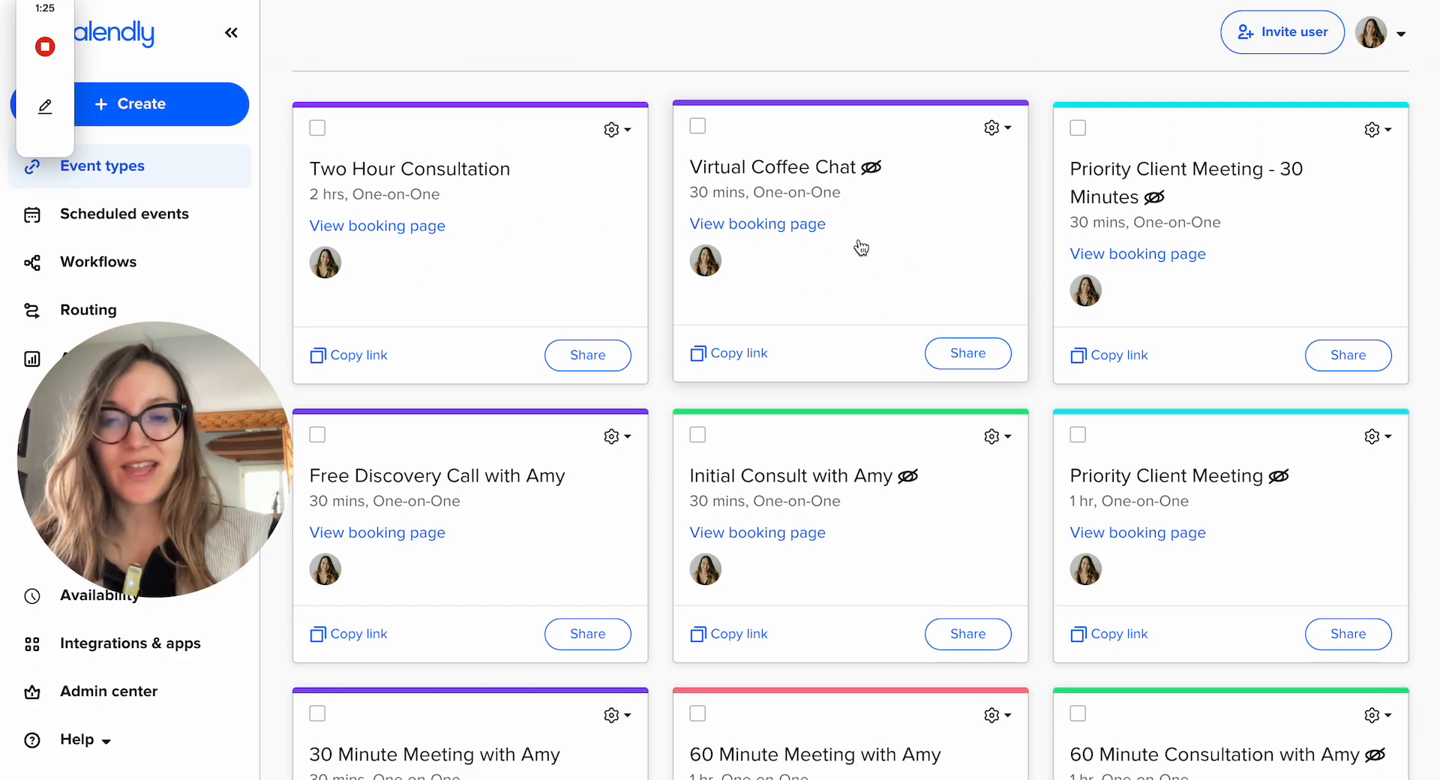
pyautogui.scroll(-1, 861, 244)
pyautogui.scroll(1, 925, 192)
pyautogui.scroll(1, 1220, 231)
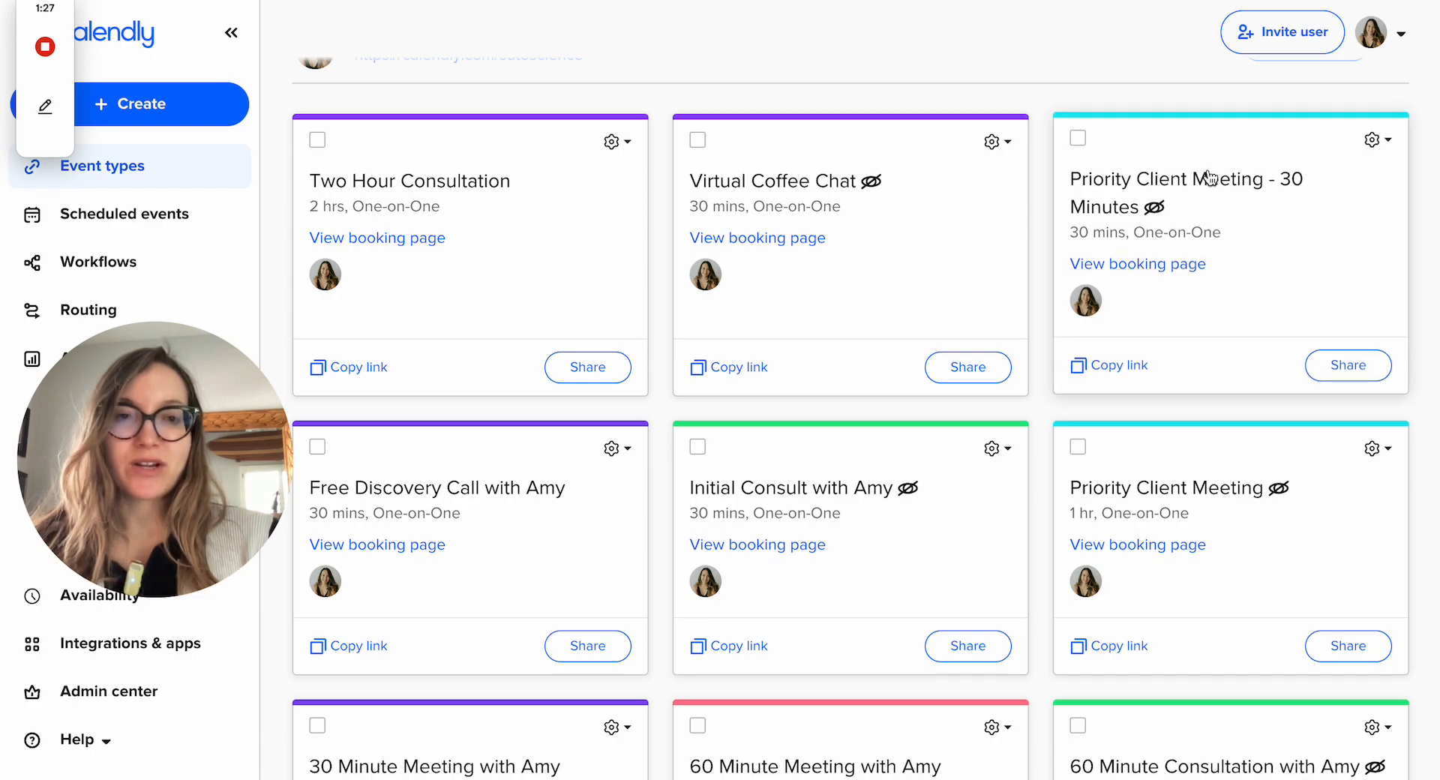
pyautogui.scroll(-1, 1208, 248)
pyautogui.scroll(1, 1230, 191)
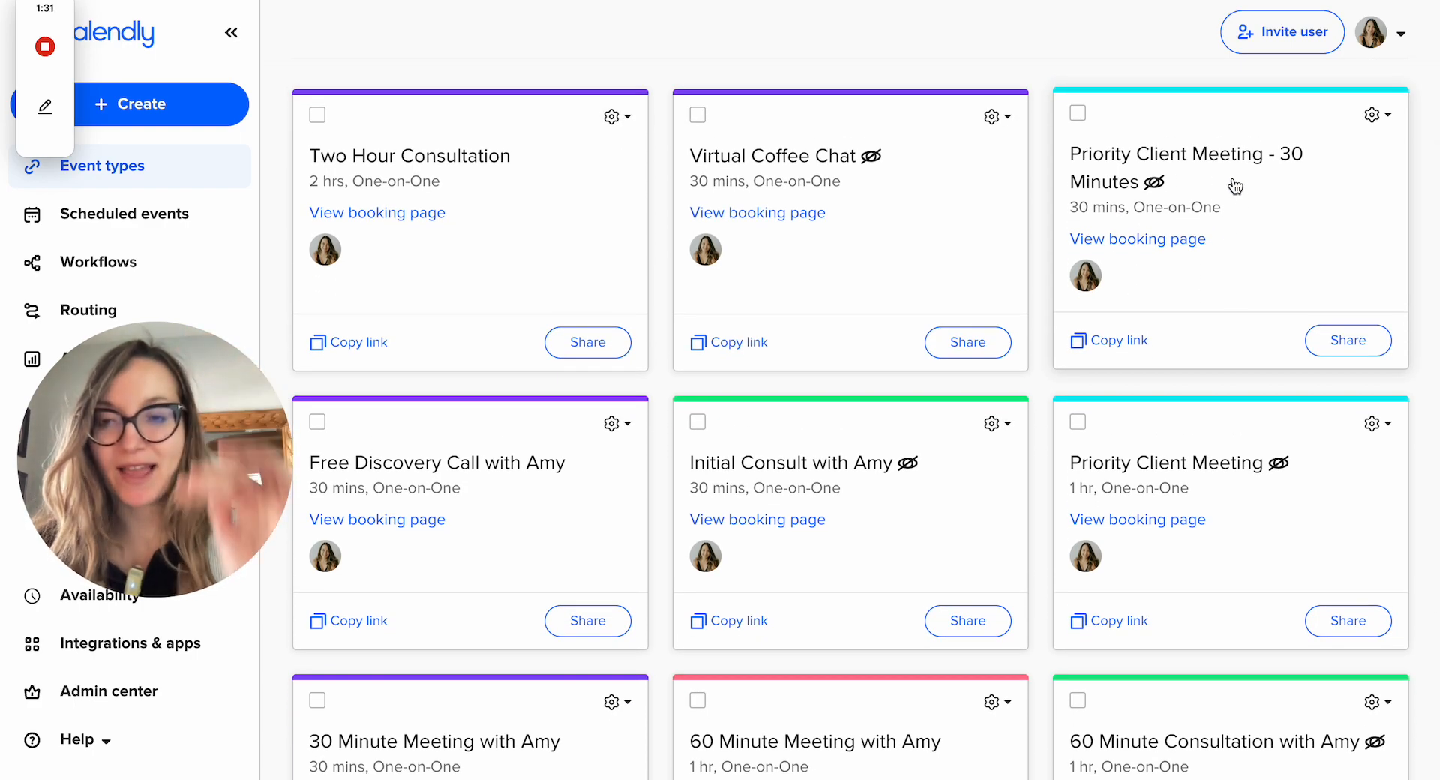
# Examine the discovery call, initial consult, priority client, and 30 and 60 minute meeting cards in the event types list.
pyautogui.scroll(-3, 708, 328)
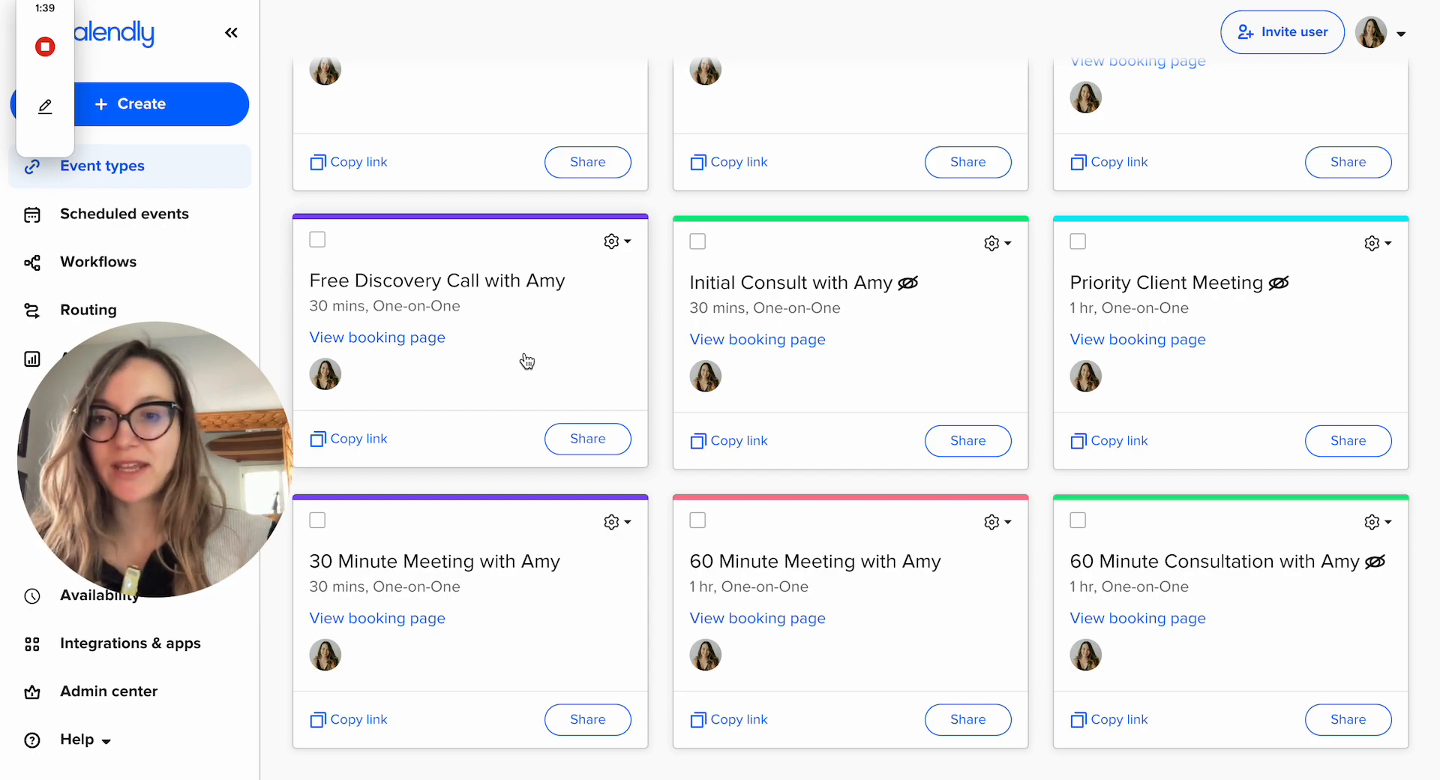
pyautogui.scroll(-1, 527, 361)
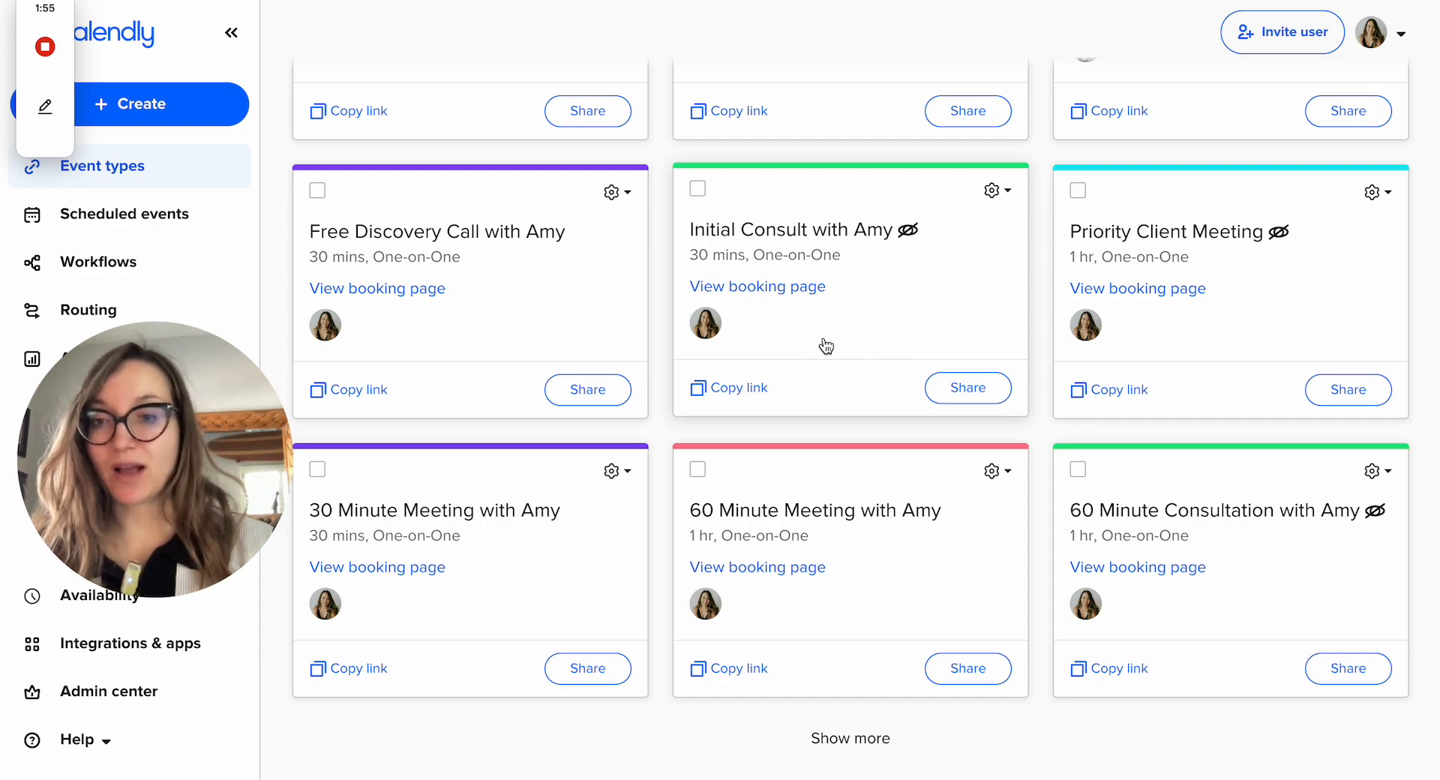
pyautogui.scroll(-1, 1228, 267)
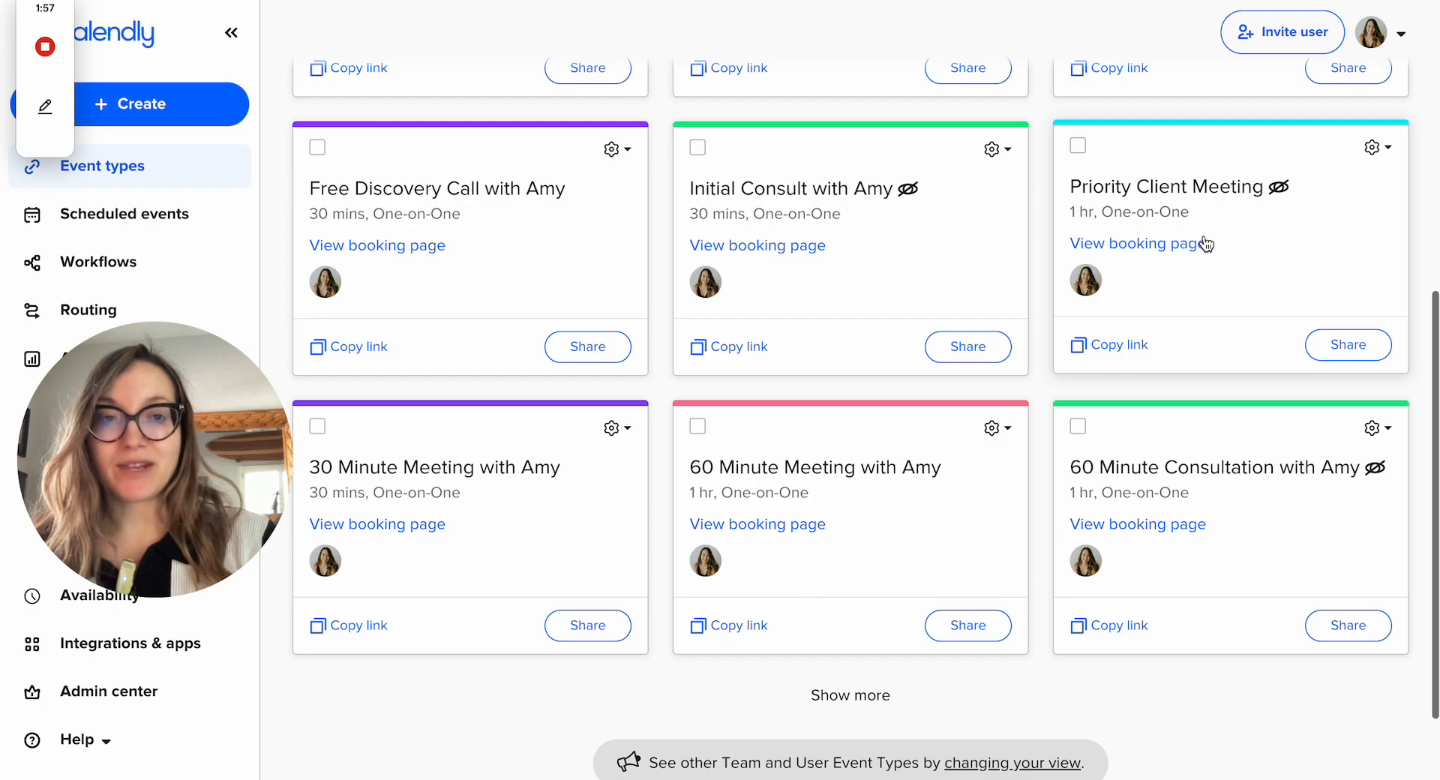
pyautogui.scroll(6, 1232, 233)
pyautogui.scroll(-5, 1200, 372)
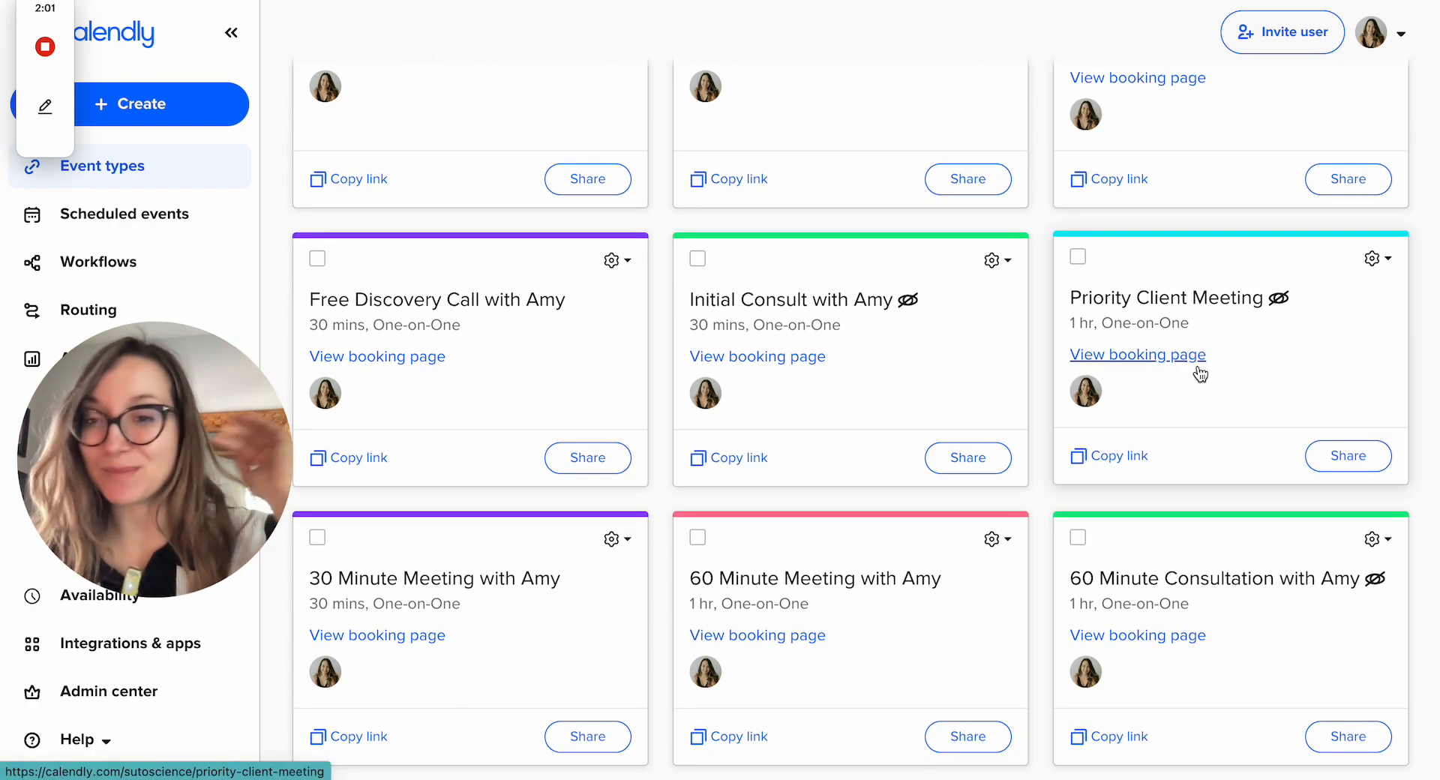
pyautogui.scroll(-2, 1197, 372)
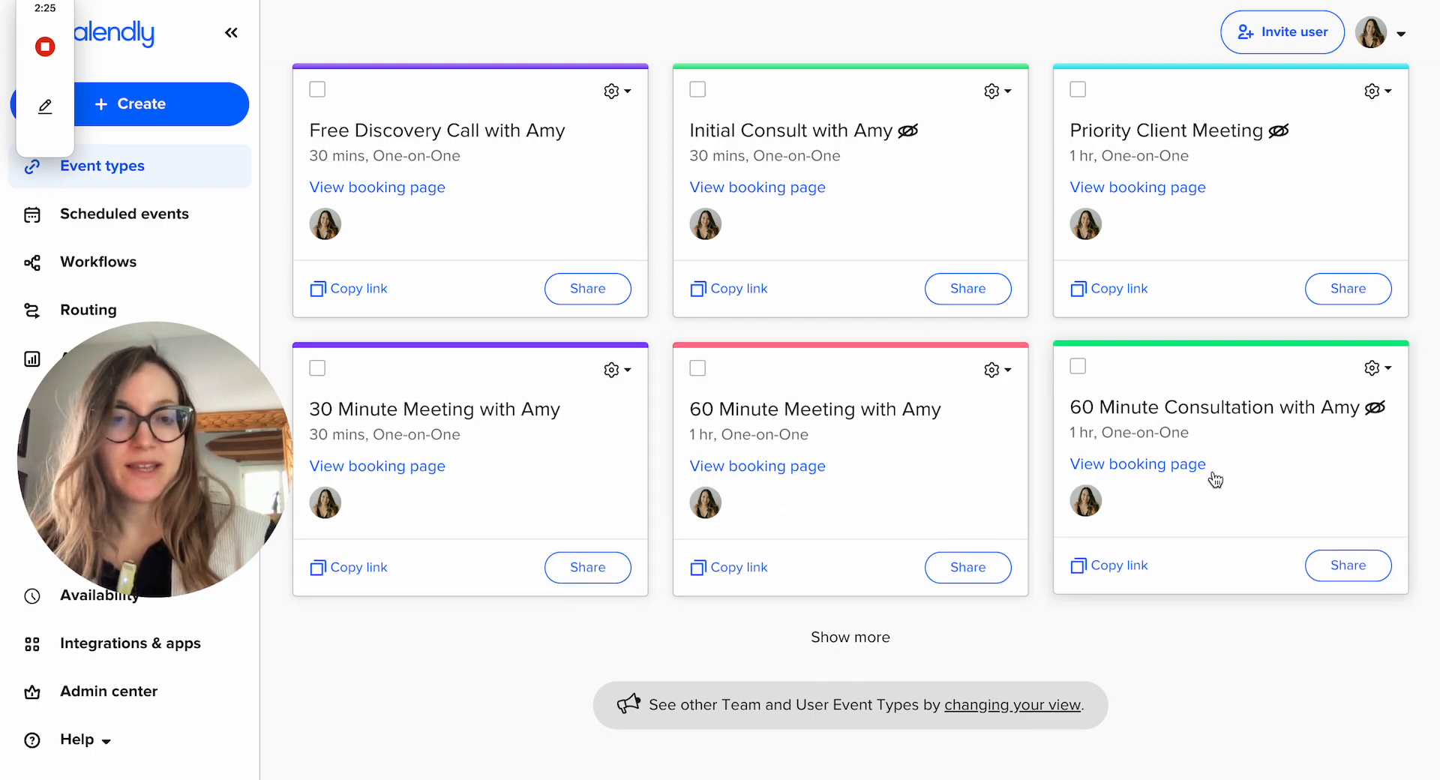
pyautogui.scroll(4, 402, 433)
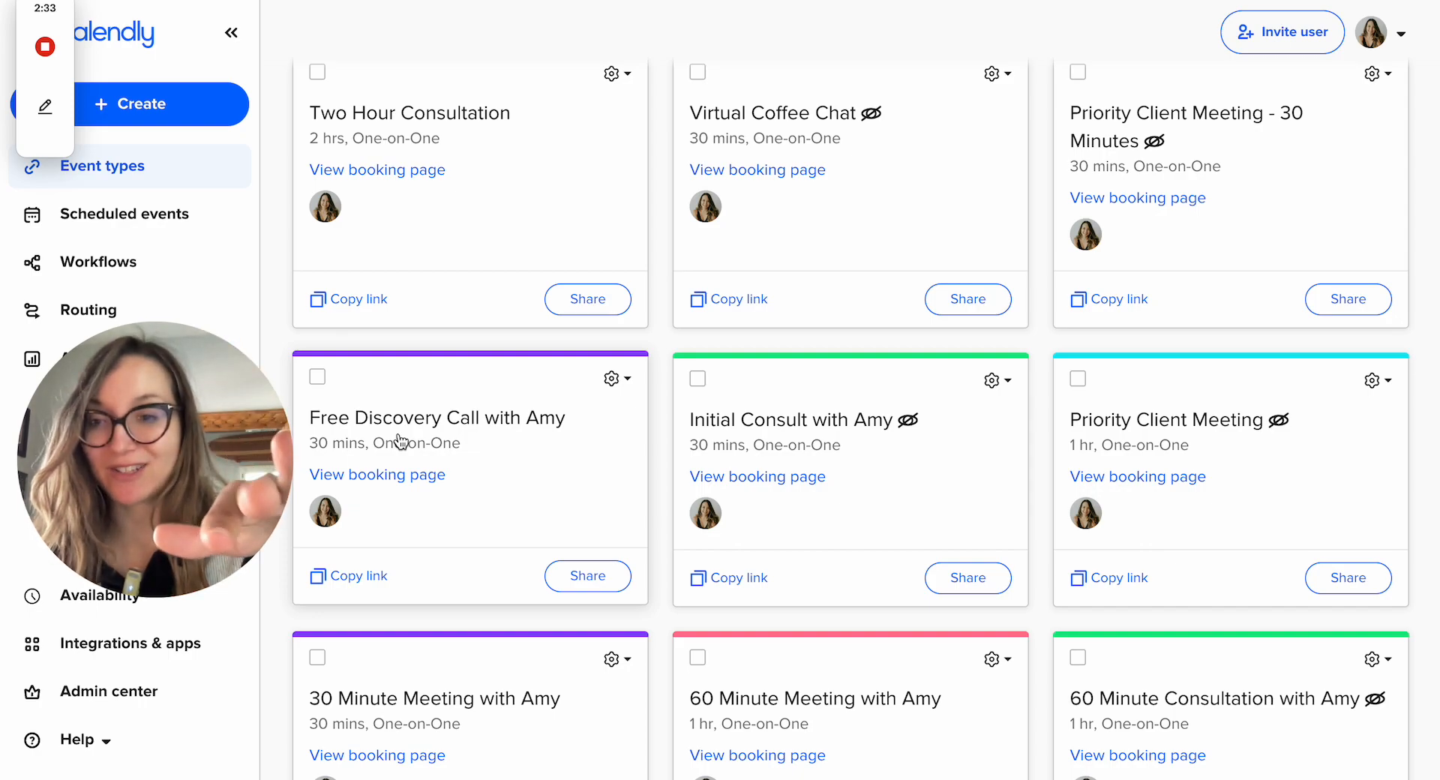
pyautogui.scroll(3, 493, 501)
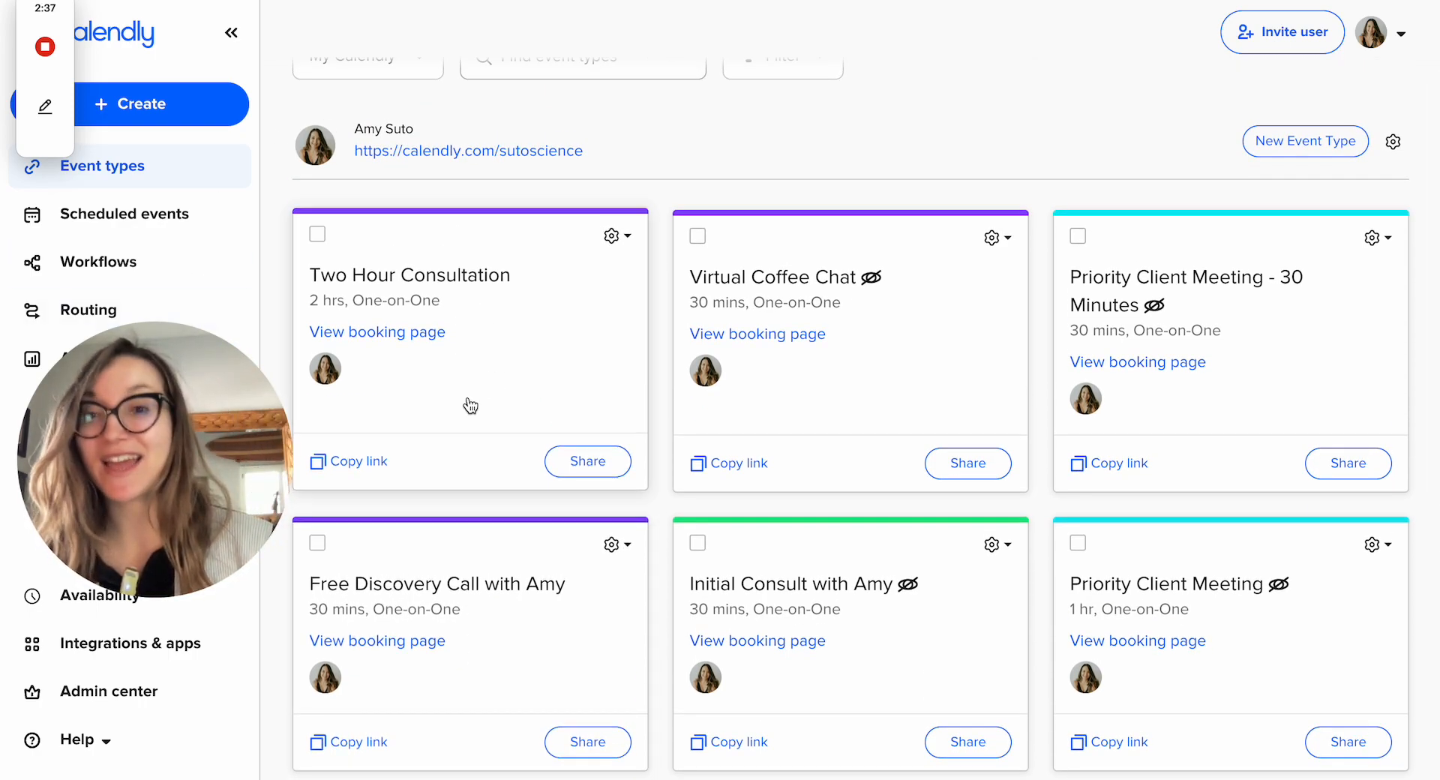
pyautogui.scroll(-5, 492, 418)
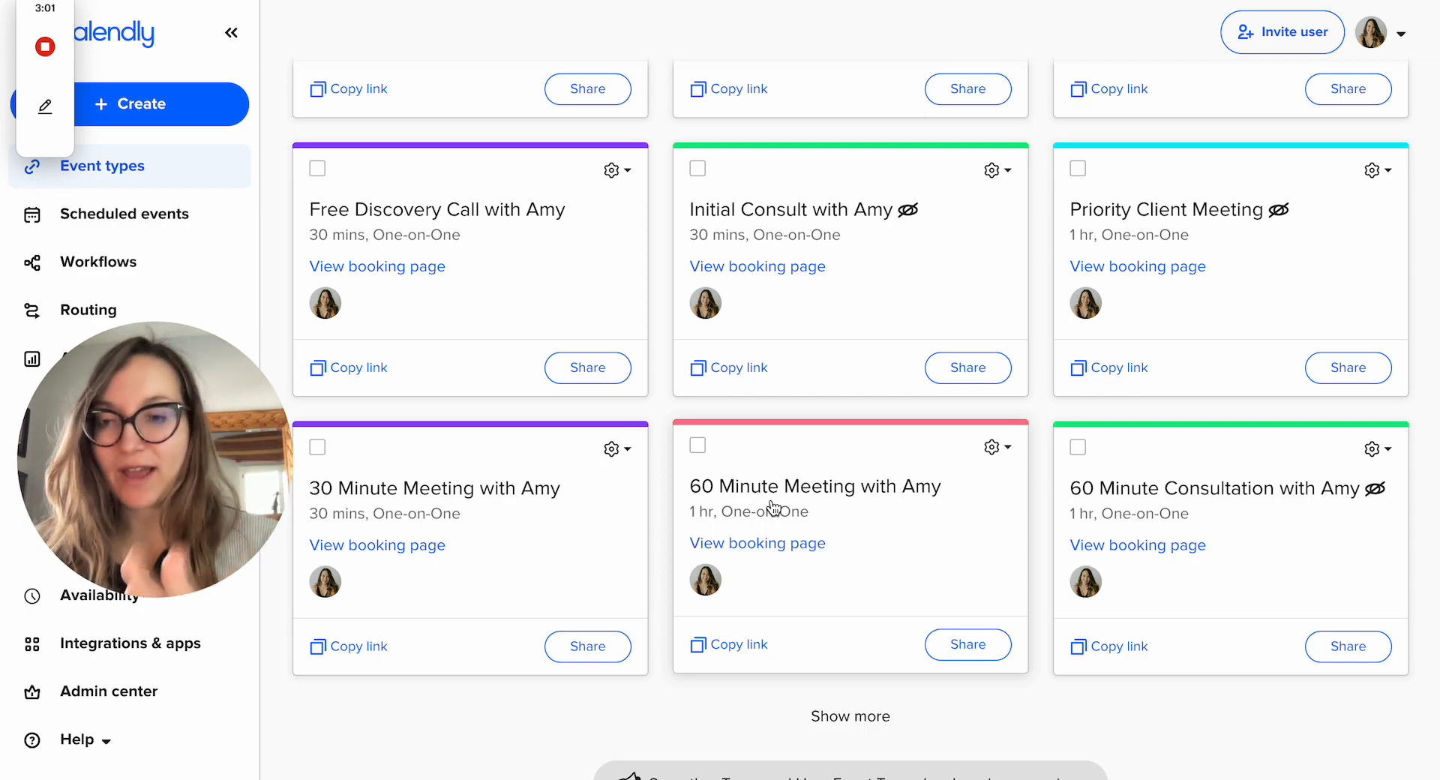
pyautogui.scroll(3, 600, 540)
pyautogui.scroll(-1, 492, 349)
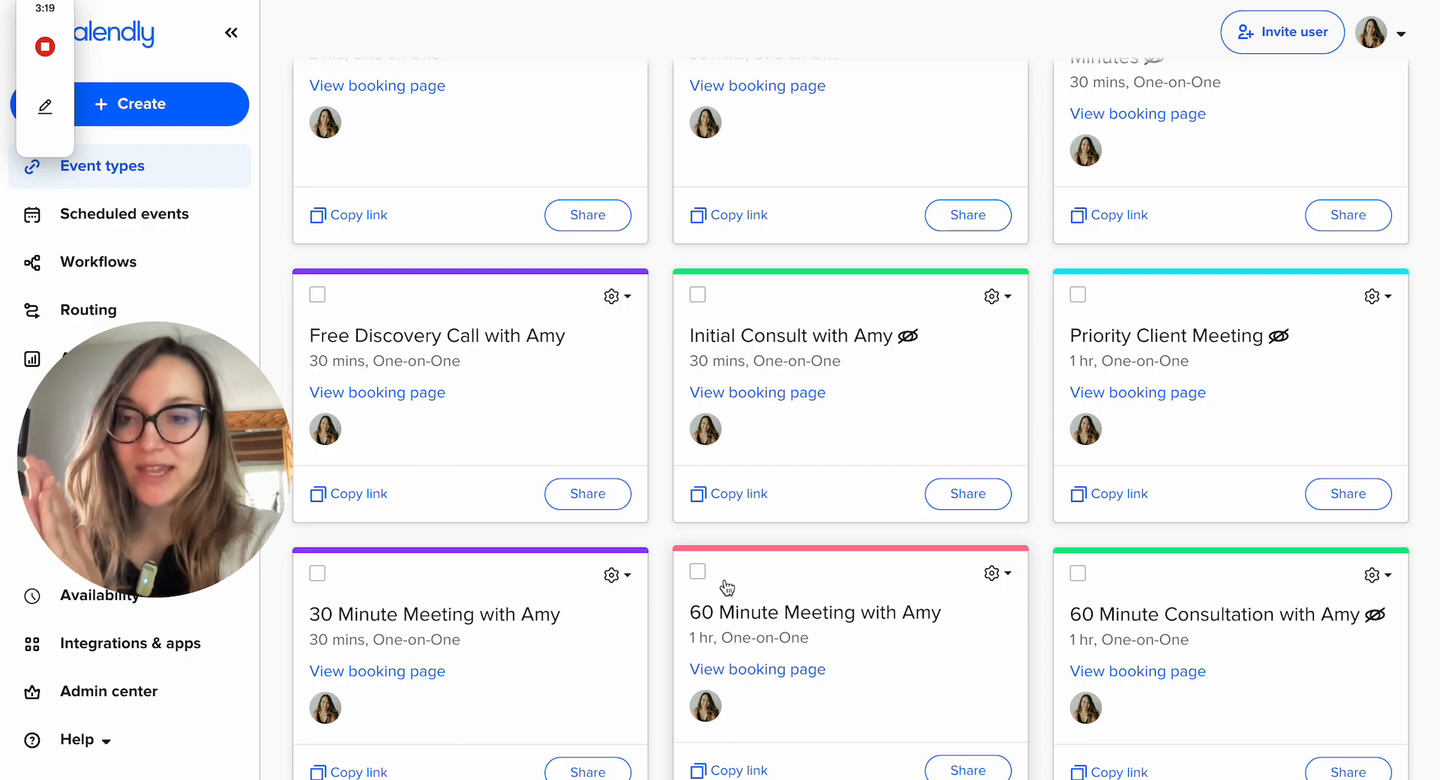
pyautogui.scroll(-3, 727, 587)
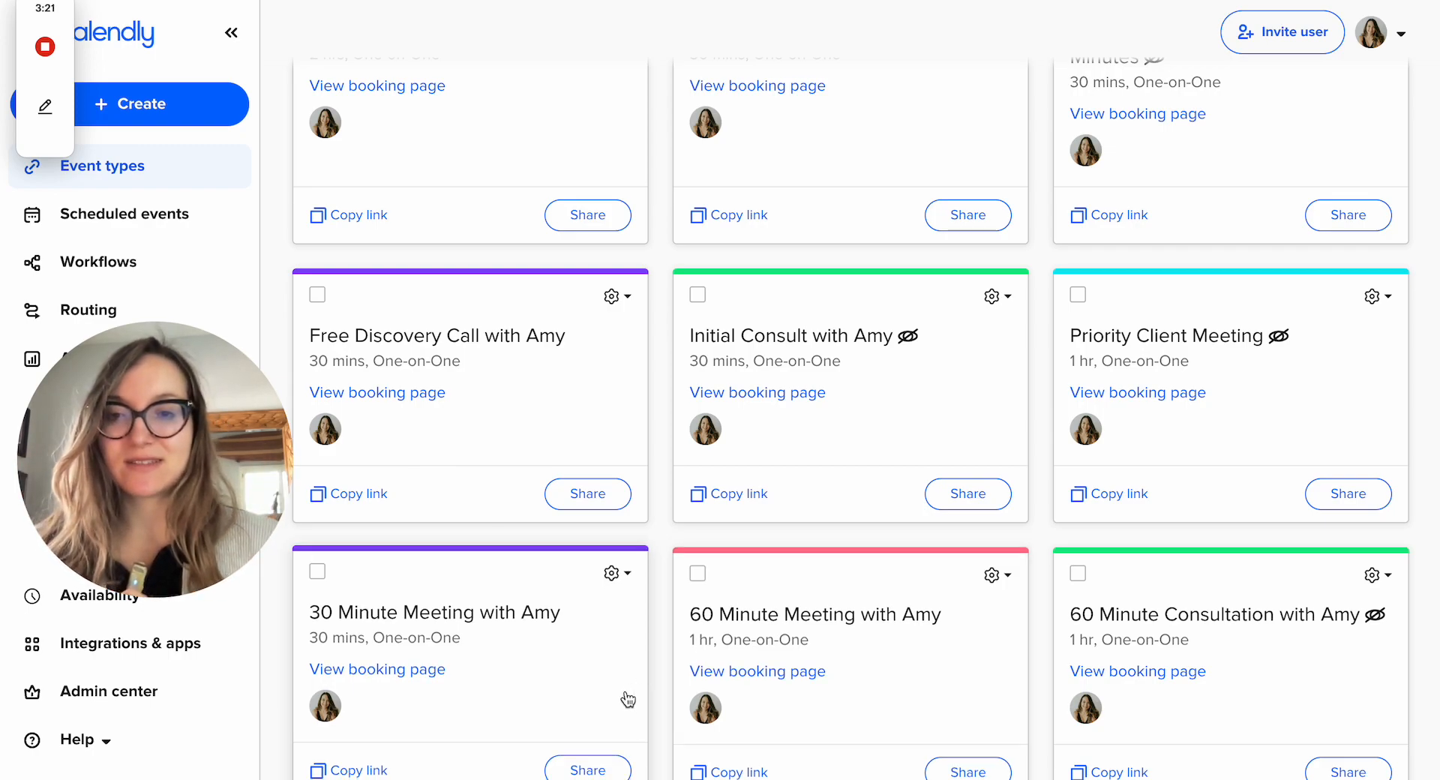
# Open the Free Discovery Call event type for editing.
pyautogui.click(479, 268)
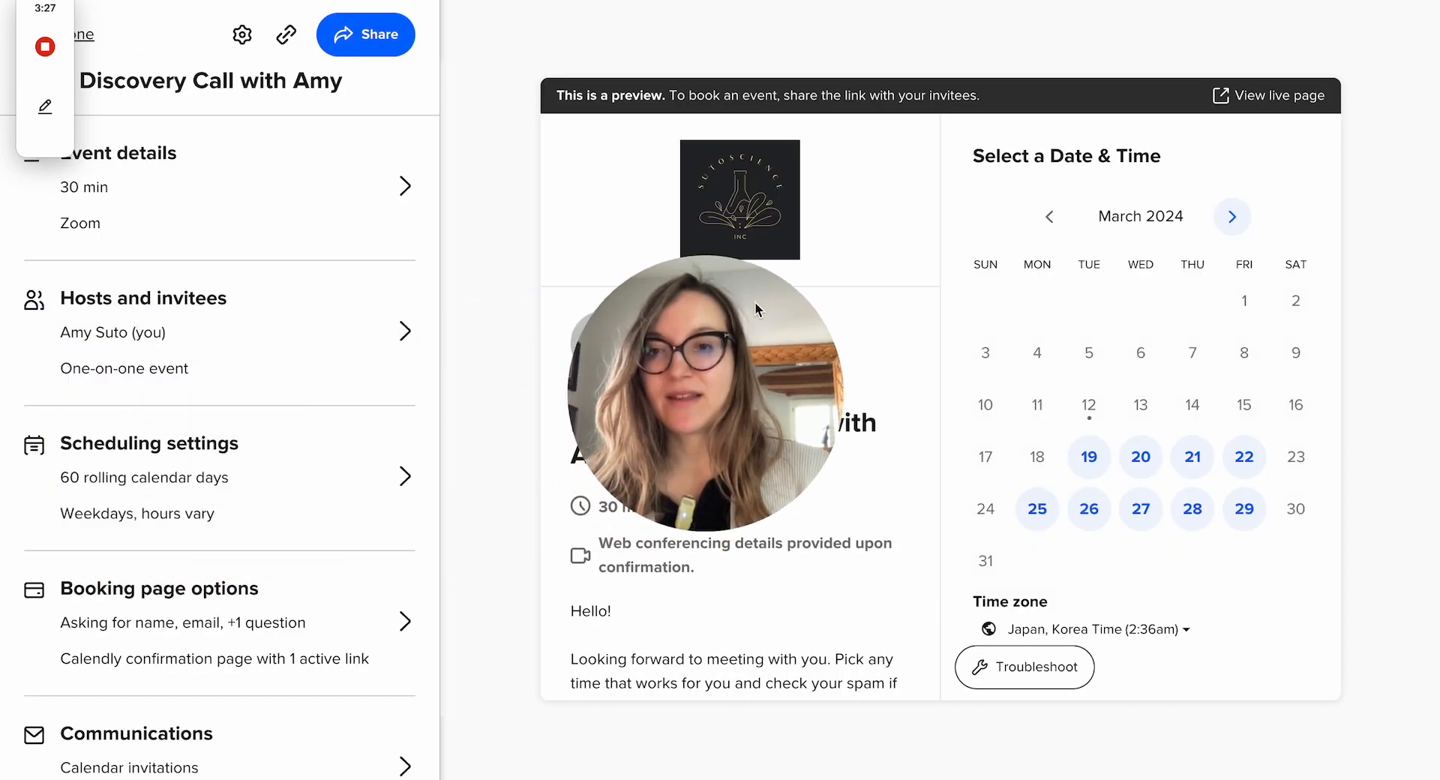
pyautogui.click(241, 37)
pyautogui.click(241, 38)
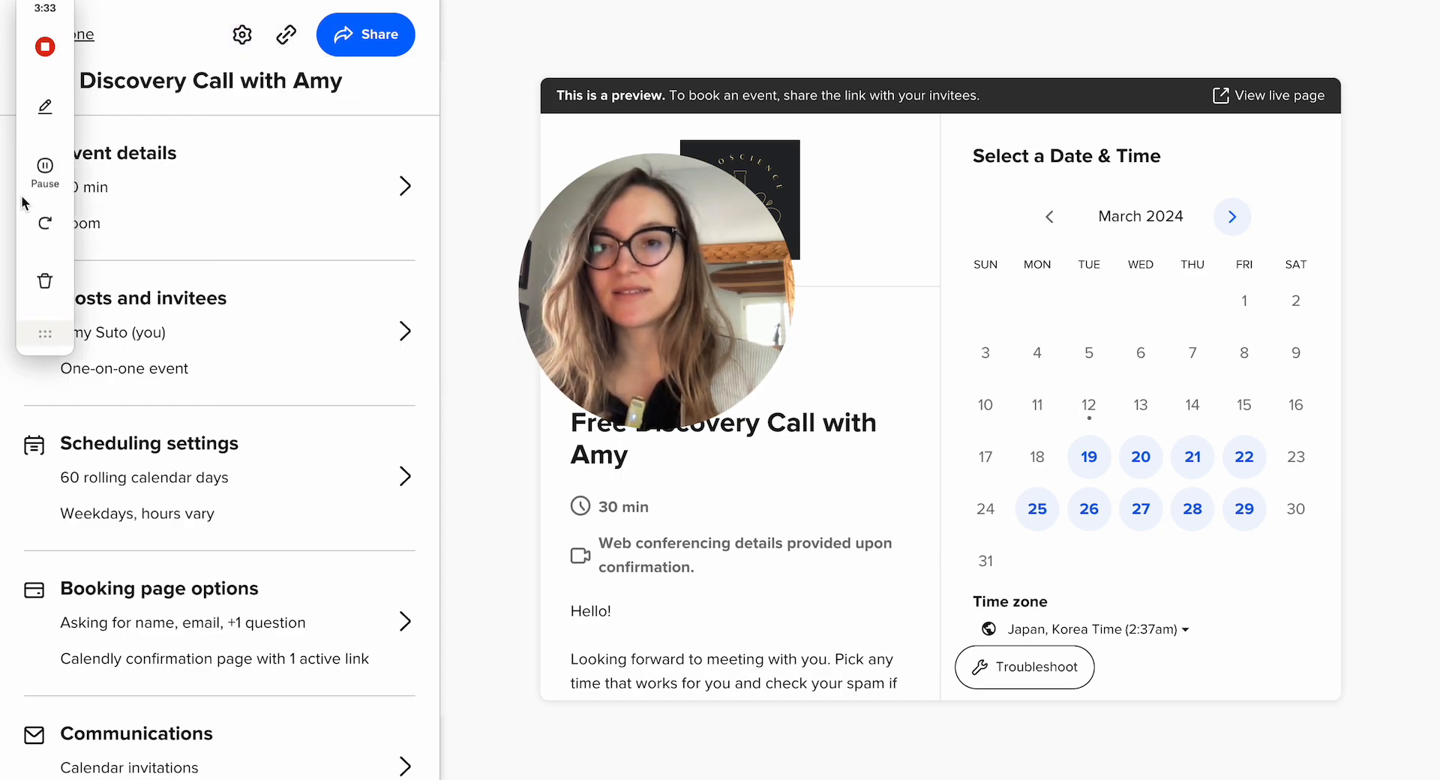
pyautogui.click(38, 334)
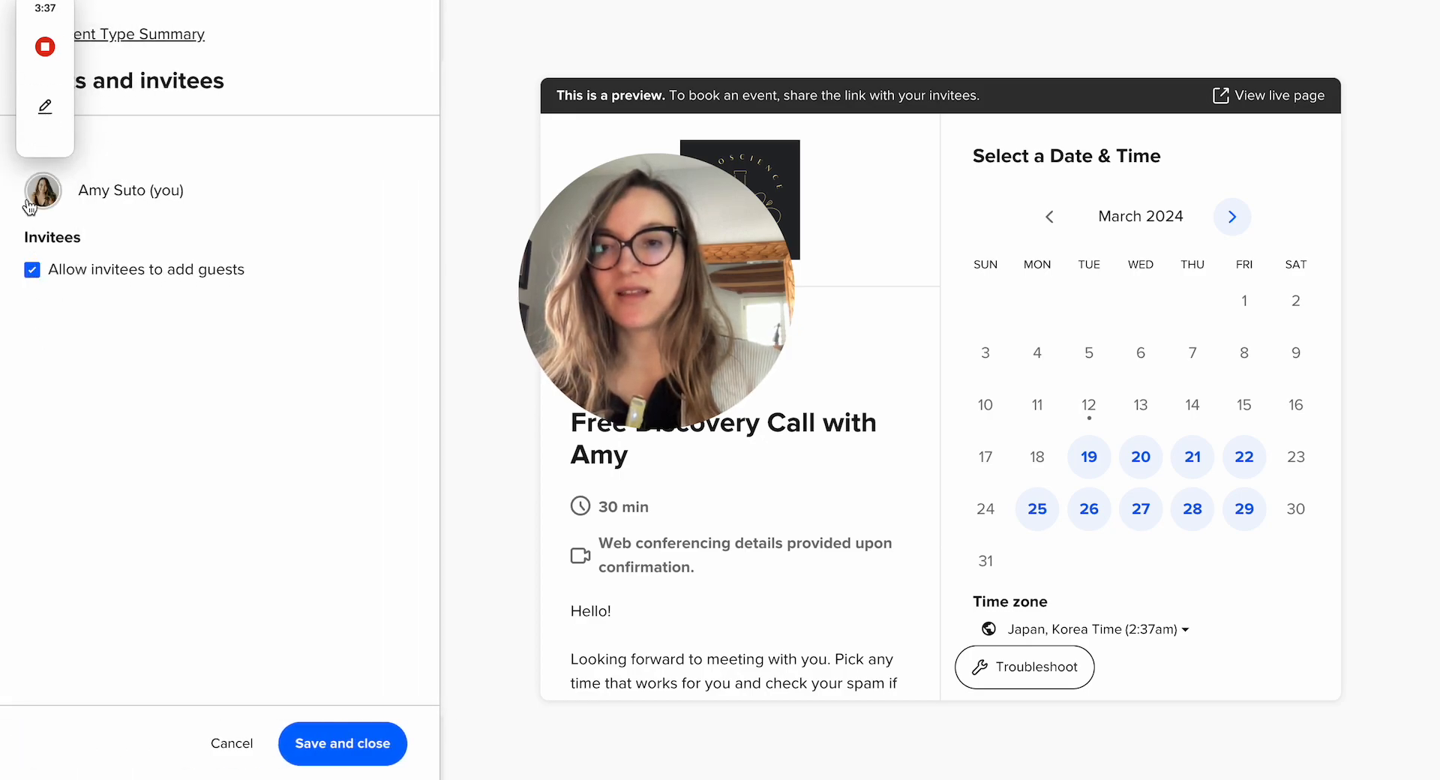
pyautogui.moveTo(34, 154)
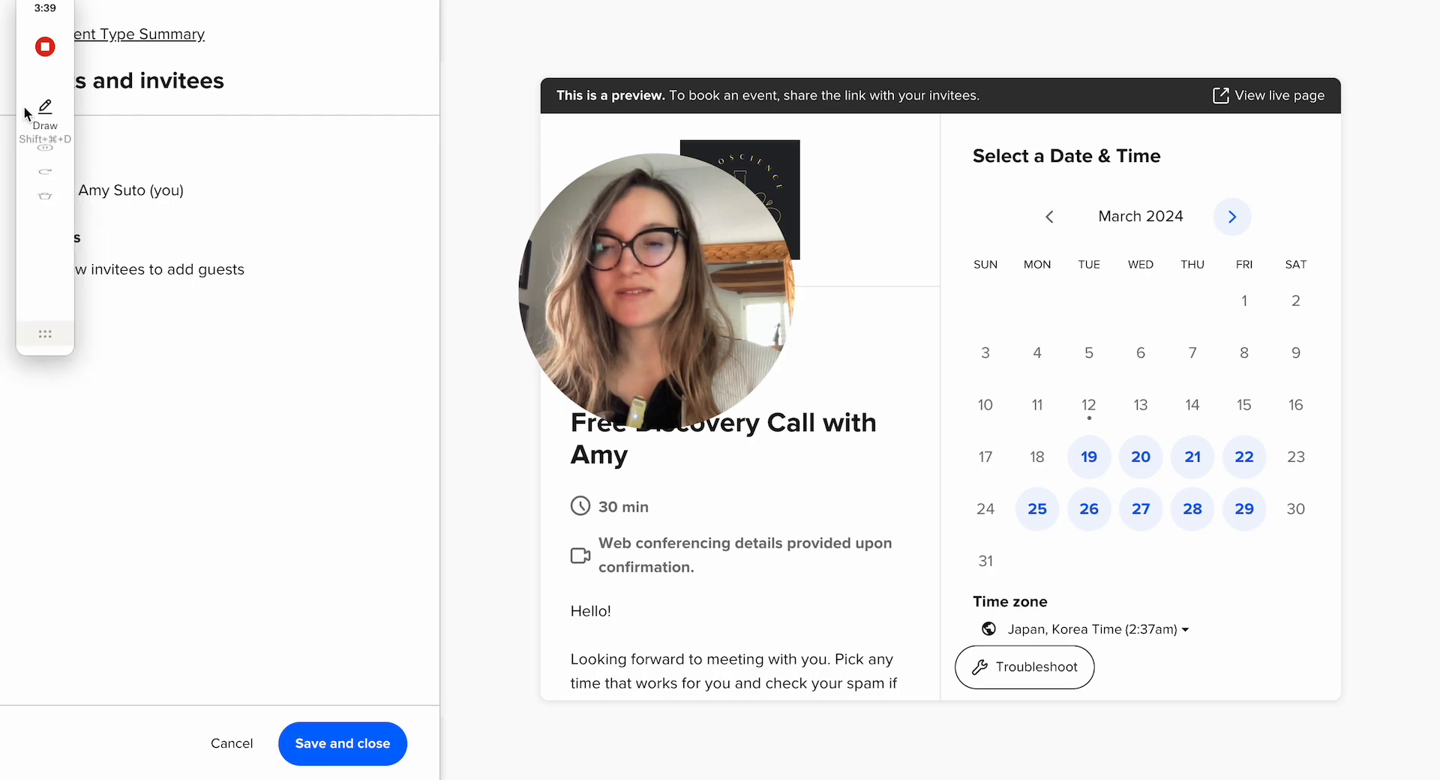
pyautogui.moveTo(37, 21); pyautogui.dragTo(1389, 45)
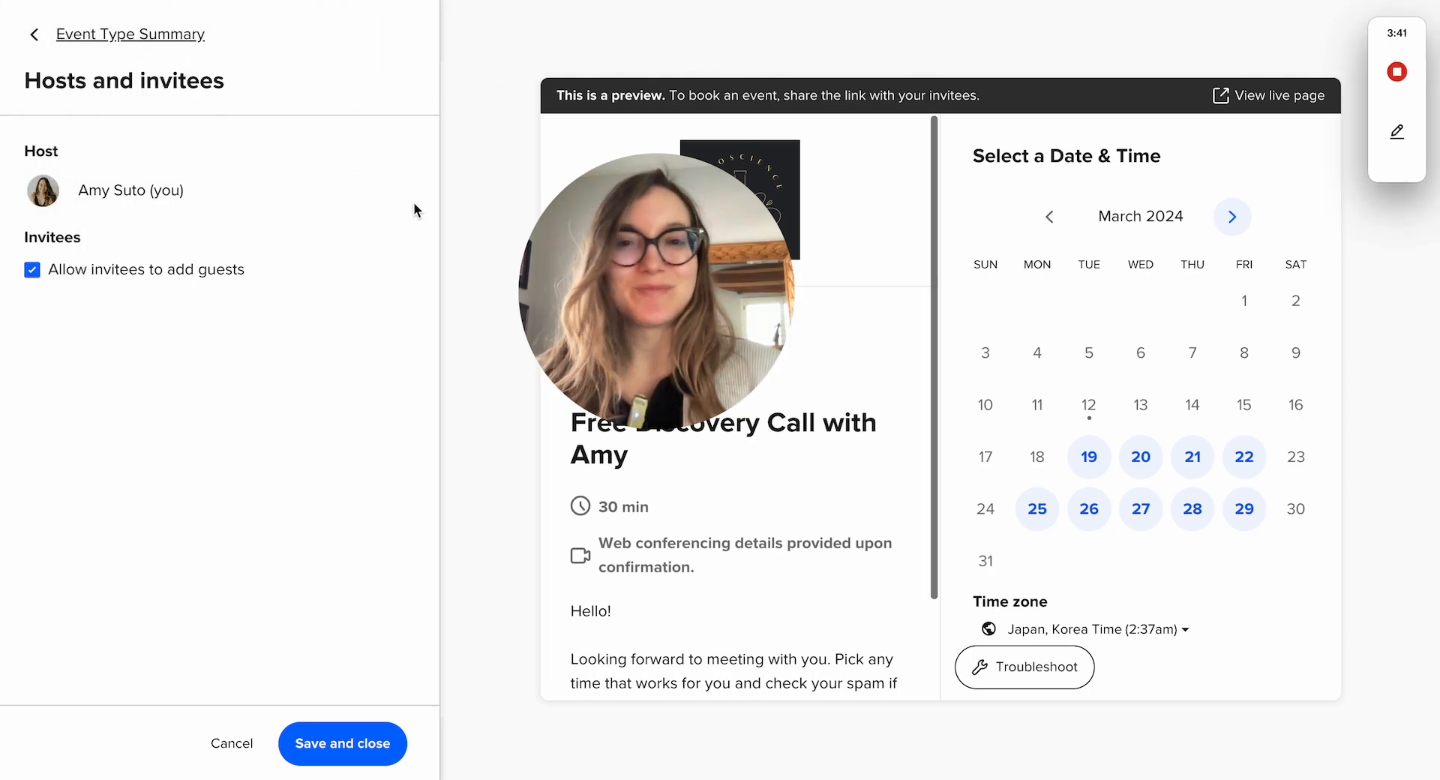
pyautogui.click(34, 35)
# Inspect the general options available for the Free Discovery Call event type and close them without changing anything.
pyautogui.click(244, 36)
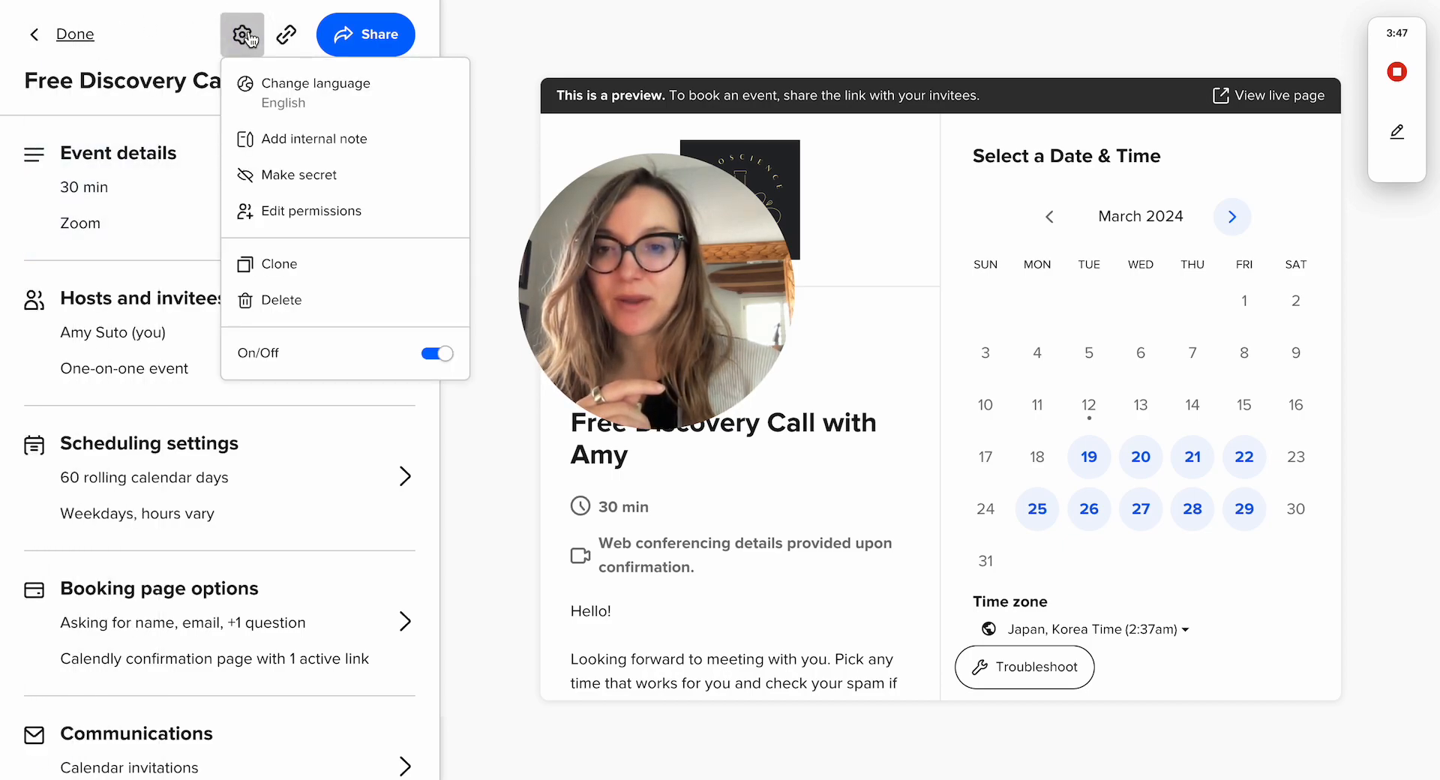
pyautogui.click(248, 40)
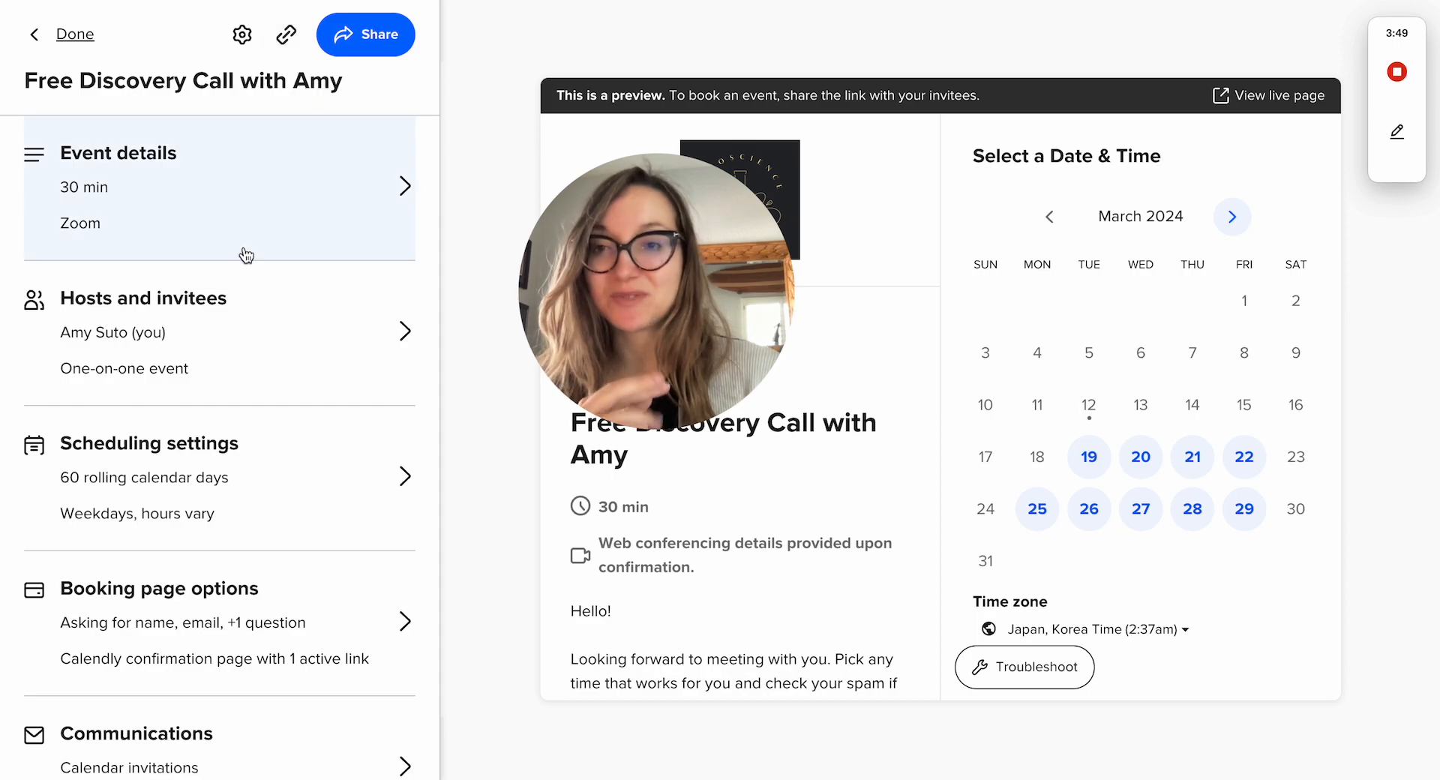
pyautogui.scroll(-1, 244, 254)
pyautogui.scroll(1, 245, 253)
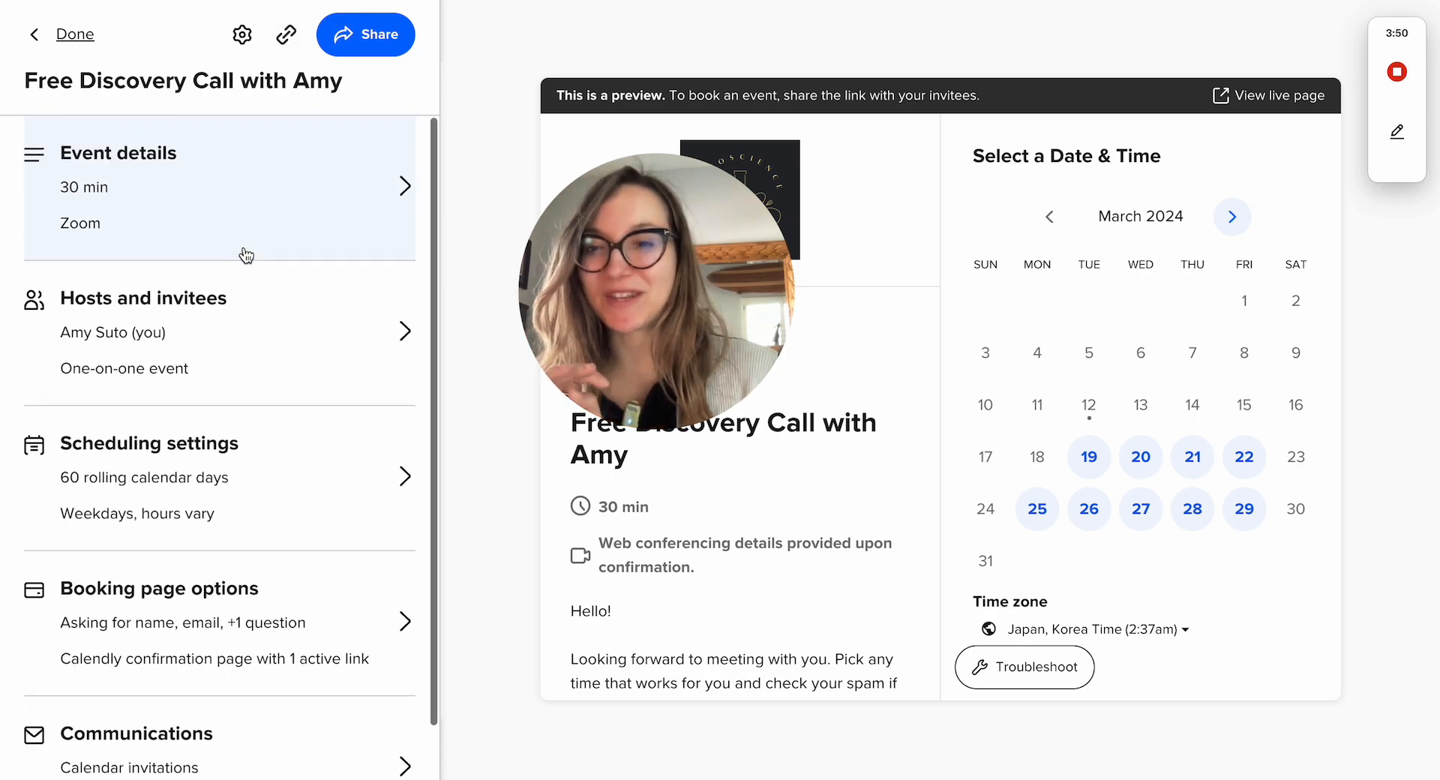
# Open the Free Discovery Call's event details and check the event name.
pyautogui.click(223, 201)
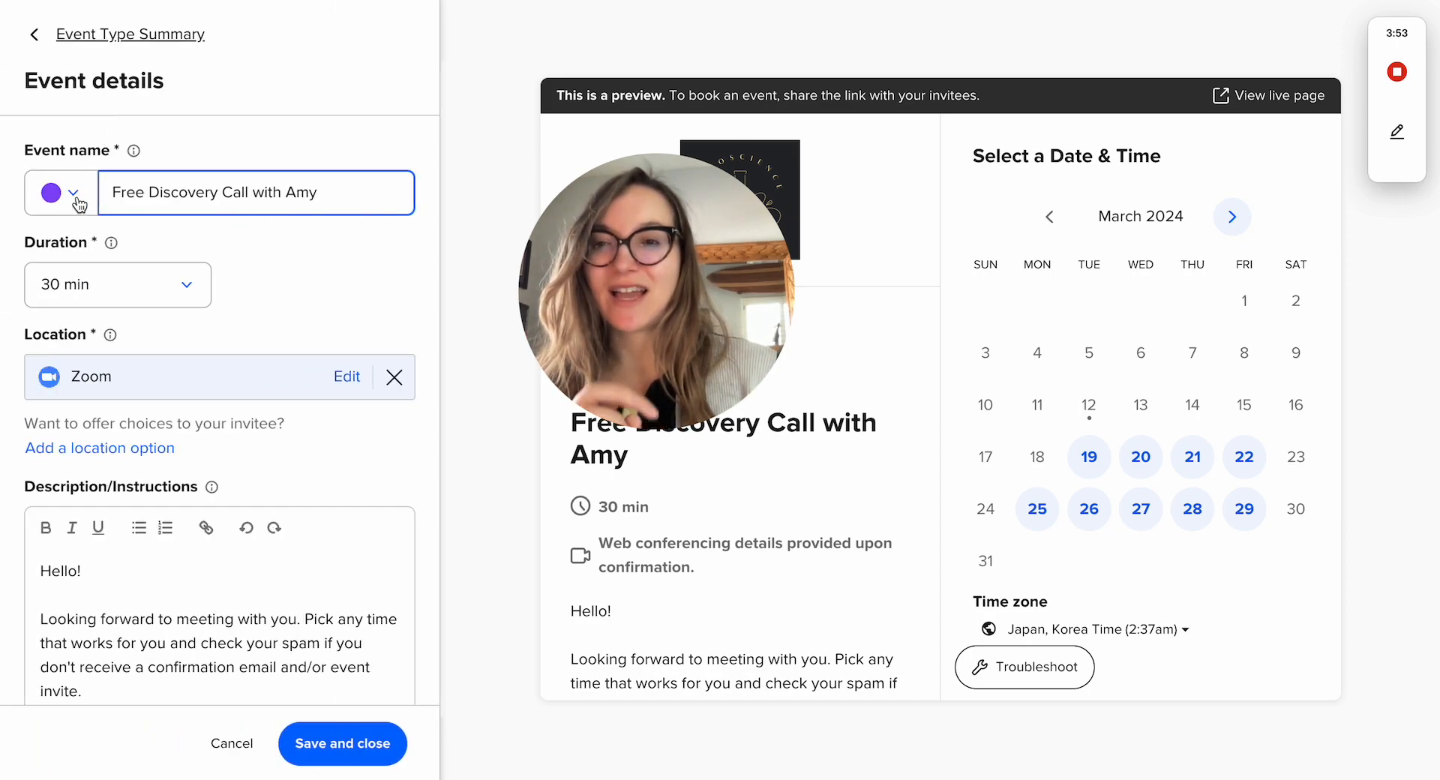
pyautogui.tripleClick(193, 201)
pyautogui.click(277, 275)
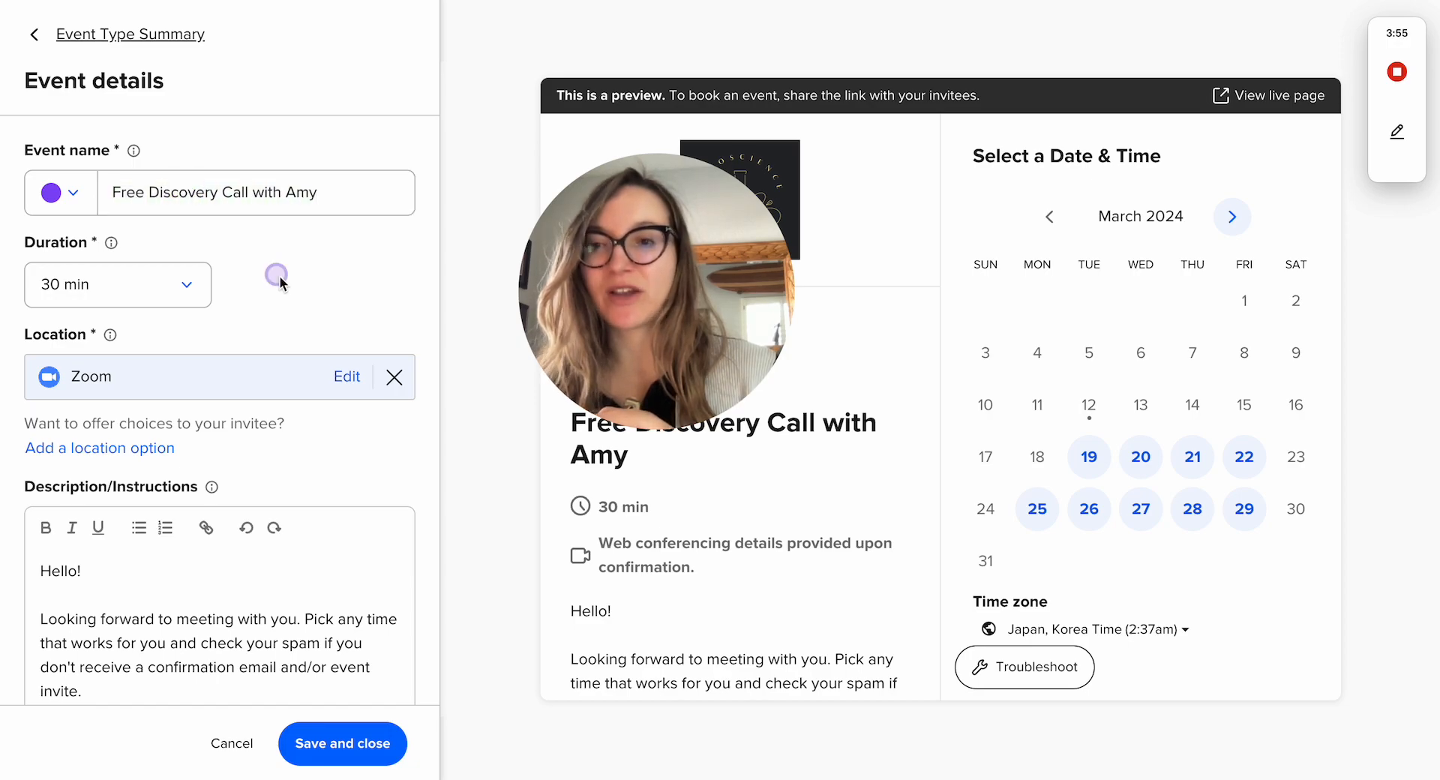
# Check the duration choices offered for the Free Discovery Call and close them without changing the duration.
pyautogui.click(172, 301)
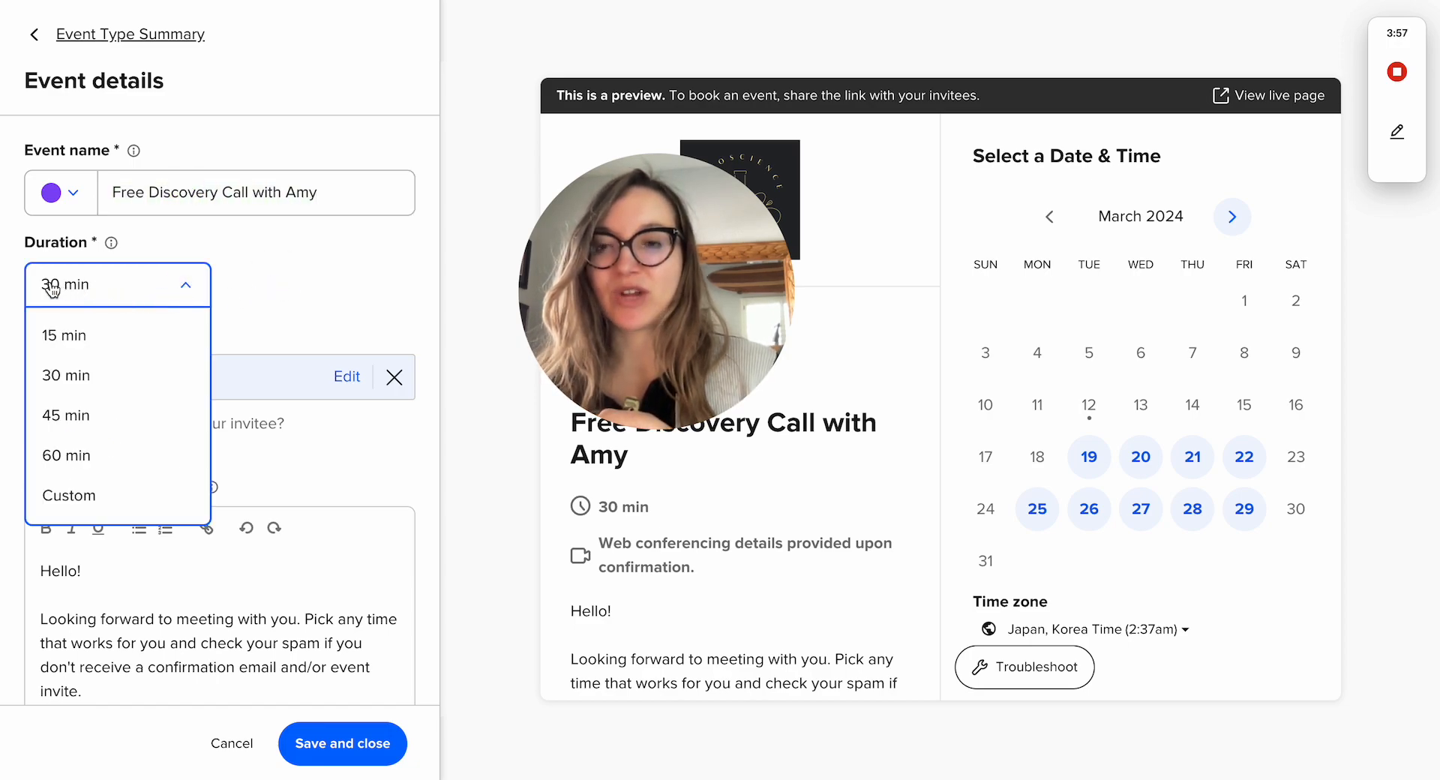
pyautogui.click(322, 273)
pyautogui.scroll(-1, 236, 403)
pyautogui.scroll(1, 210, 352)
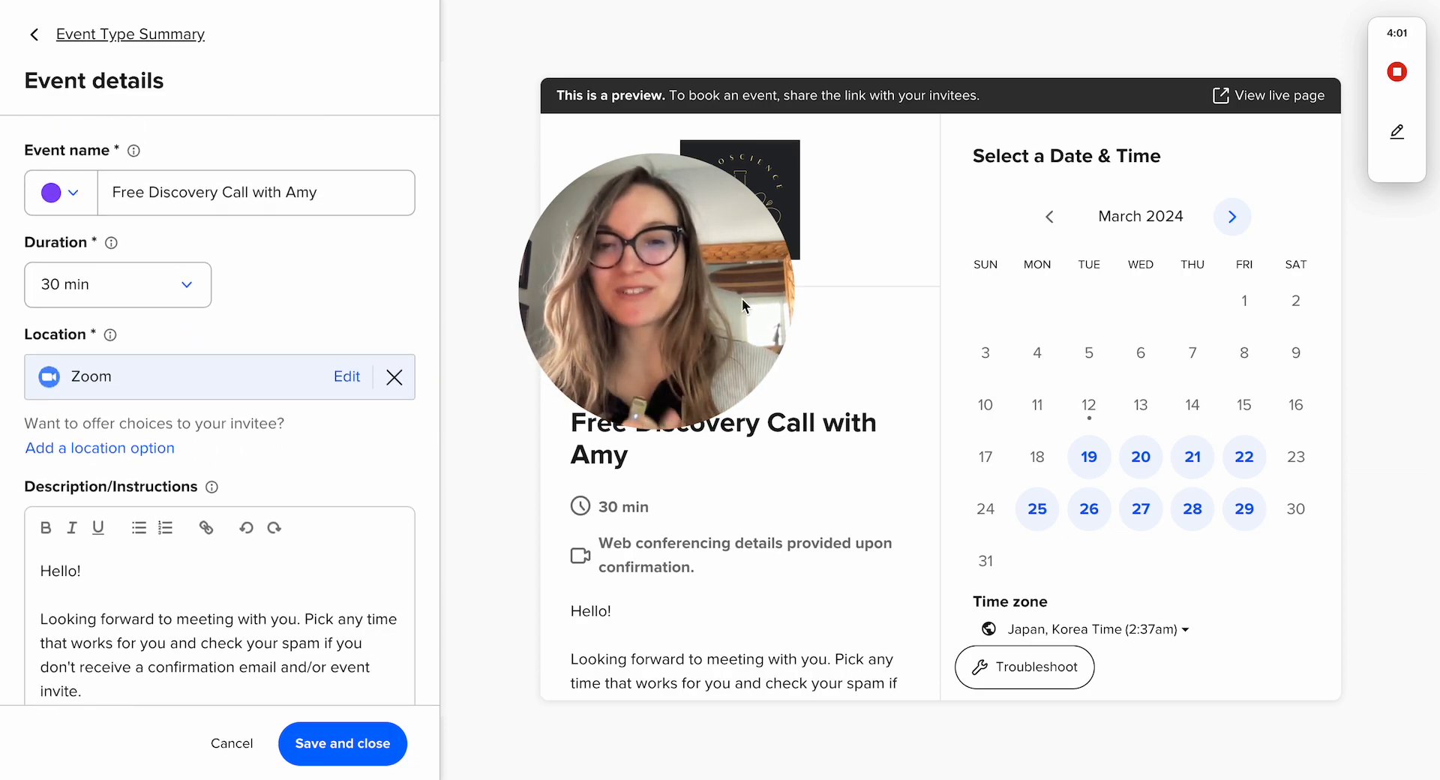
pyautogui.moveTo(591, 263); pyautogui.dragTo(443, 144)
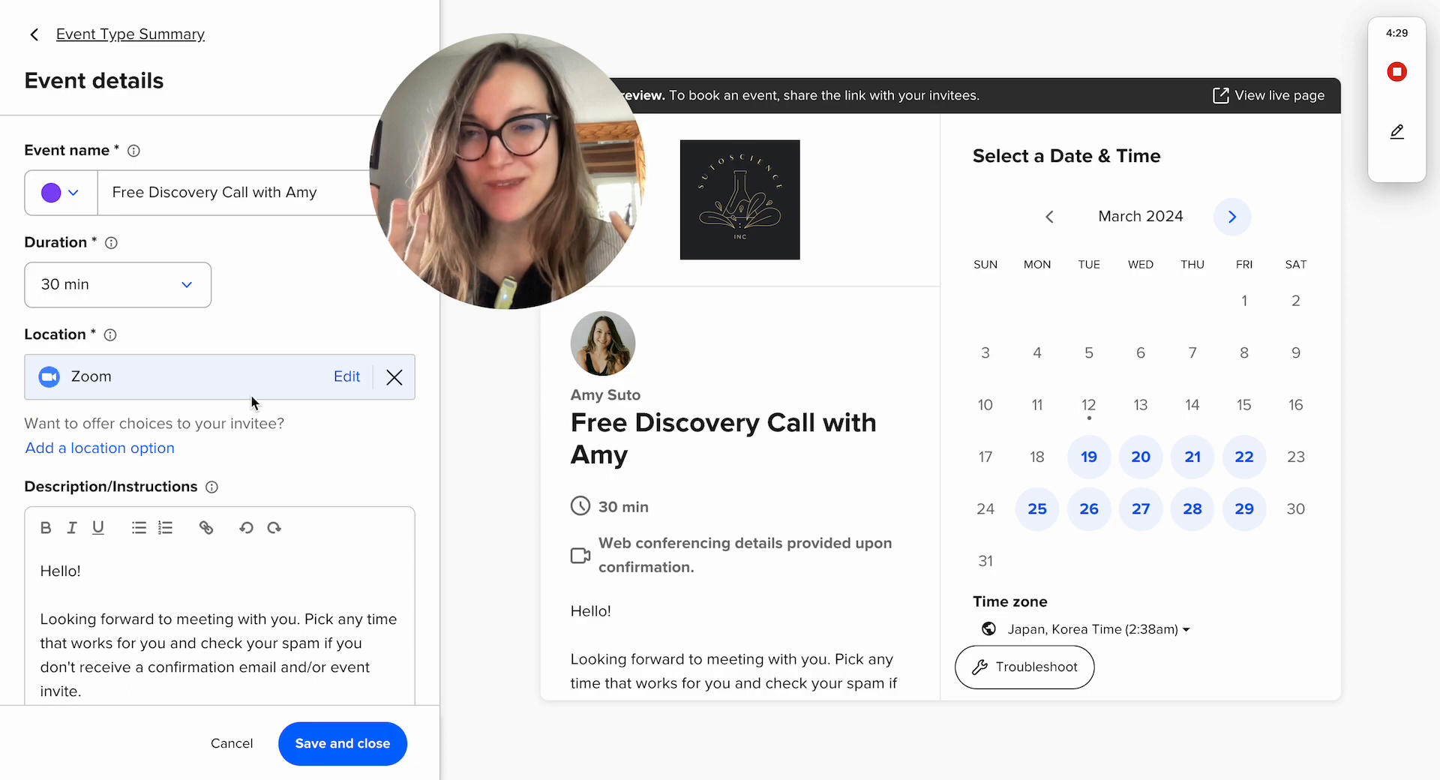
# Open an additional location option for the event and review the available meeting and web conferencing choices without adding one.
pyautogui.scroll(-1, 218, 401)
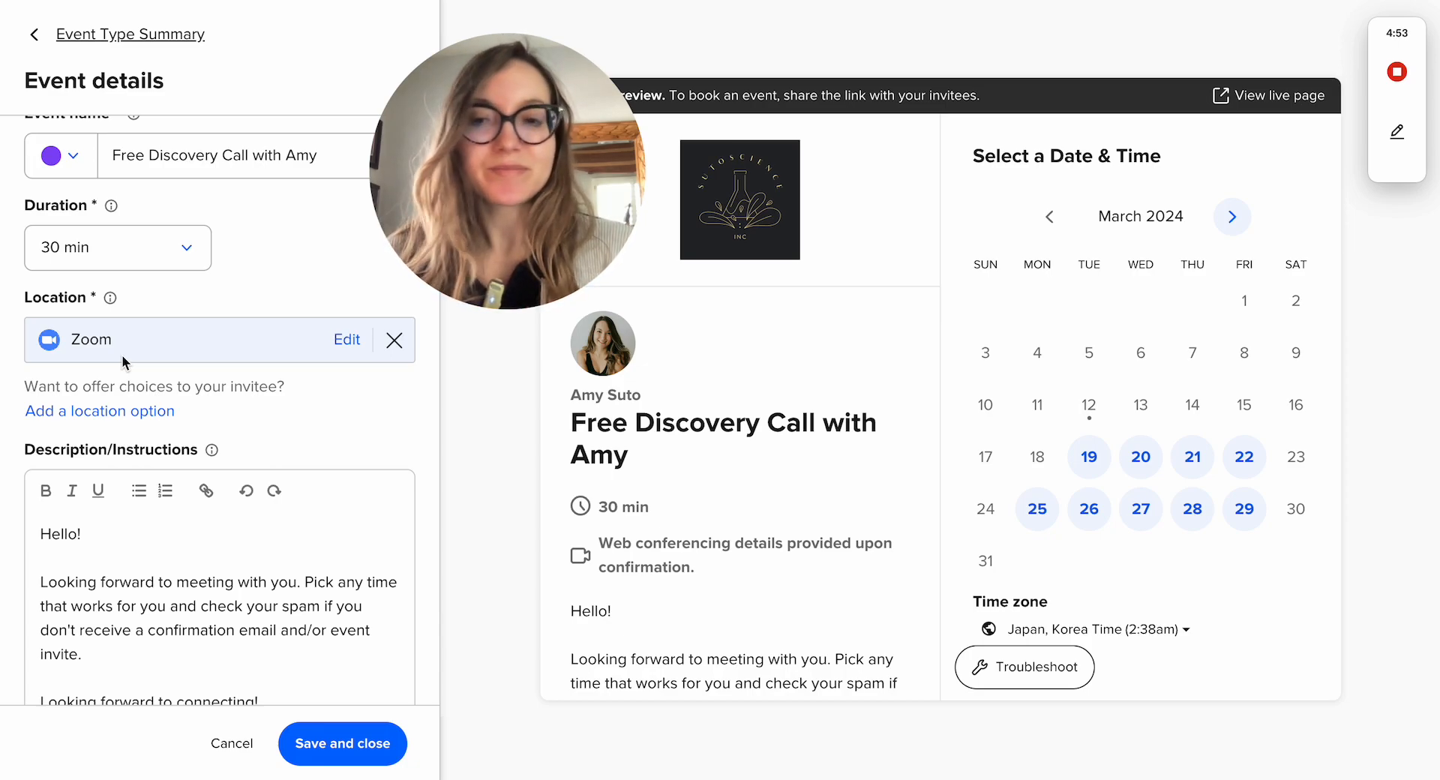
pyautogui.scroll(-3, 122, 354)
pyautogui.scroll(4, 89, 286)
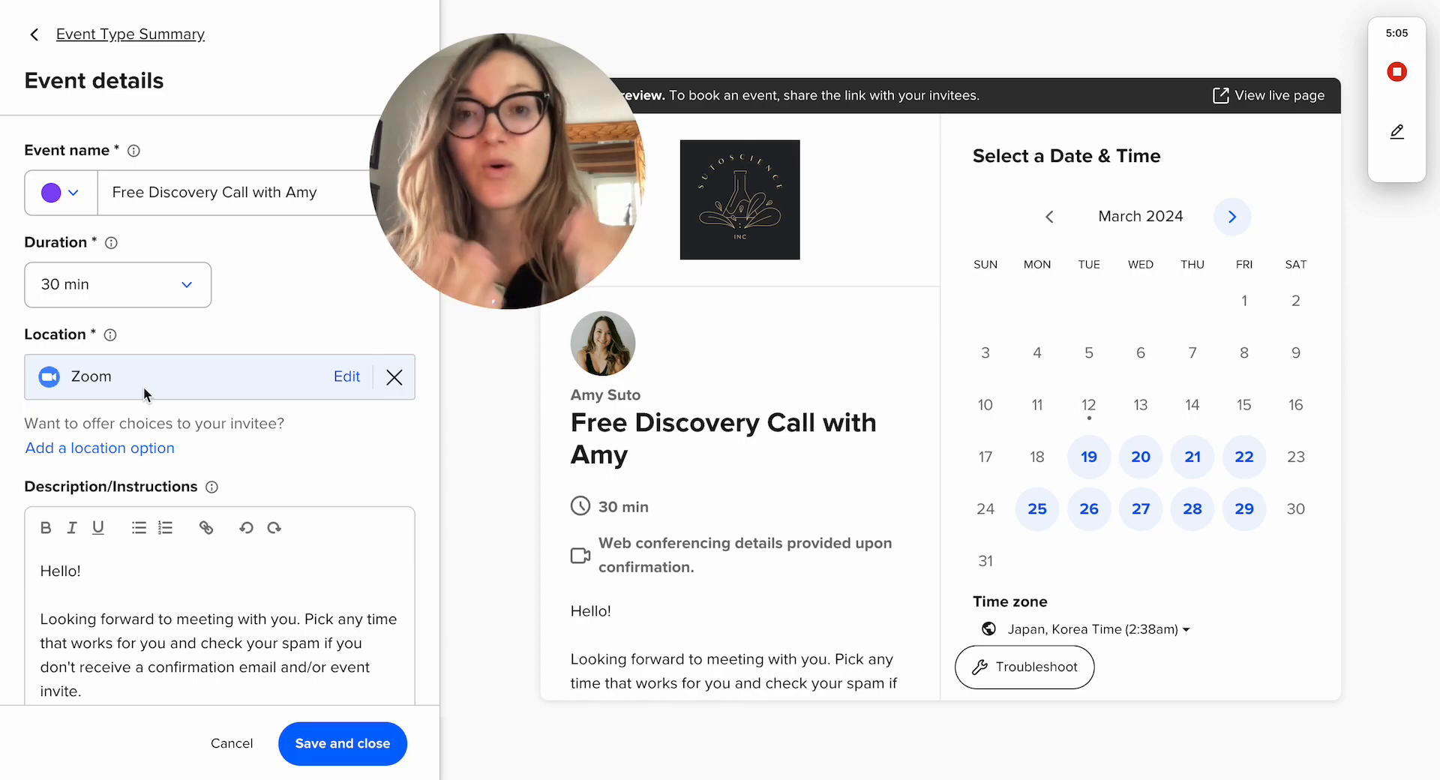
pyautogui.click(135, 450)
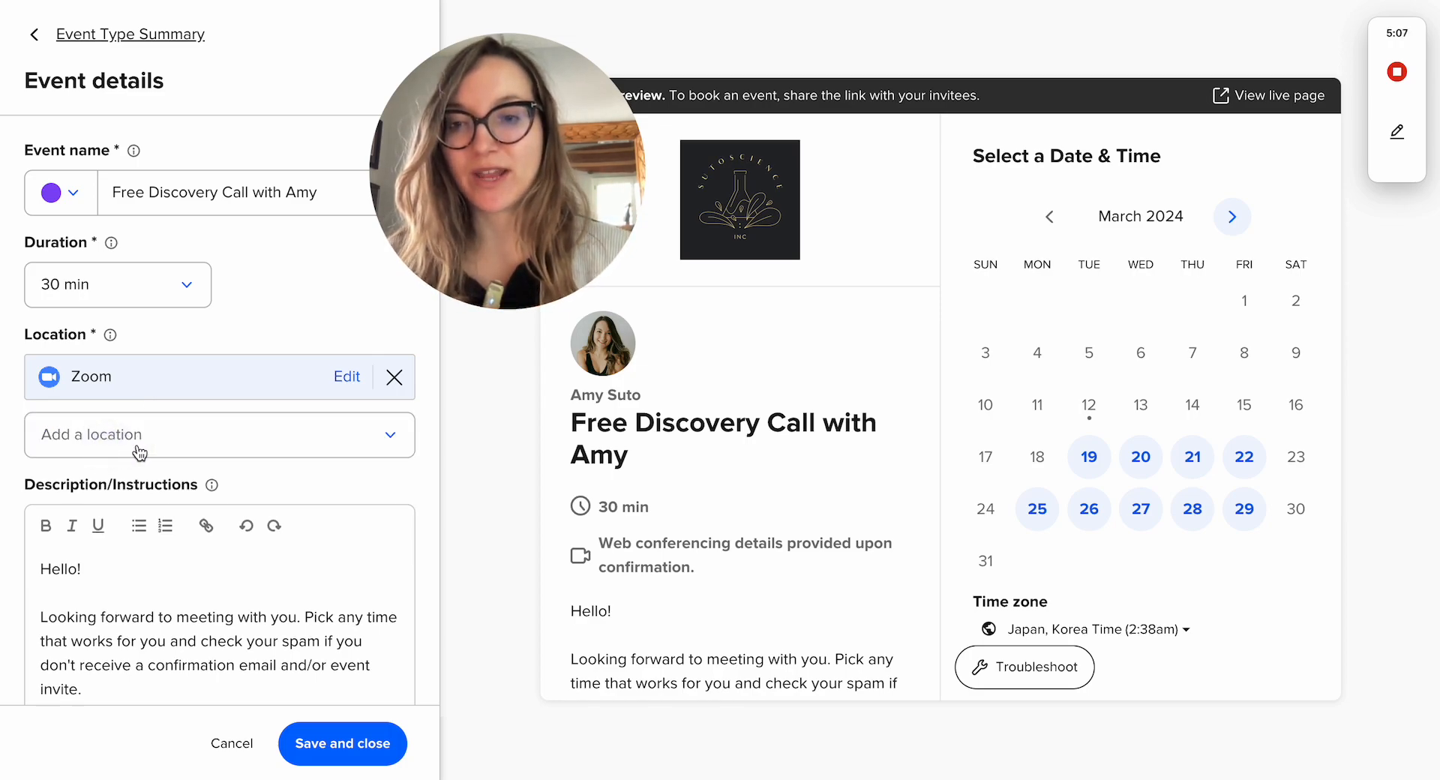
pyautogui.click(210, 441)
pyautogui.scroll(-2, 241, 546)
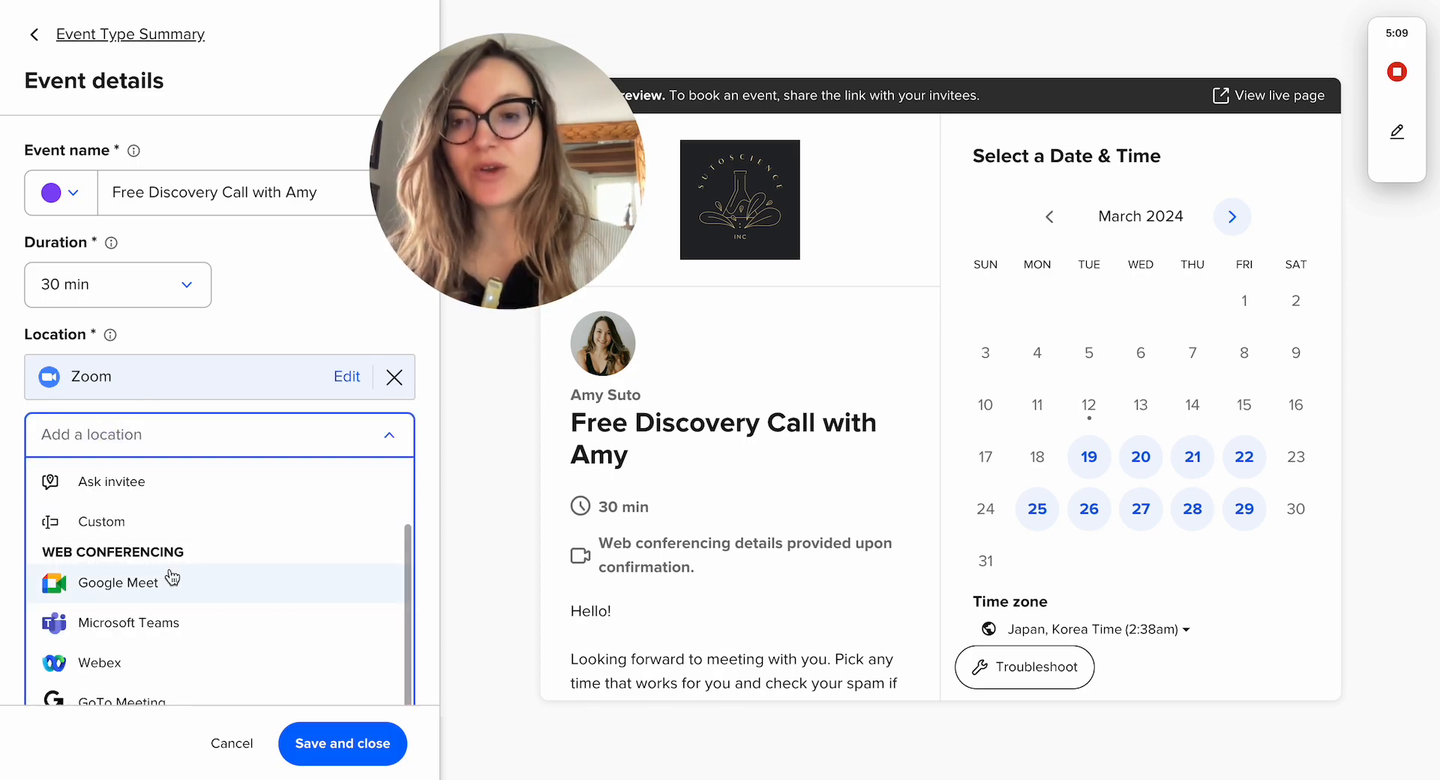
pyautogui.scroll(-2, 225, 533)
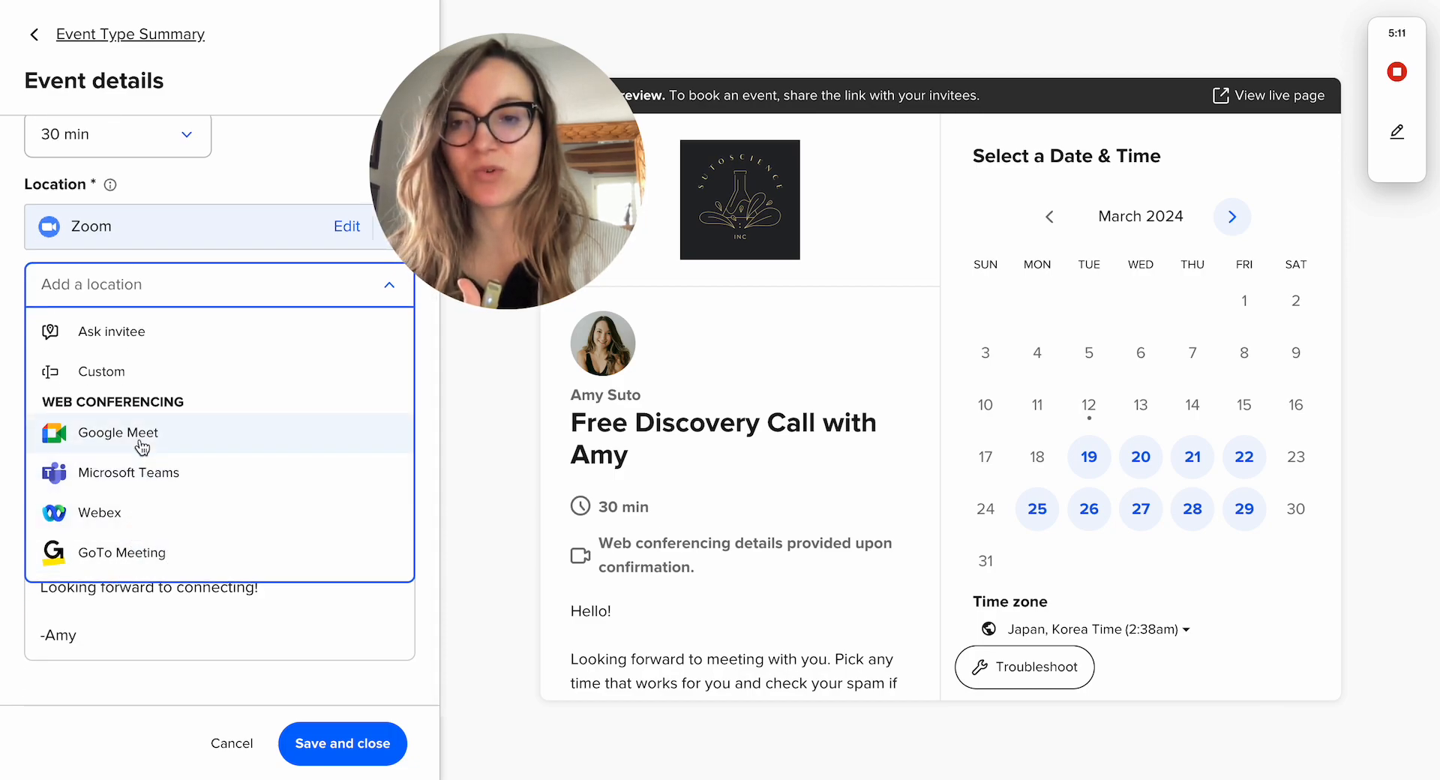
pyautogui.scroll(2, 150, 457)
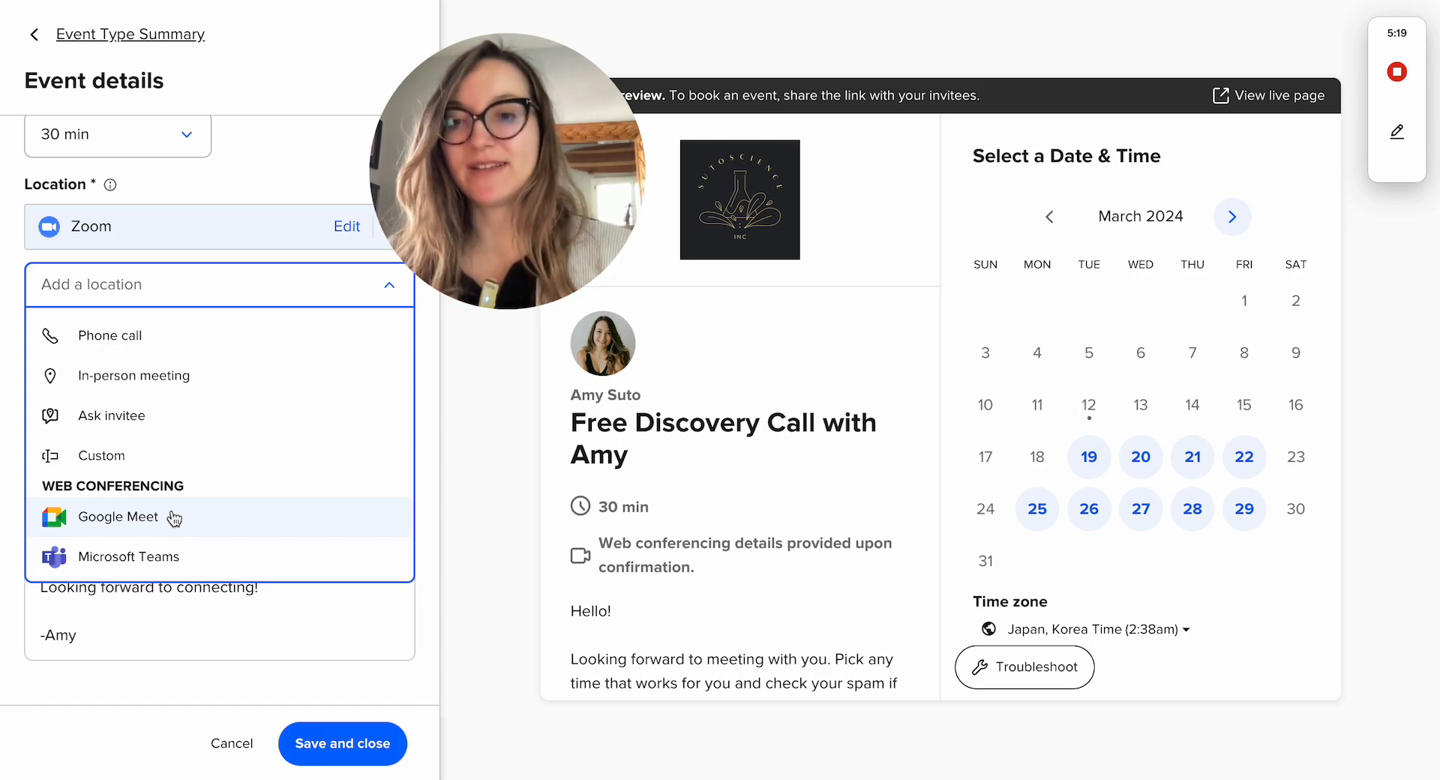
pyautogui.scroll(-2, 169, 512)
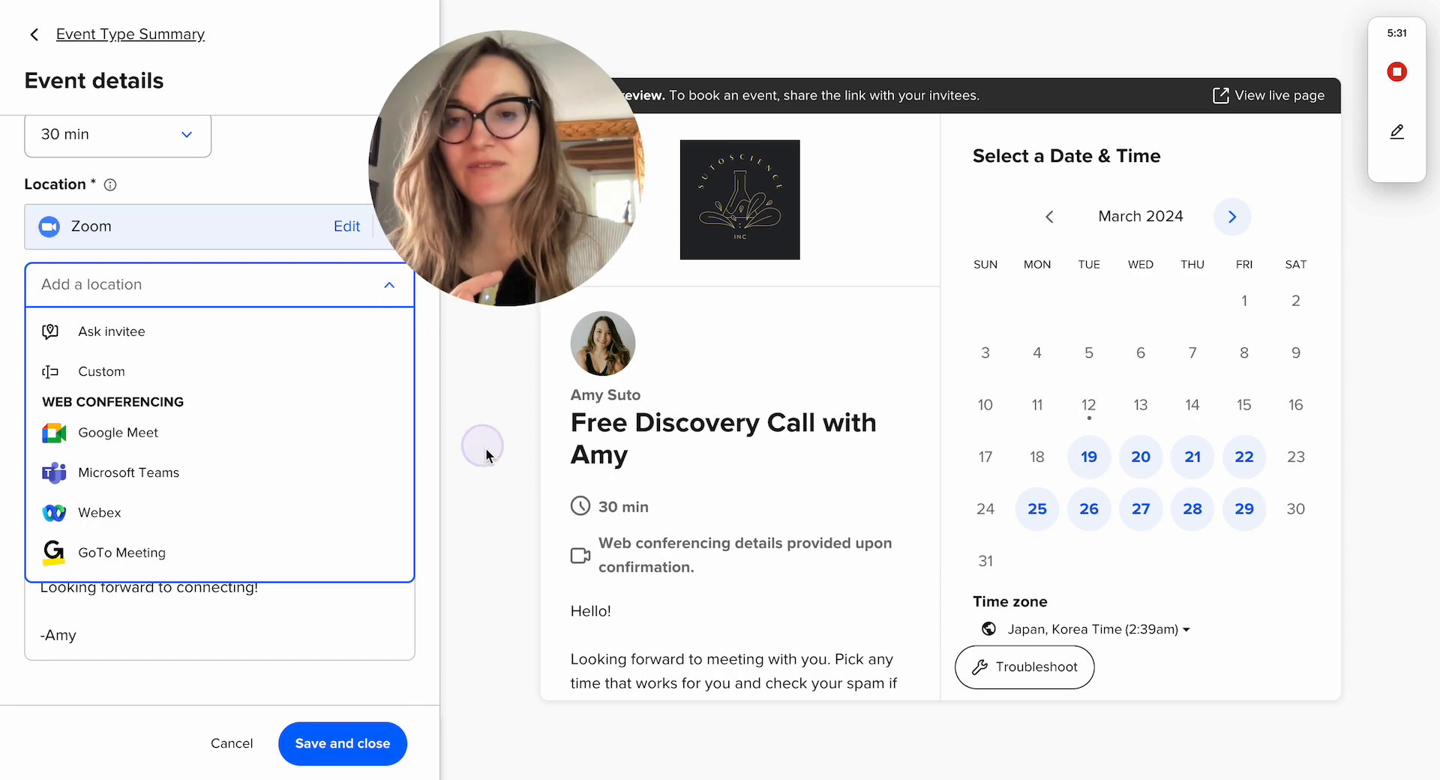
pyautogui.click(376, 685)
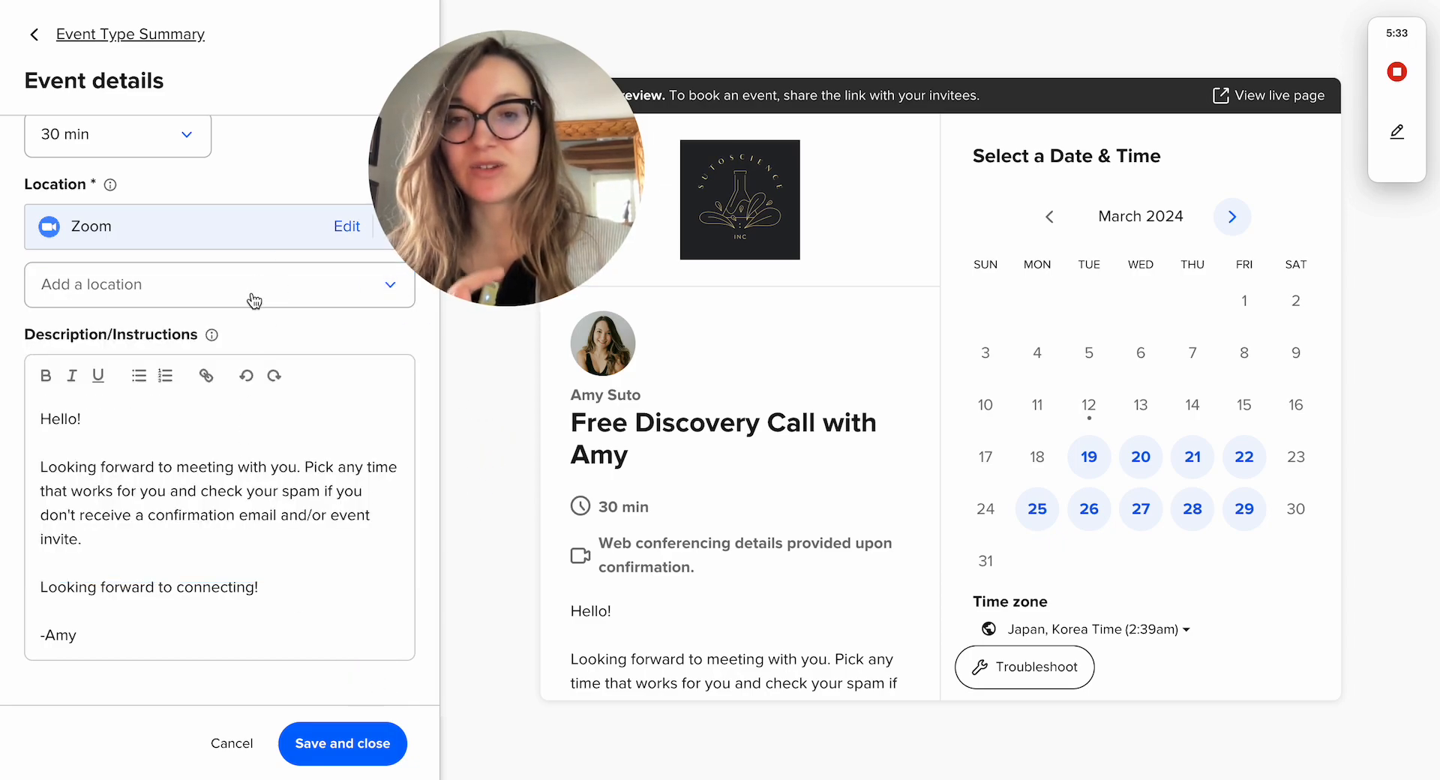
pyautogui.scroll(1, 255, 300)
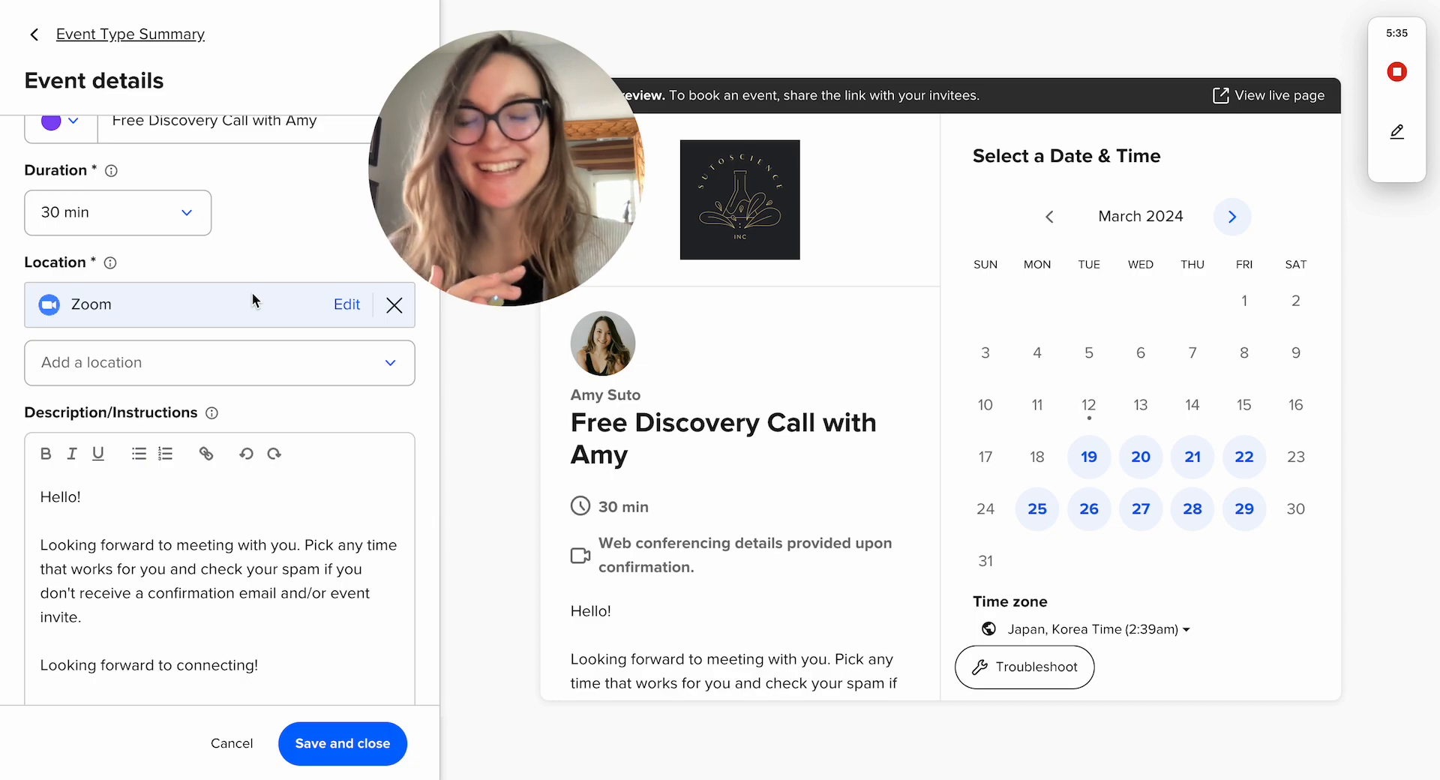
pyautogui.scroll(-1, 253, 300)
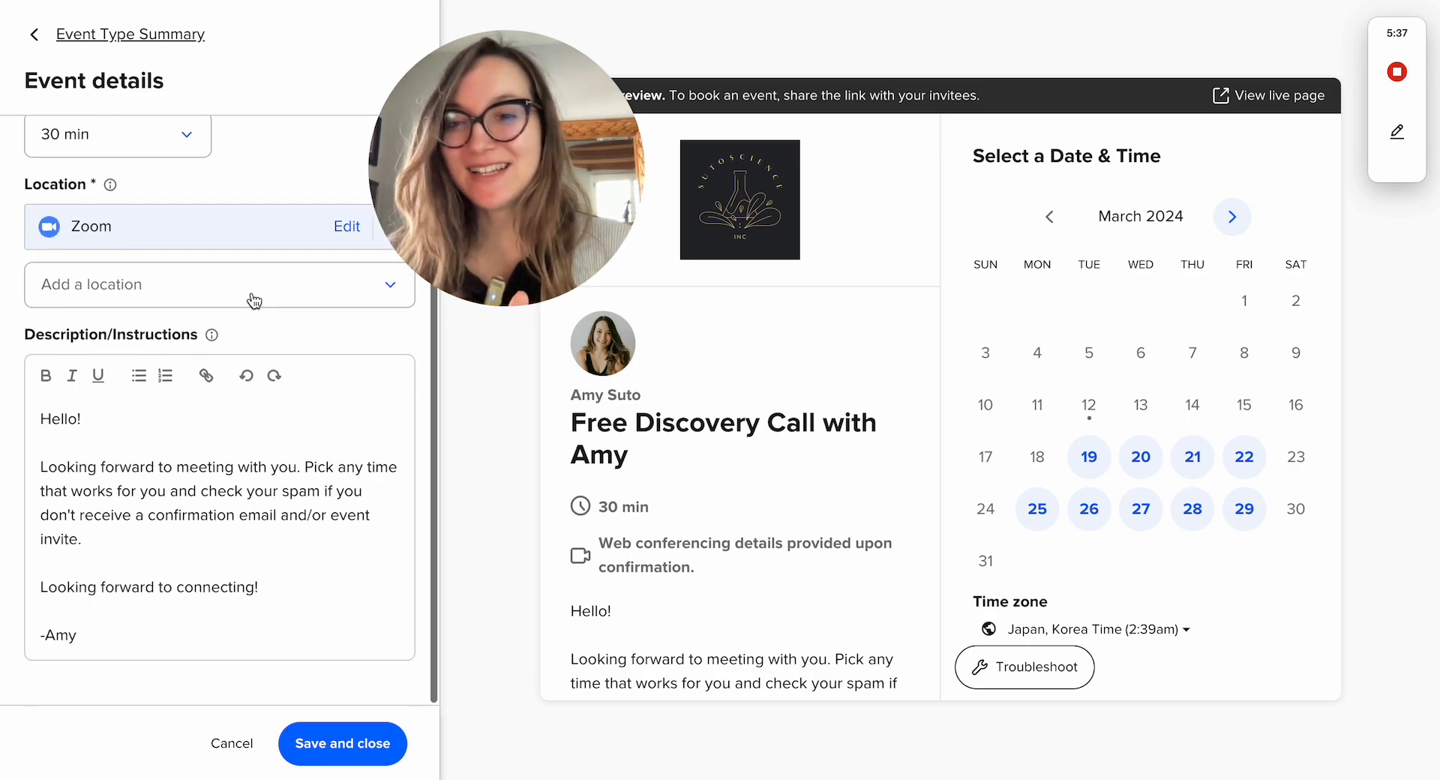
# Review the event's description and instructions text by highlighting its passages, without editing it.
pyautogui.click(32, 443)
pyautogui.moveTo(35, 417); pyautogui.dragTo(248, 627)
pyautogui.click(249, 632)
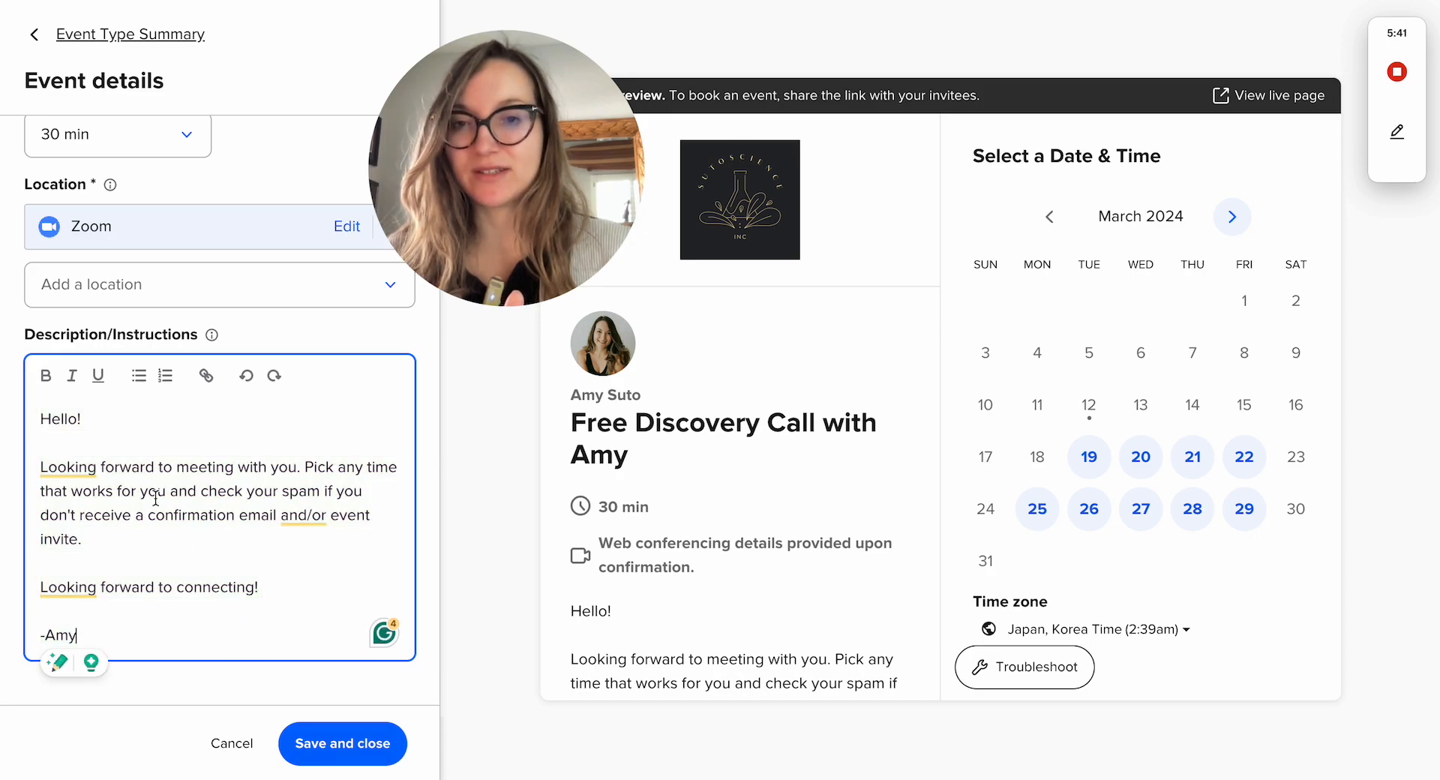
pyautogui.moveTo(36, 419); pyautogui.dragTo(263, 651)
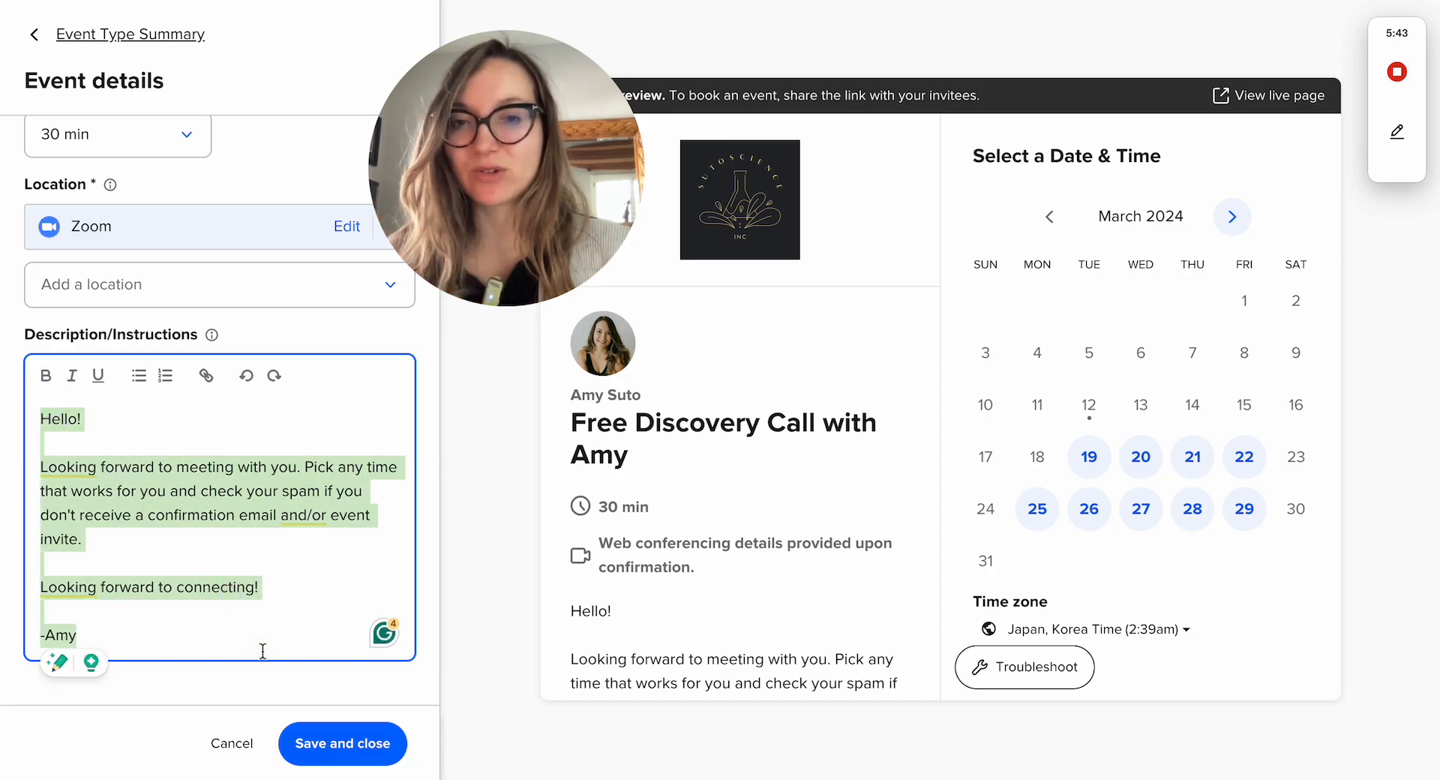
pyautogui.click(262, 651)
pyautogui.click(165, 491)
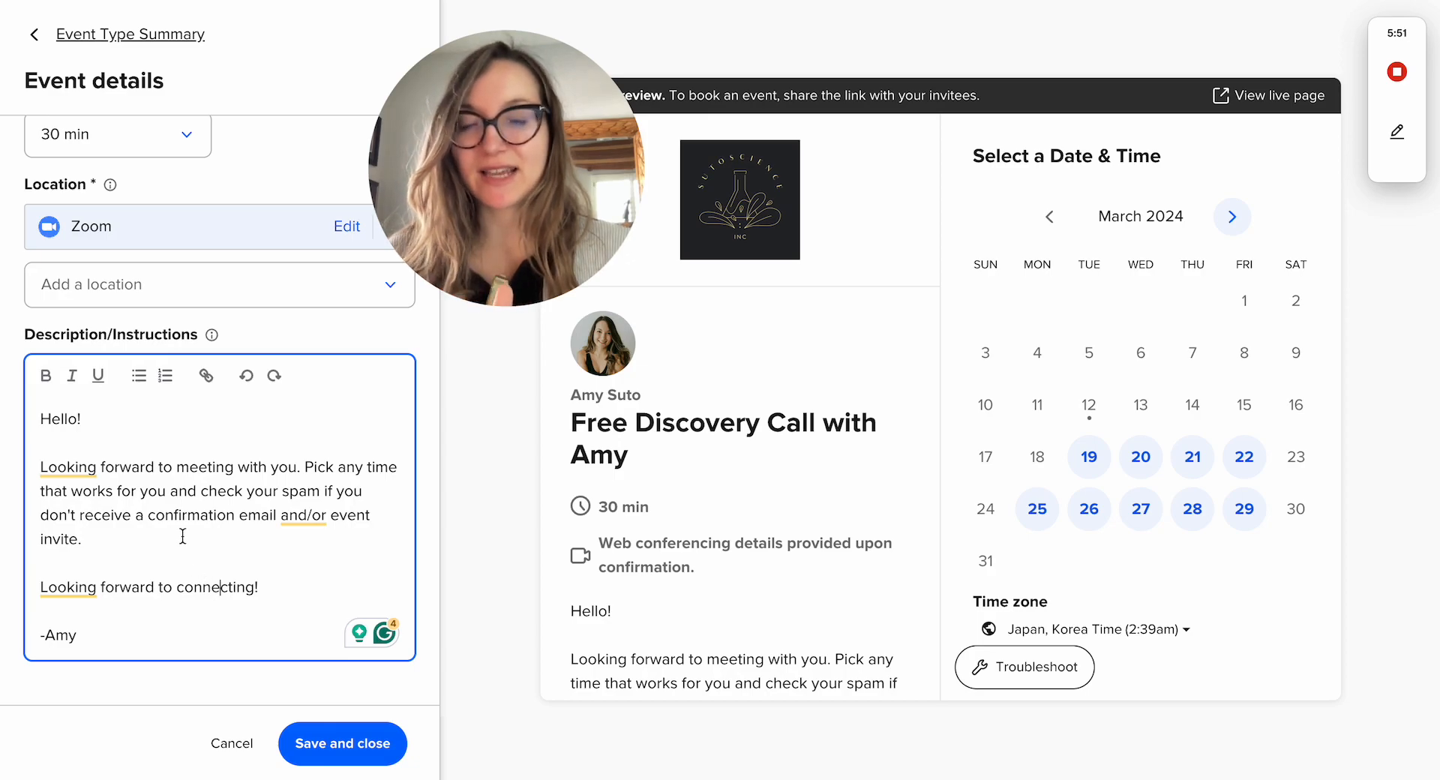
pyautogui.scroll(4, 187, 555)
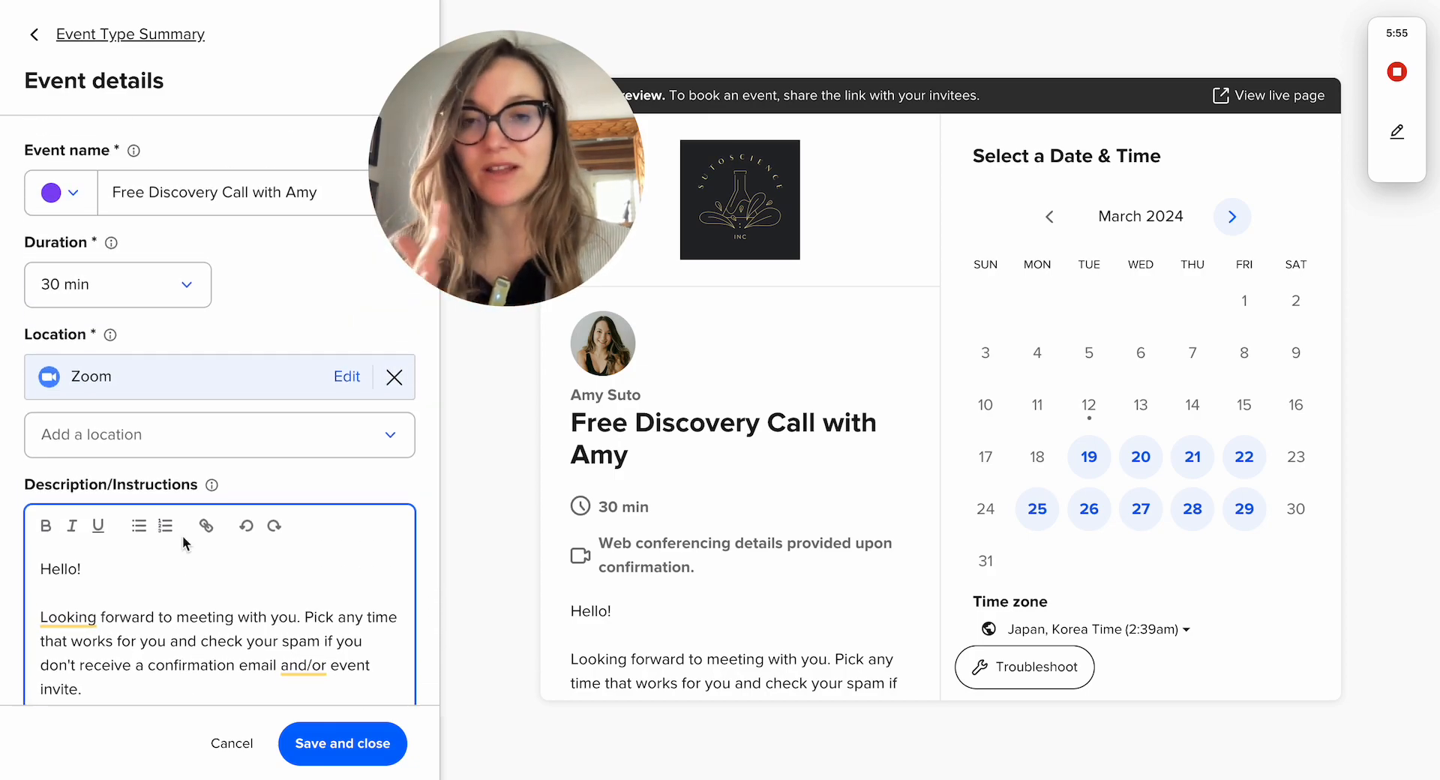
pyautogui.scroll(-4, 182, 536)
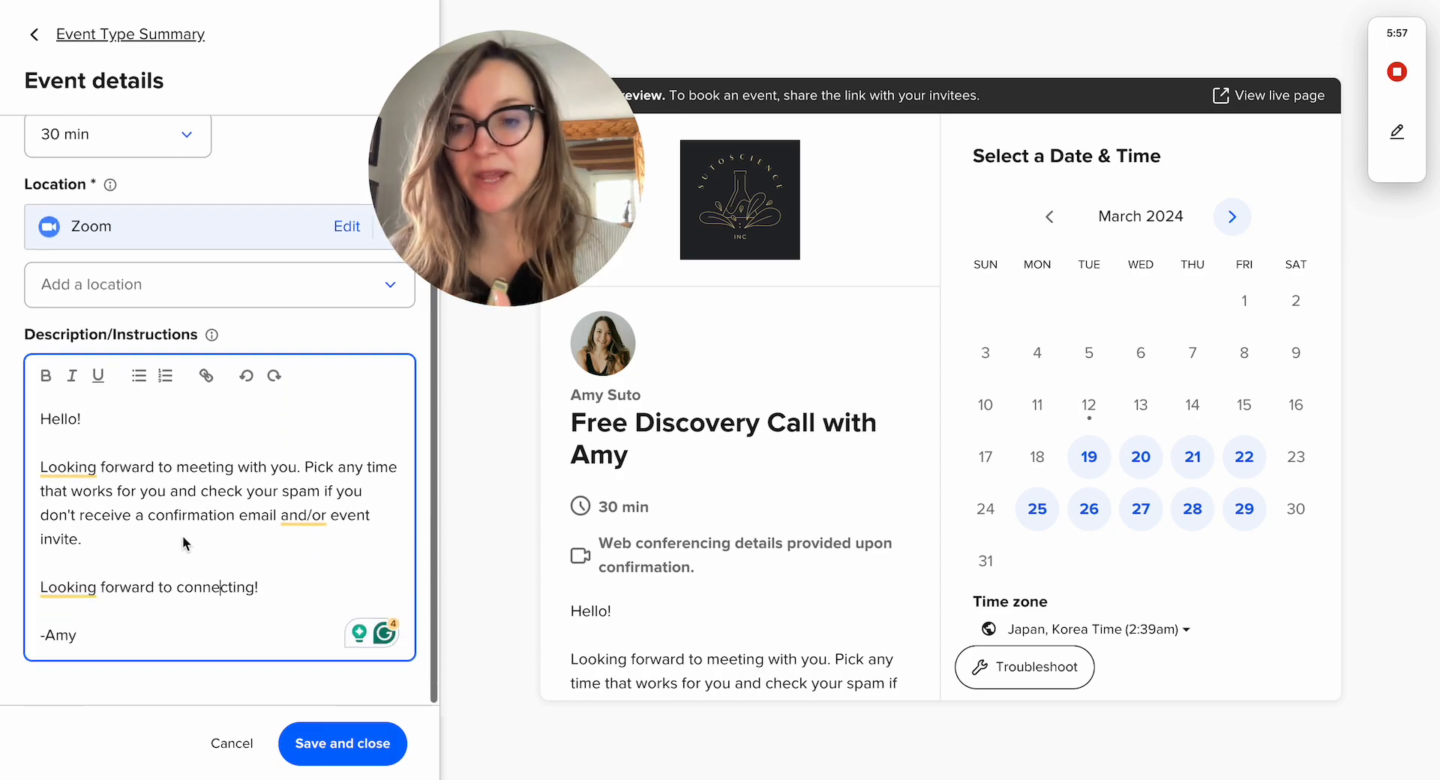
pyautogui.doubleClick(176, 493)
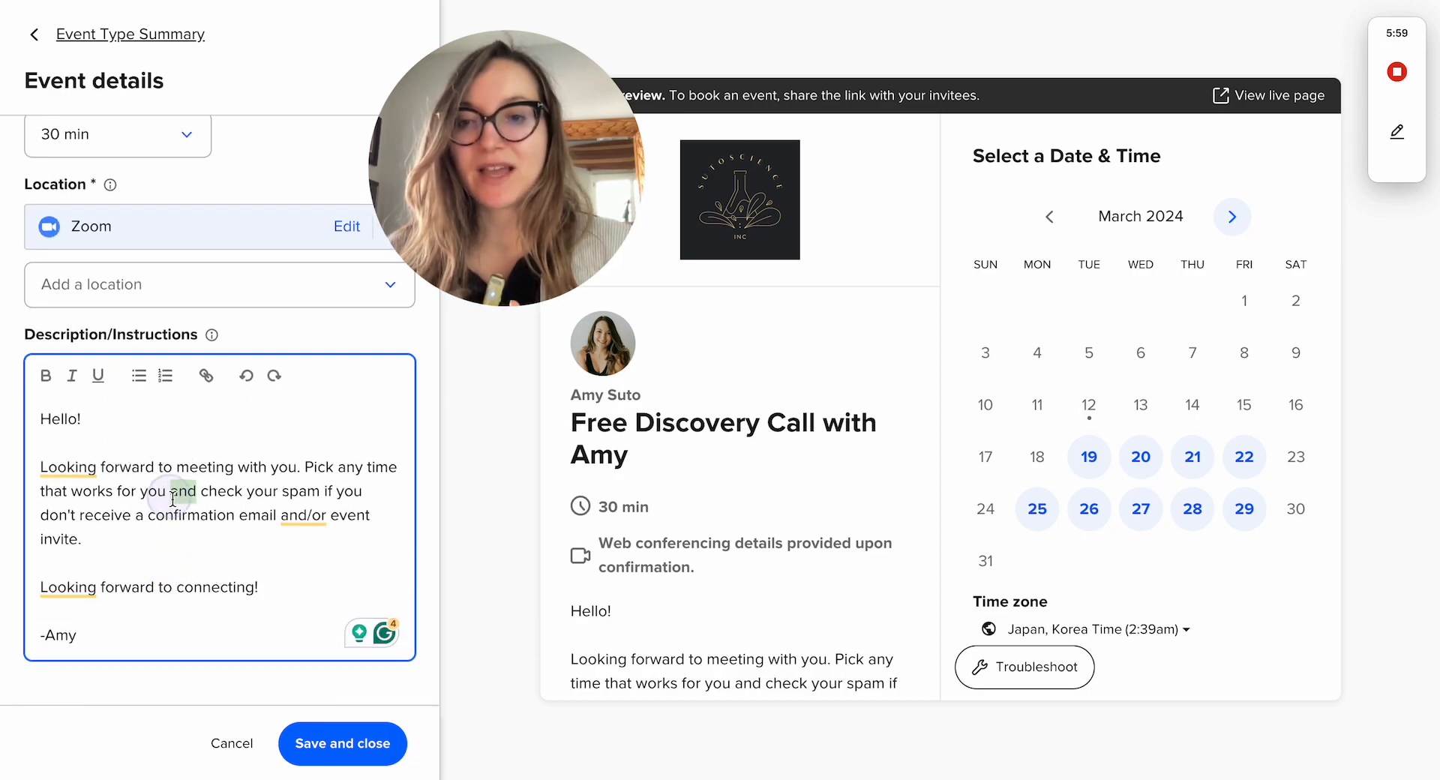
pyautogui.scroll(4, 153, 448)
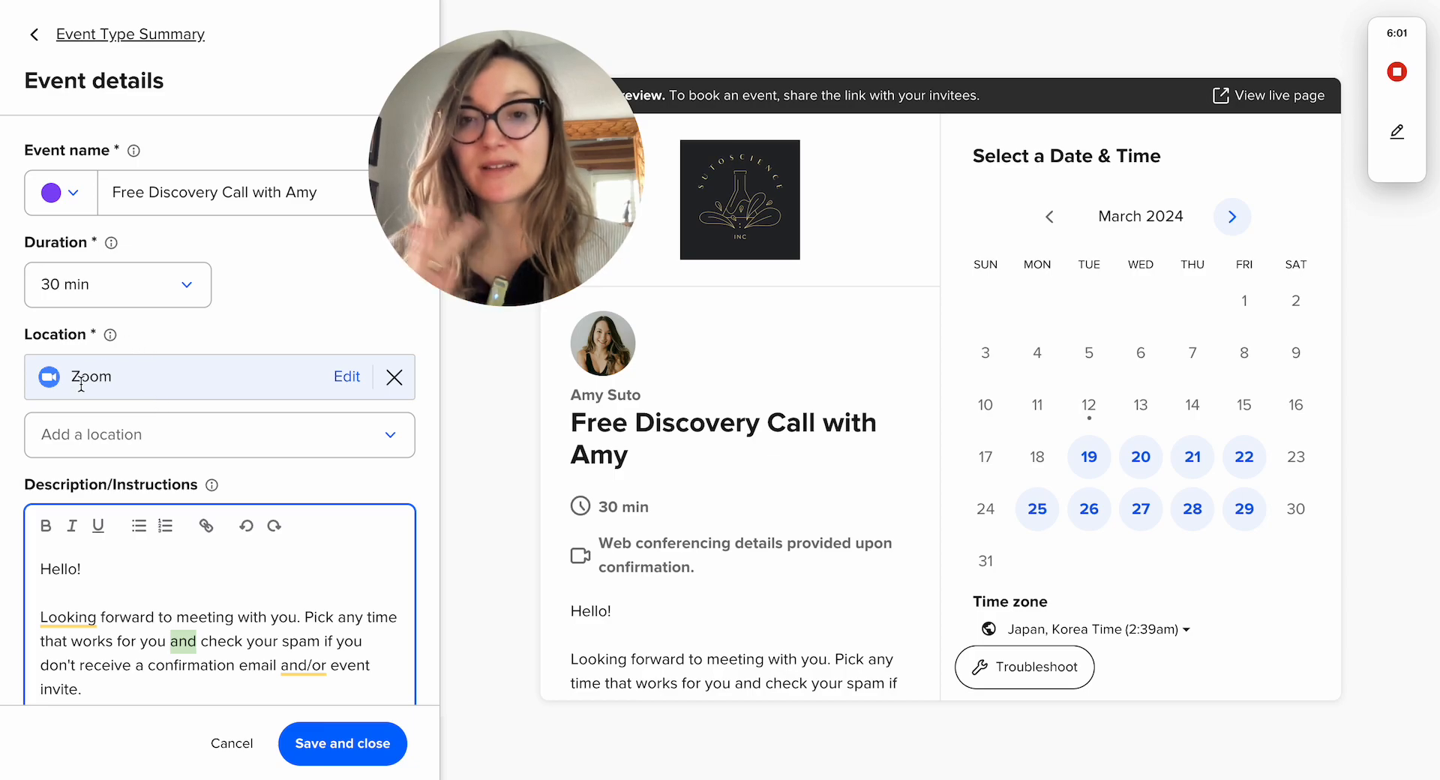
pyautogui.scroll(-4, 156, 468)
pyautogui.click(175, 485)
pyautogui.scroll(4, 175, 485)
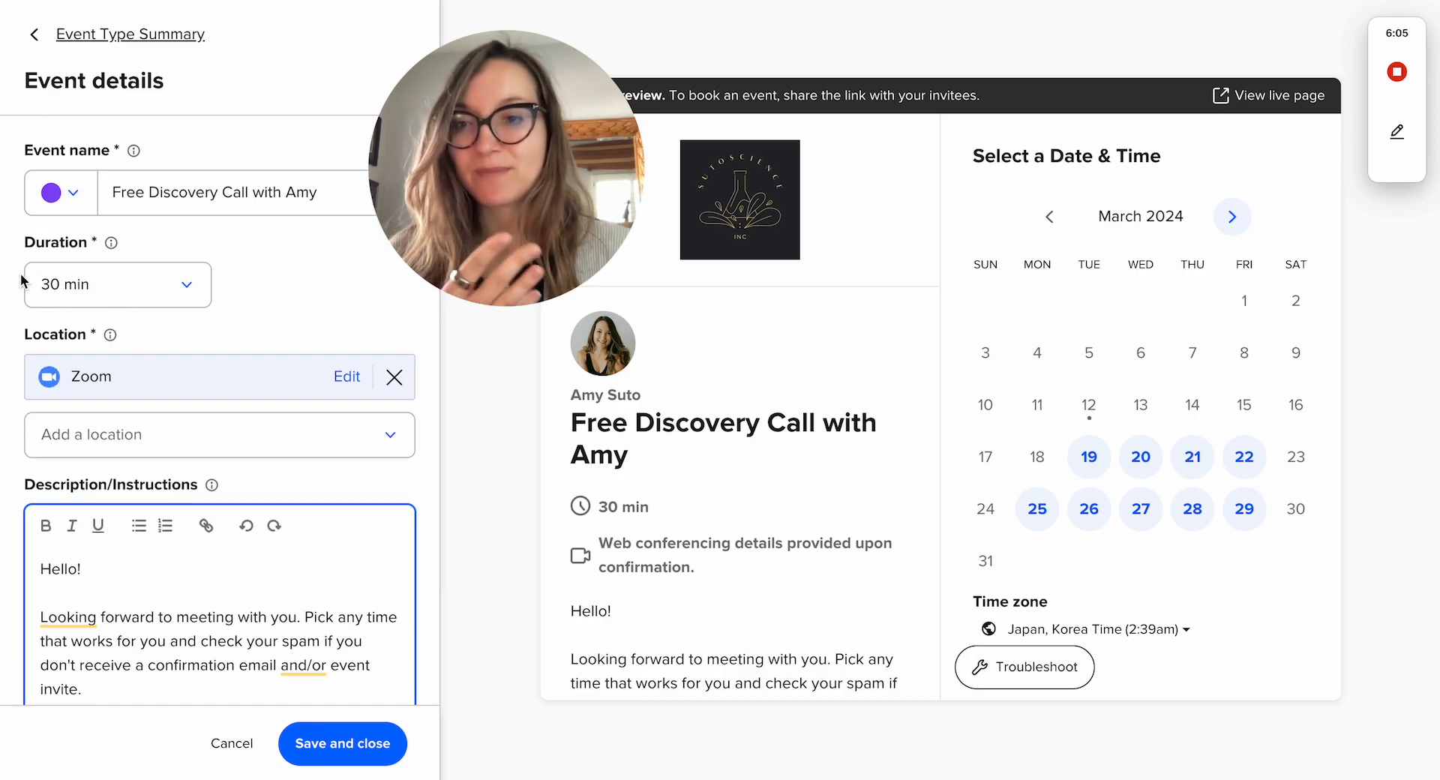
# Leave the event details, inspect the Hosts and invitees settings, and return to the event type summary.
pyautogui.click(34, 35)
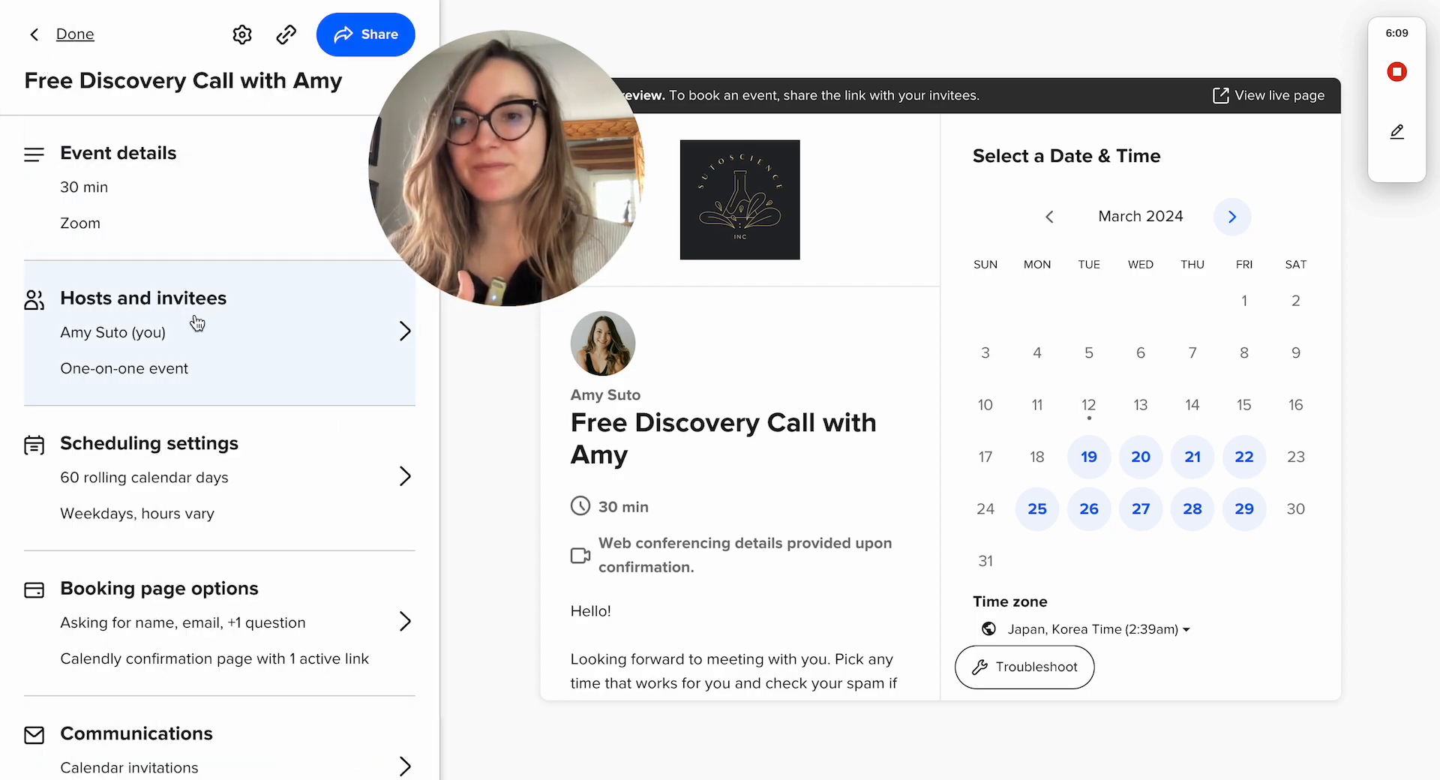
pyautogui.click(238, 309)
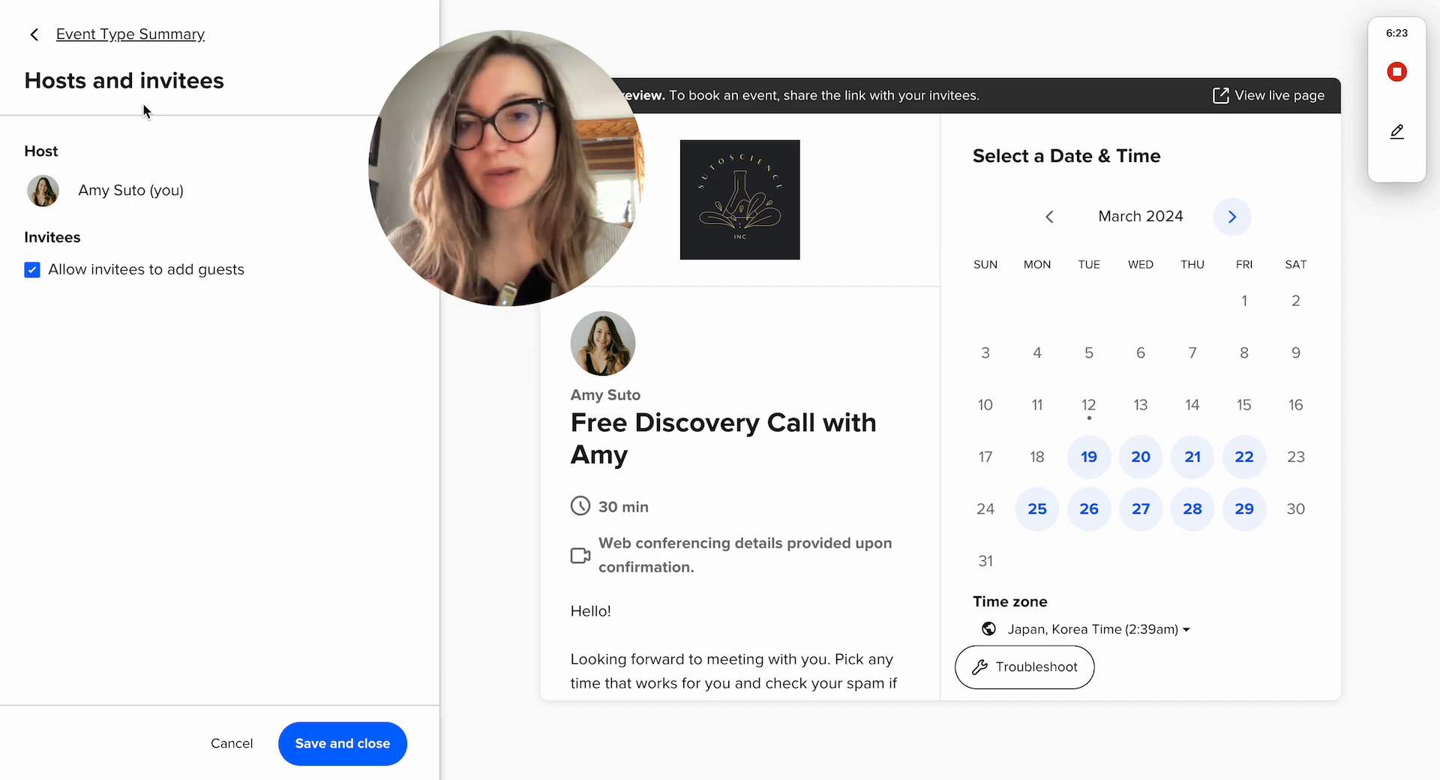
pyautogui.click(34, 35)
# Open the Free Discovery Call's scheduling settings and examine the date range in which invitees can schedule.
pyautogui.scroll(-1, 209, 335)
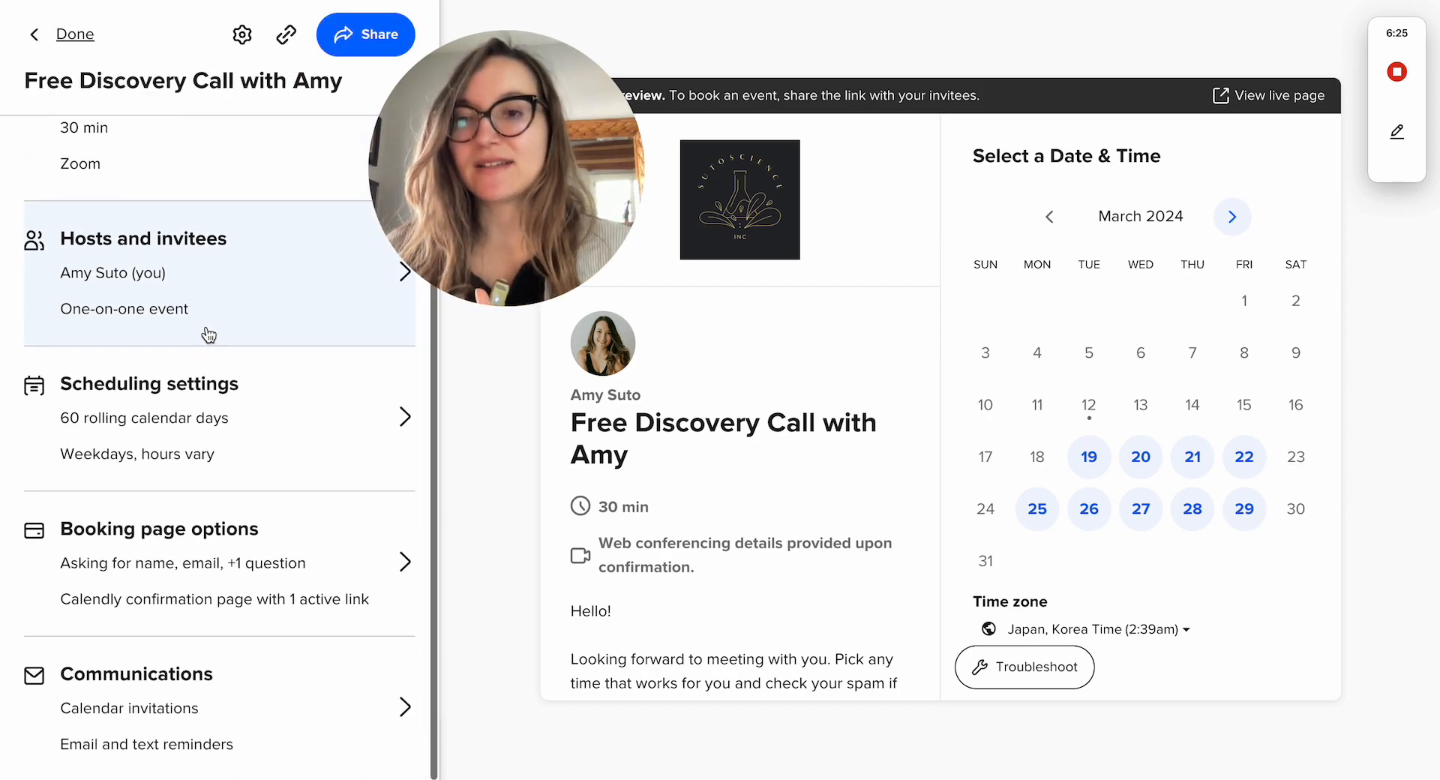
pyautogui.click(245, 441)
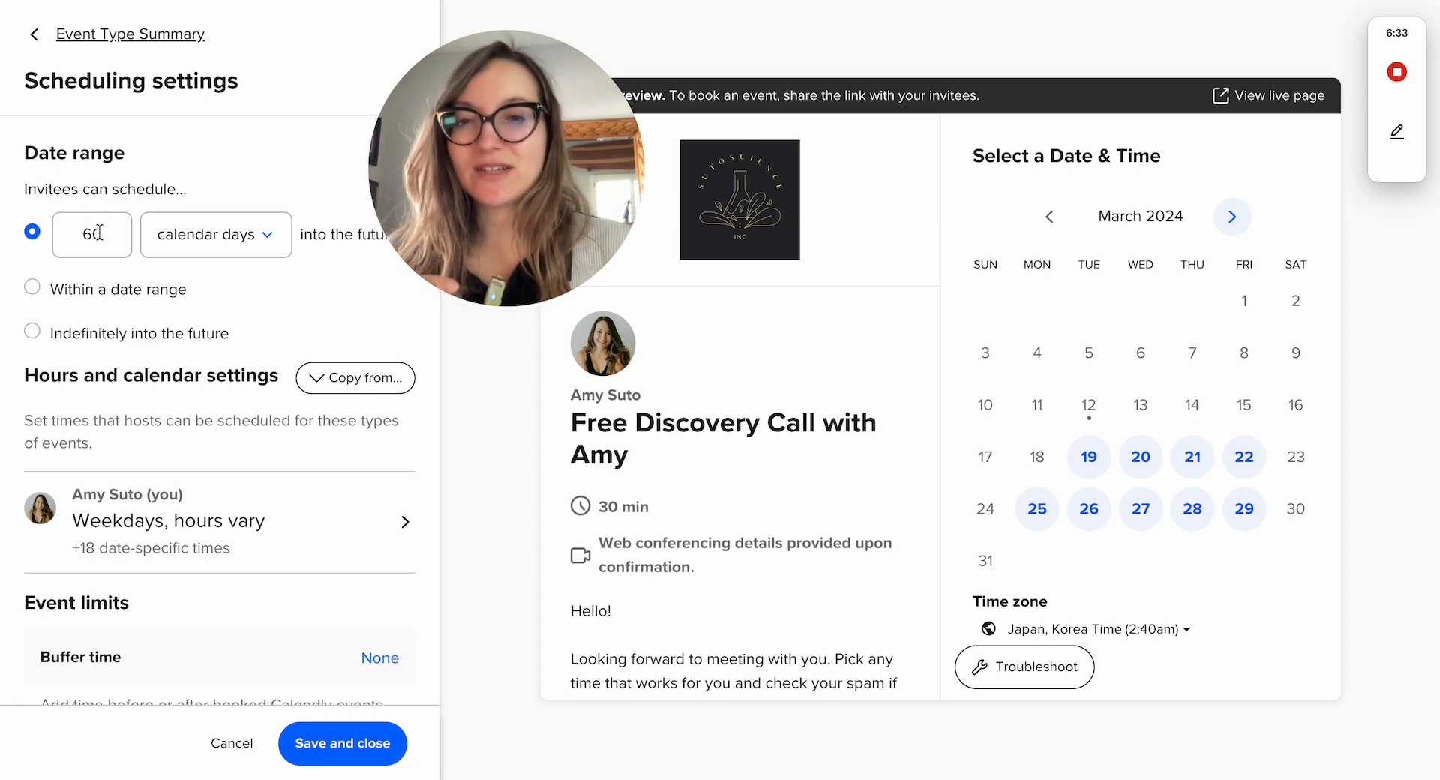
pyautogui.moveTo(34, 188); pyautogui.dragTo(192, 192)
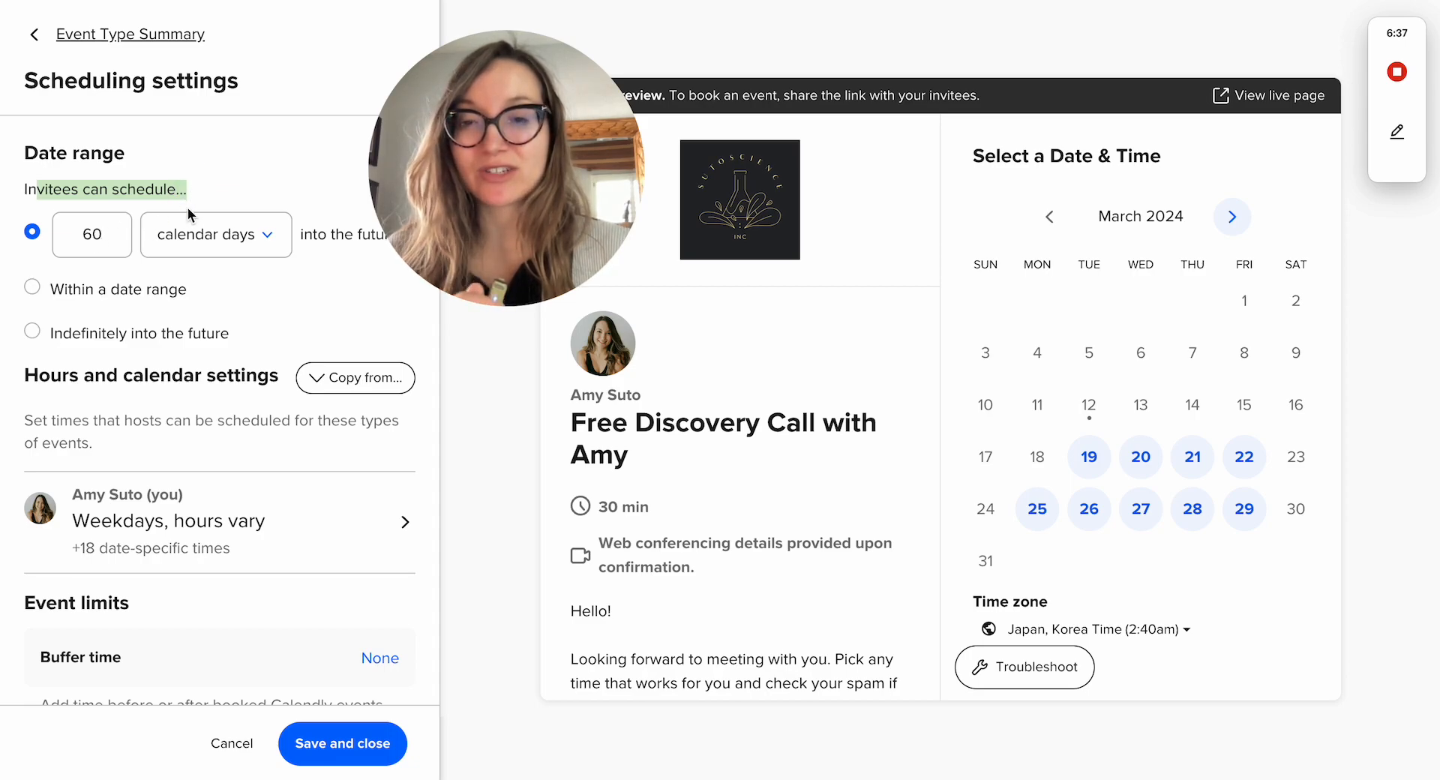
pyautogui.click(218, 198)
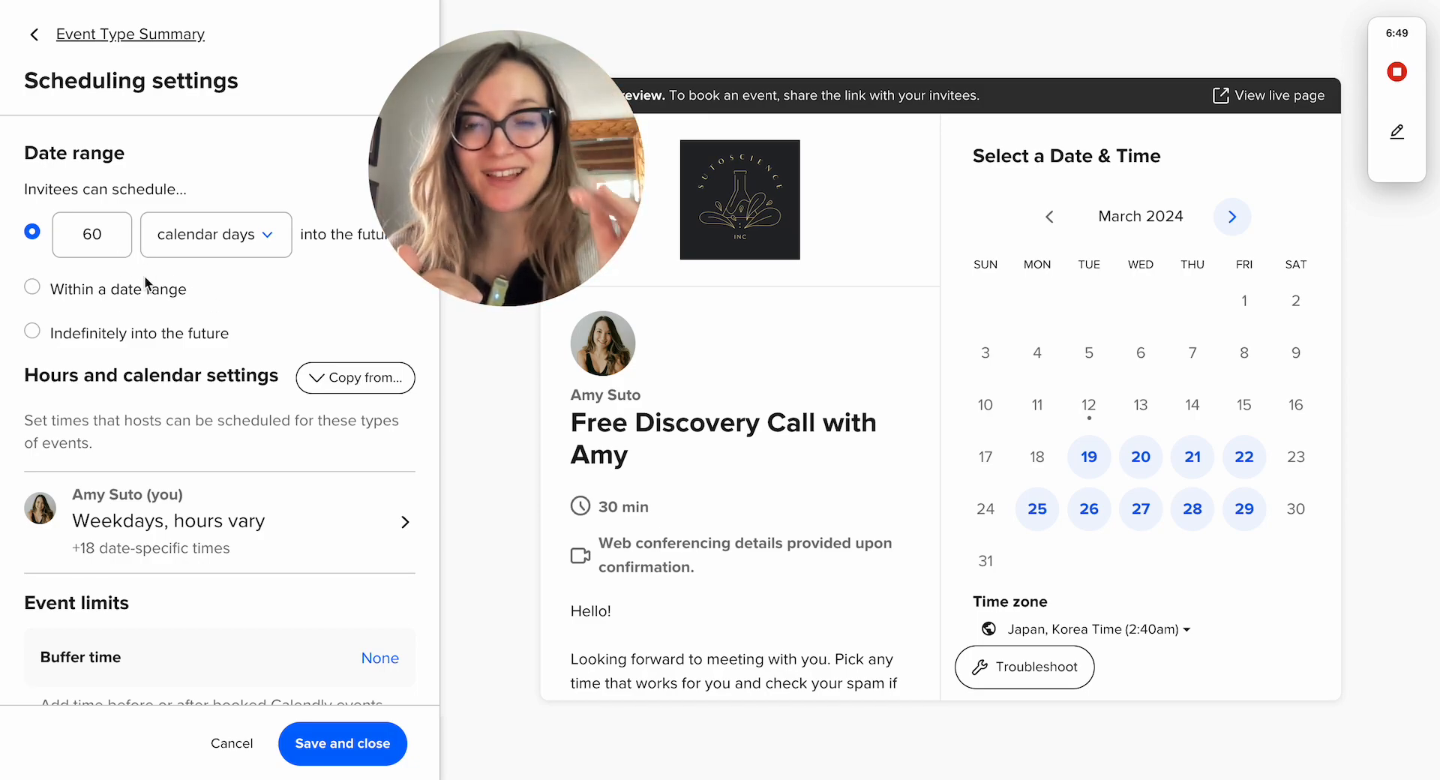
# Examine the host's availability under the hours and calendar settings.
pyautogui.scroll(-1, 146, 282)
pyautogui.scroll(-1, 146, 283)
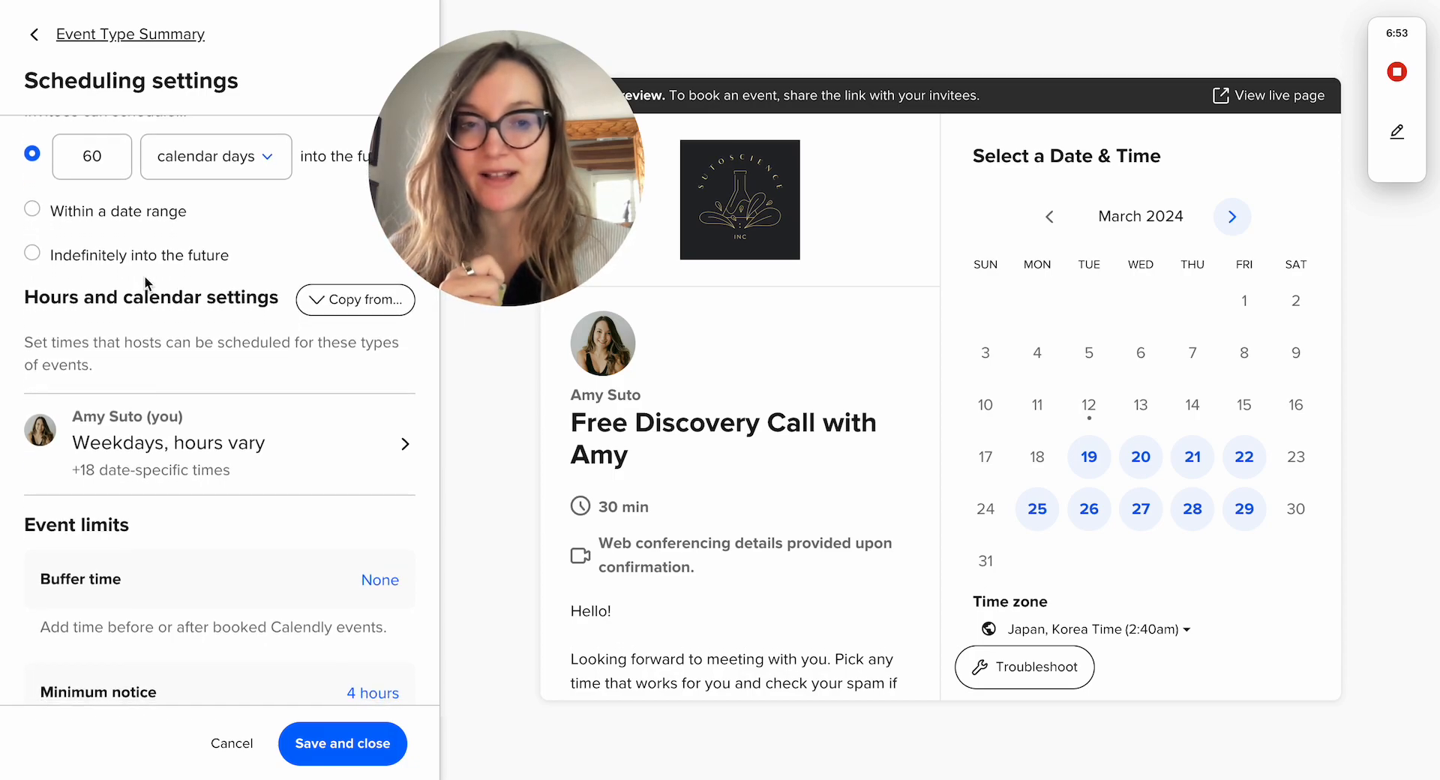
pyautogui.scroll(-1, 144, 276)
pyautogui.scroll(-1, 159, 267)
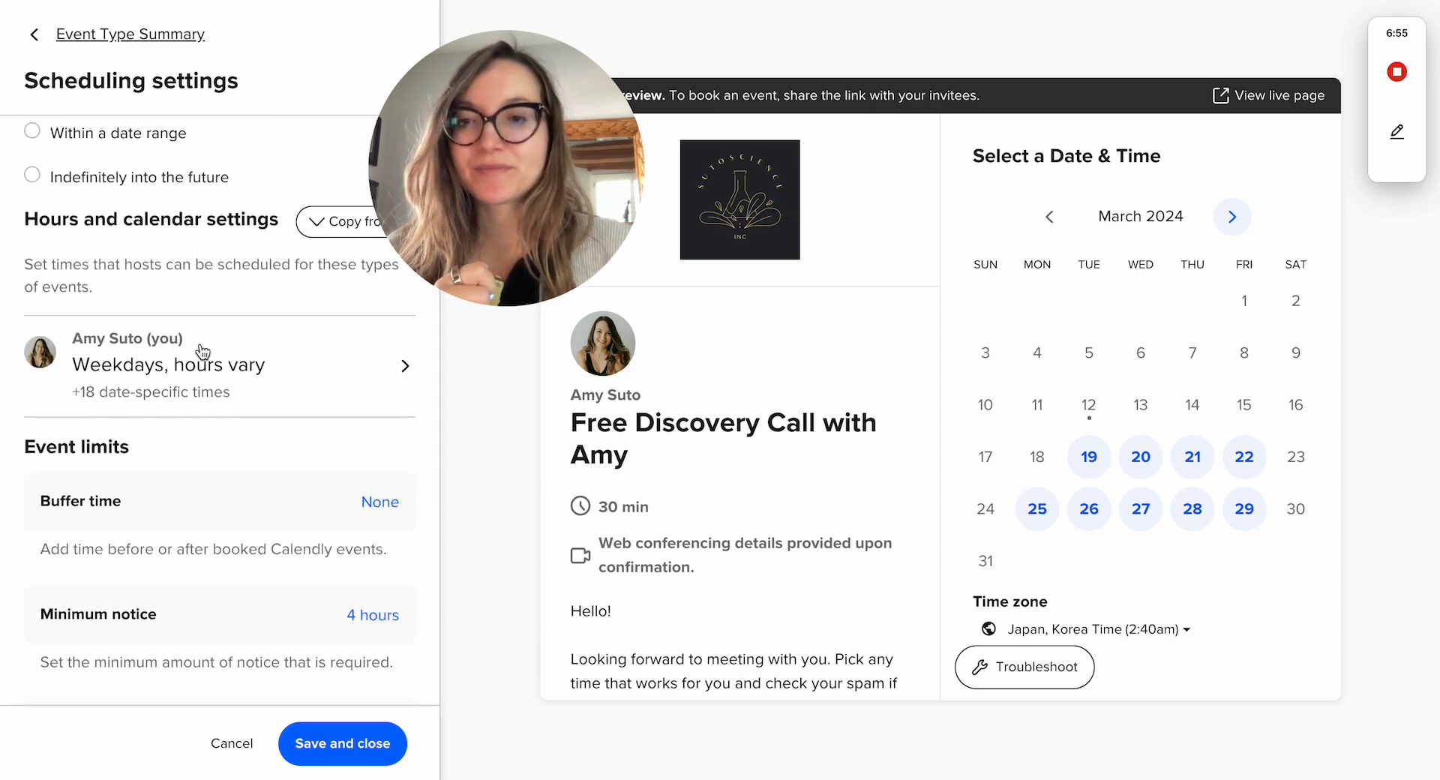
pyautogui.scroll(-1, 108, 448)
pyautogui.scroll(2, 108, 448)
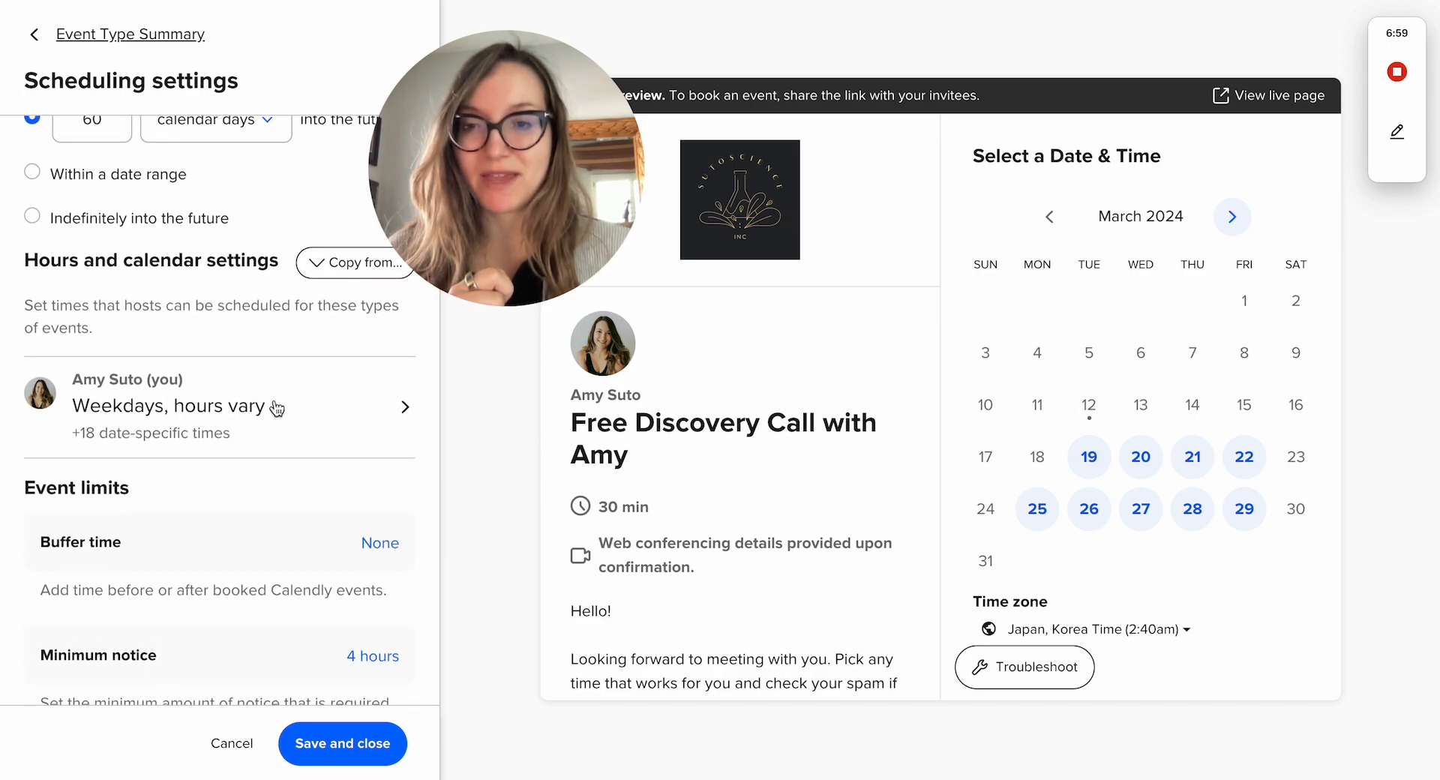
# Examine the event limits for buffer time, minimum notice and daily limit in the scheduling settings.
pyautogui.scroll(-6, 173, 413)
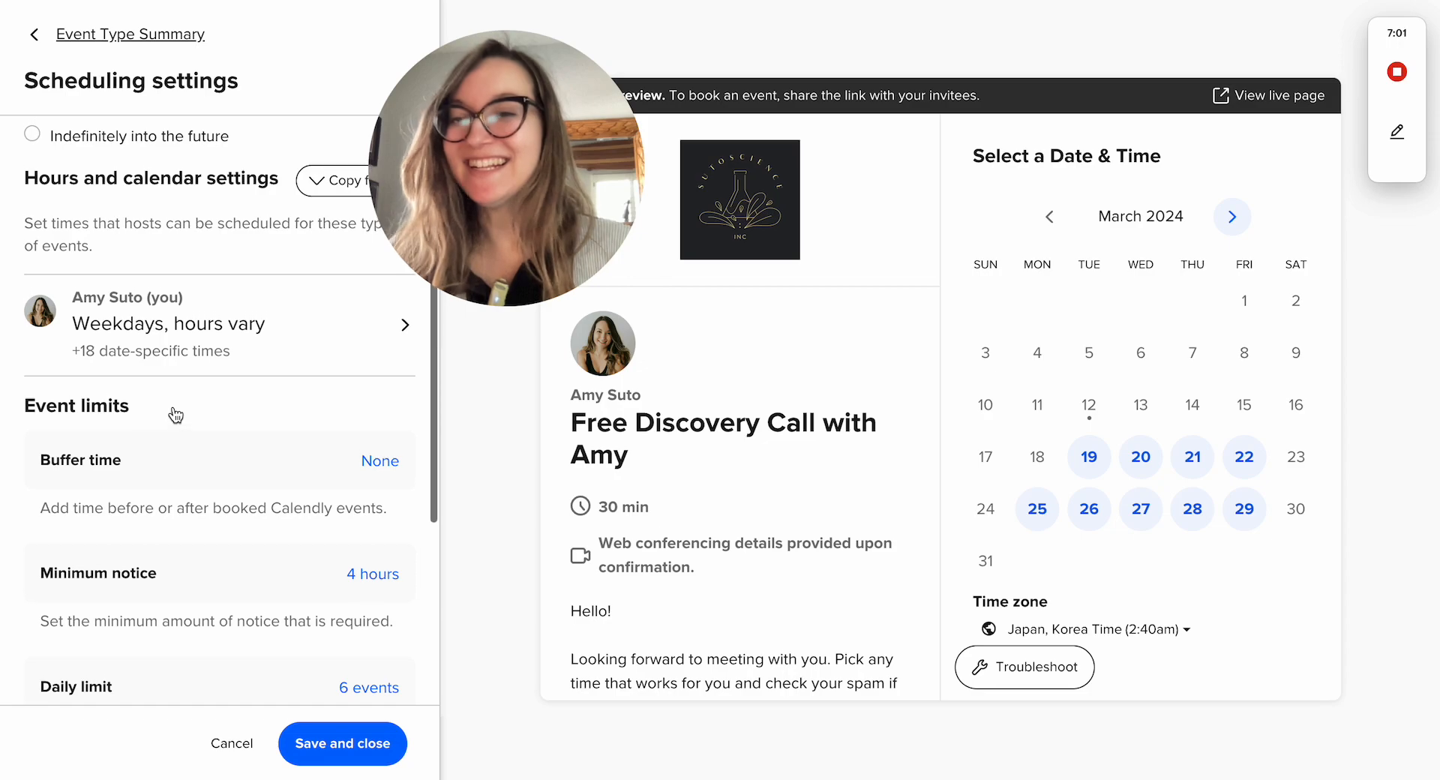
pyautogui.scroll(-3, 225, 330)
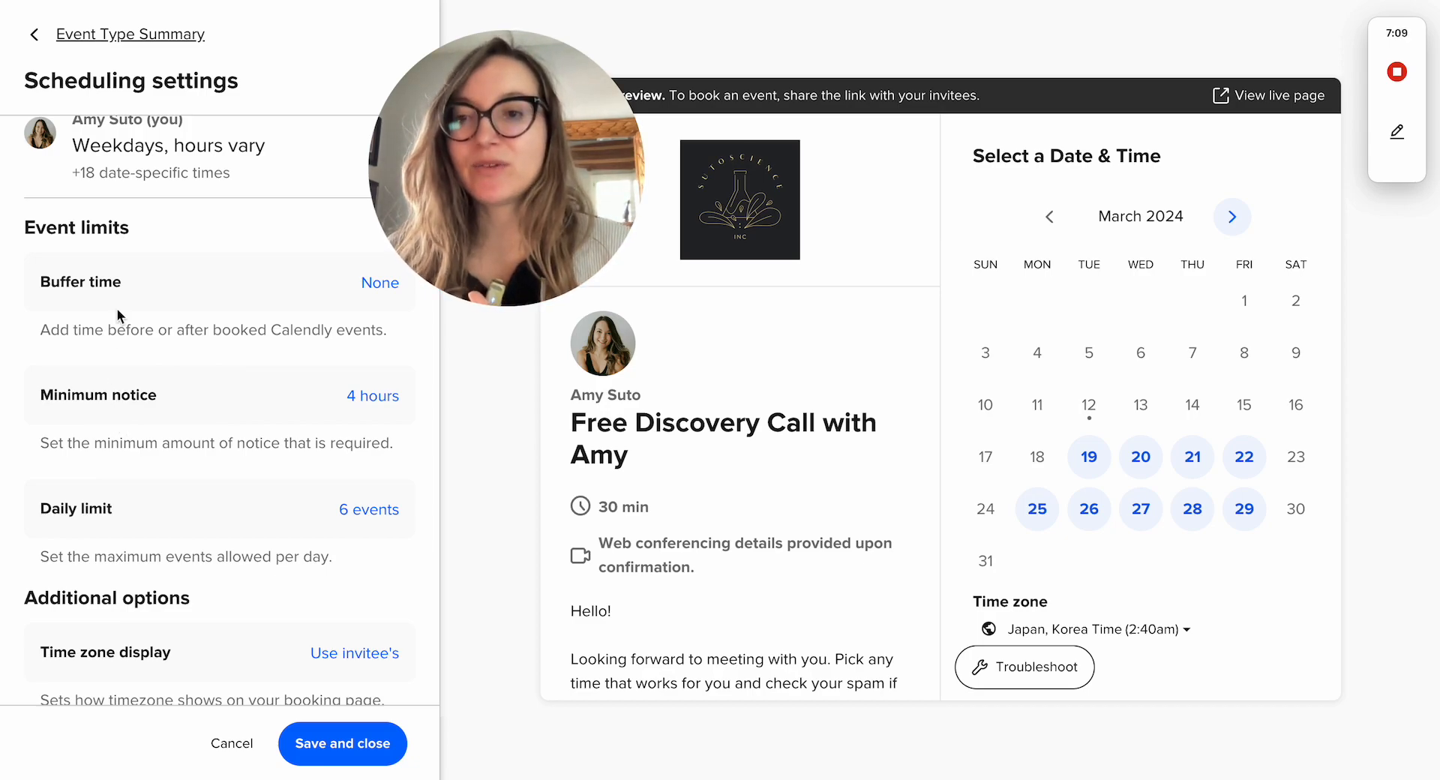
pyautogui.scroll(1, 118, 319)
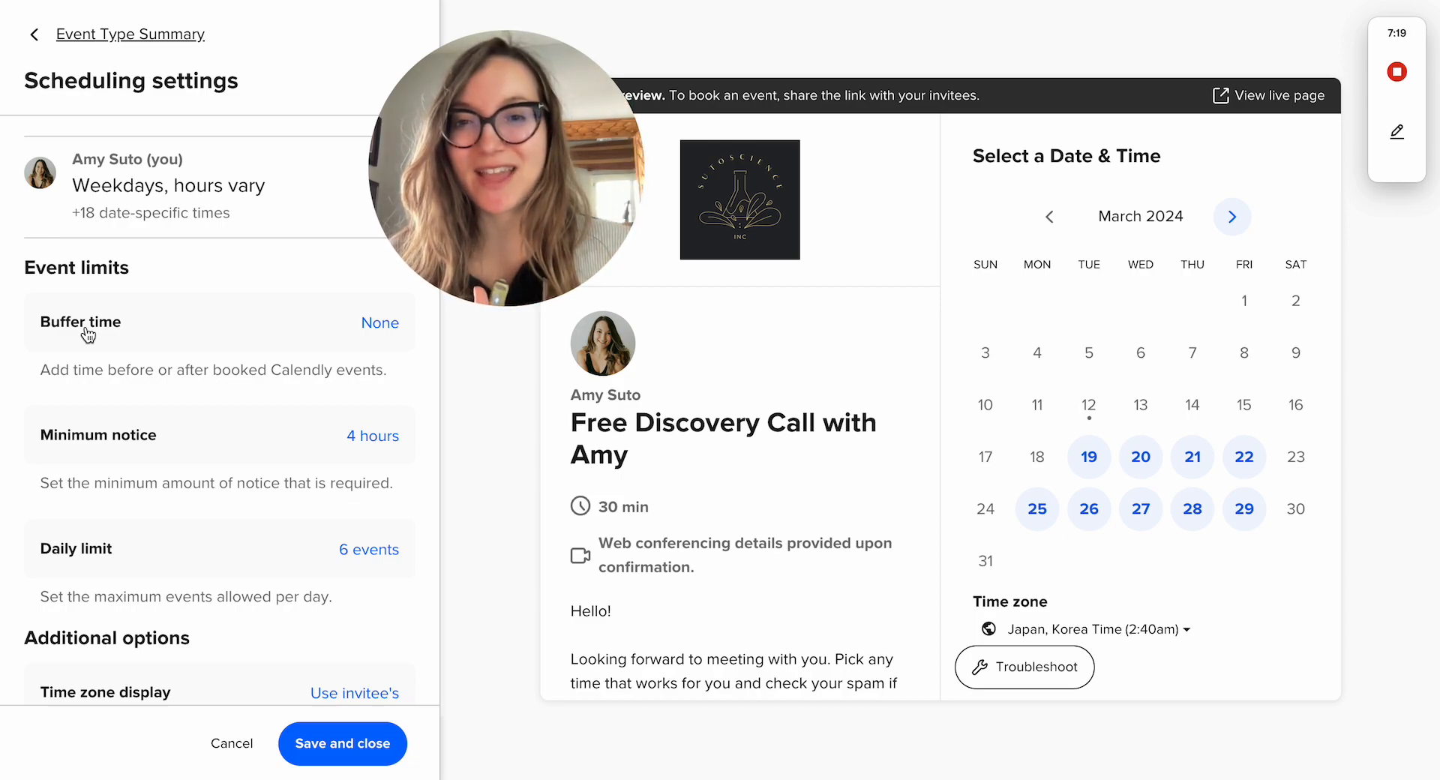
pyautogui.scroll(-1, 130, 336)
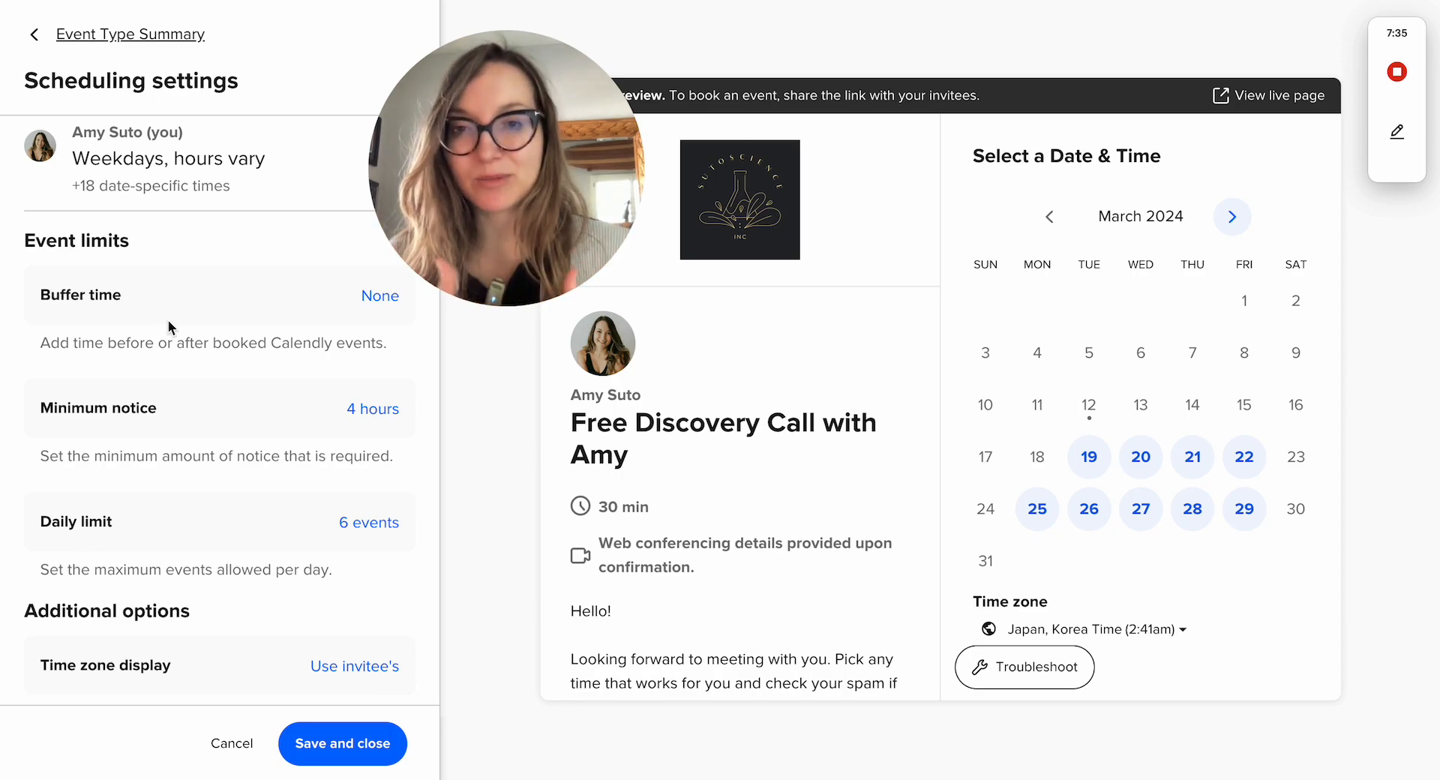
pyautogui.scroll(-1, 168, 327)
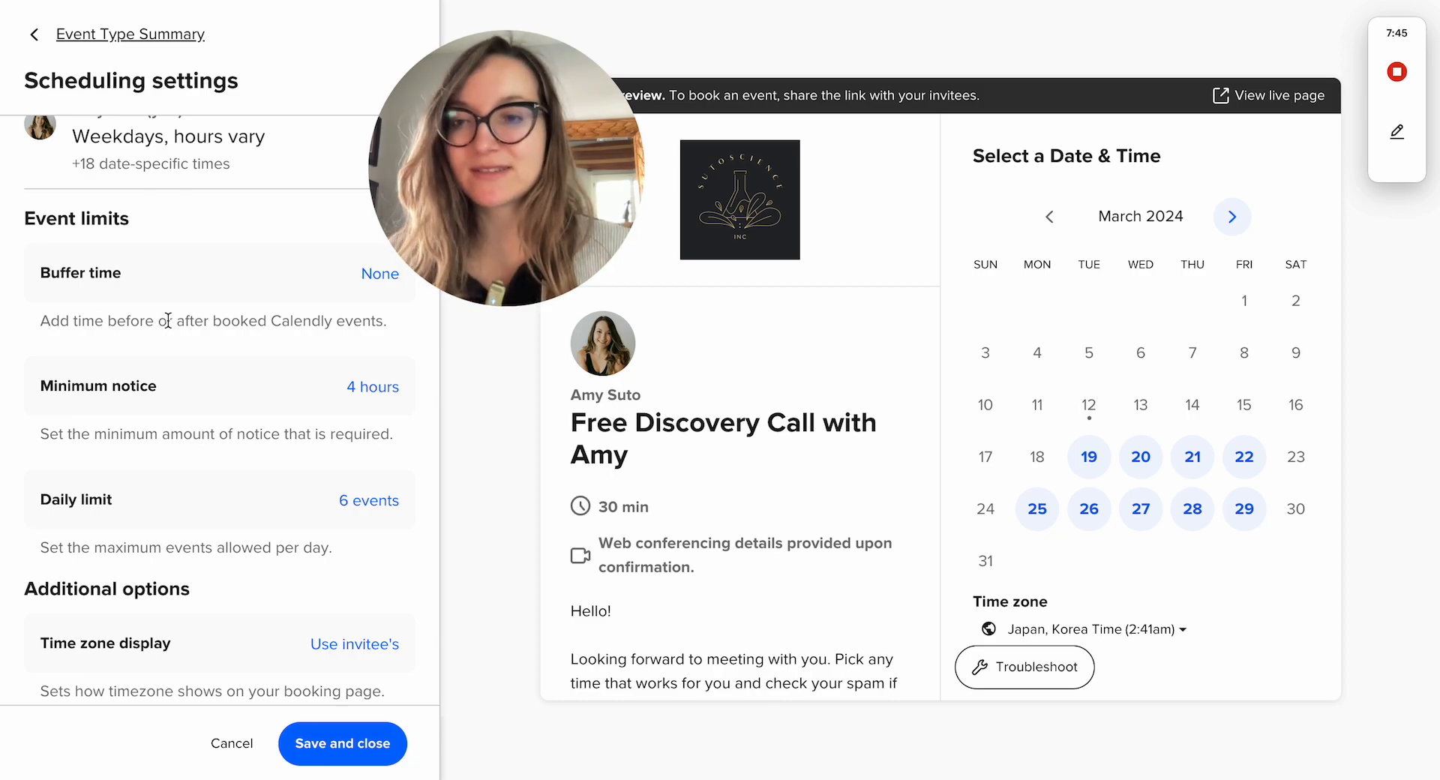
# Review the event limits, time zone display and start time increments in the scheduling settings, and return to the event type summary.
pyautogui.scroll(-1, 167, 321)
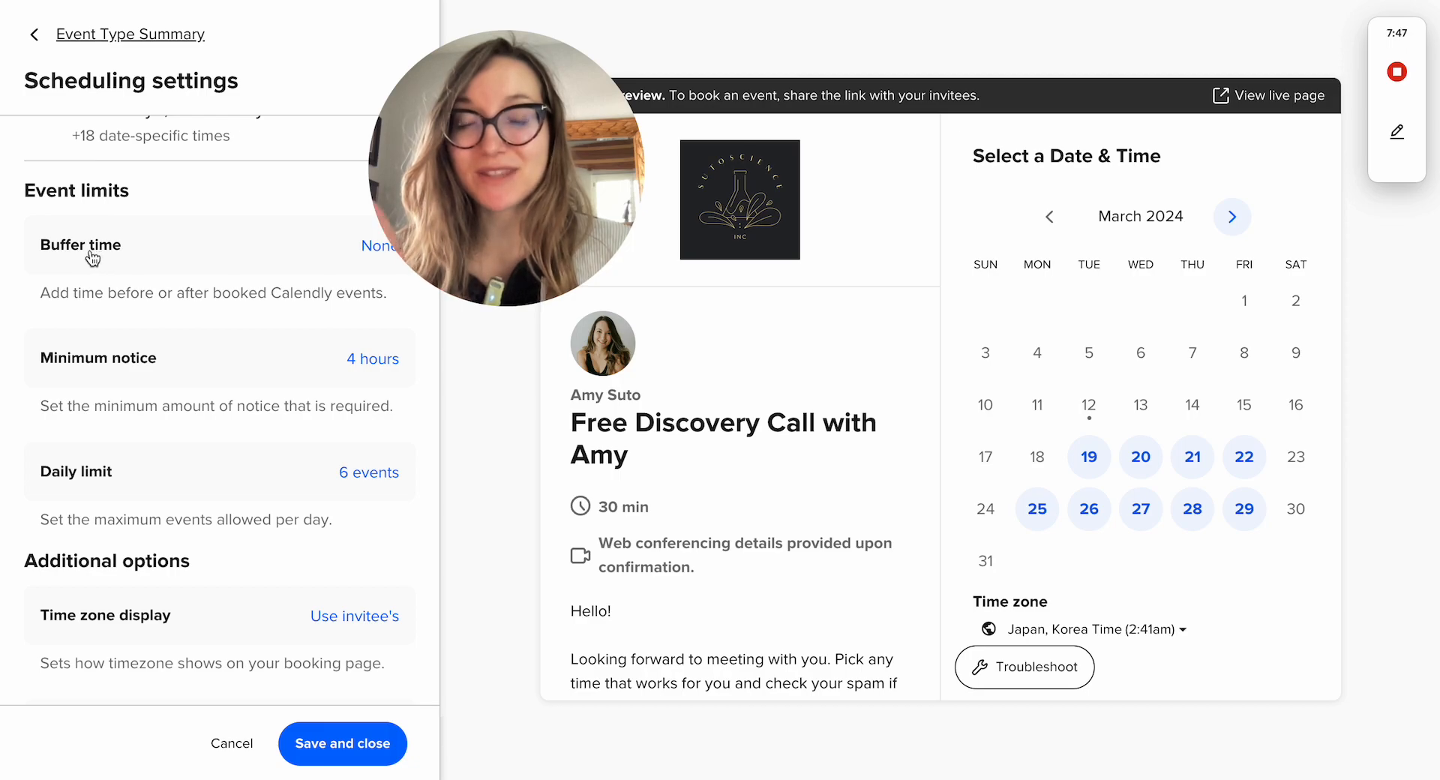
pyautogui.scroll(2, 93, 259)
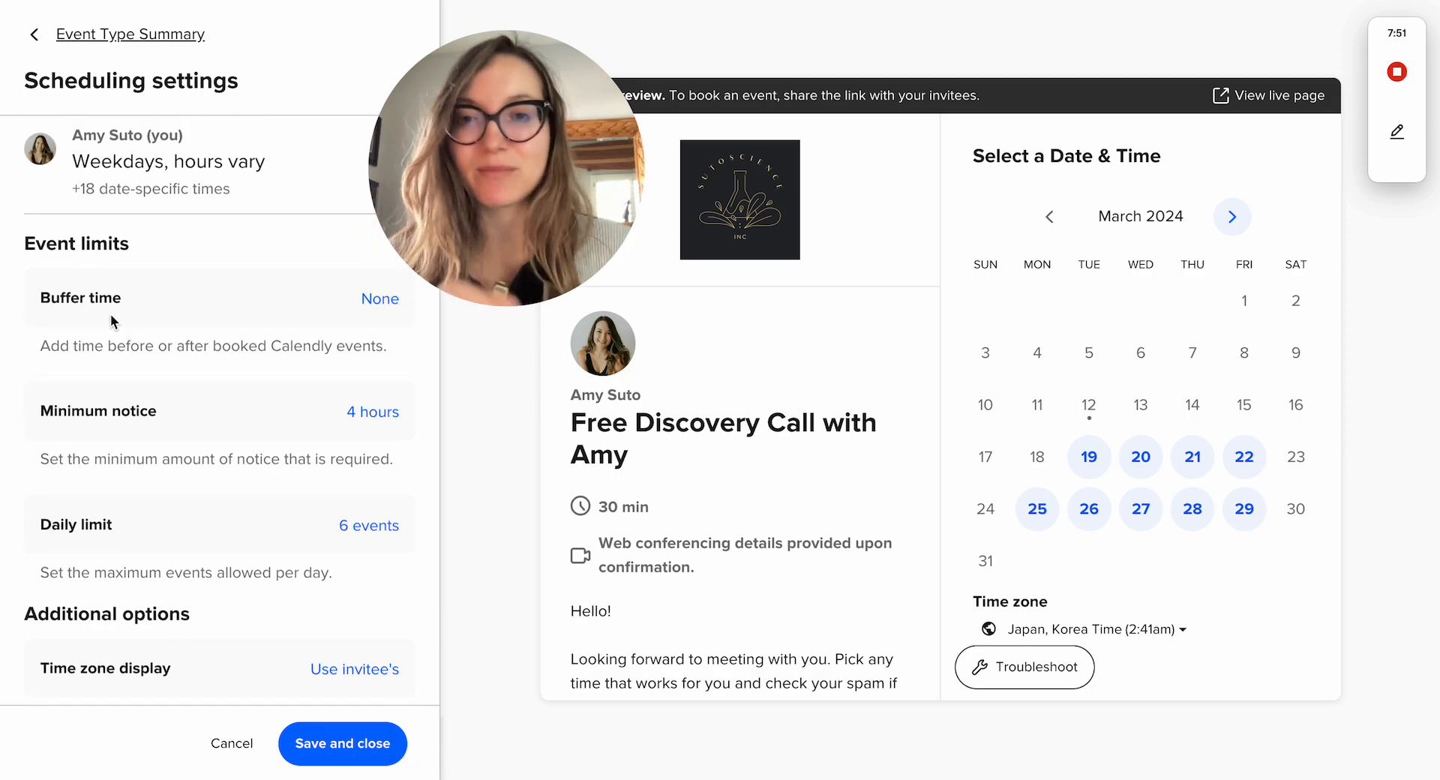
pyautogui.scroll(-4, 95, 321)
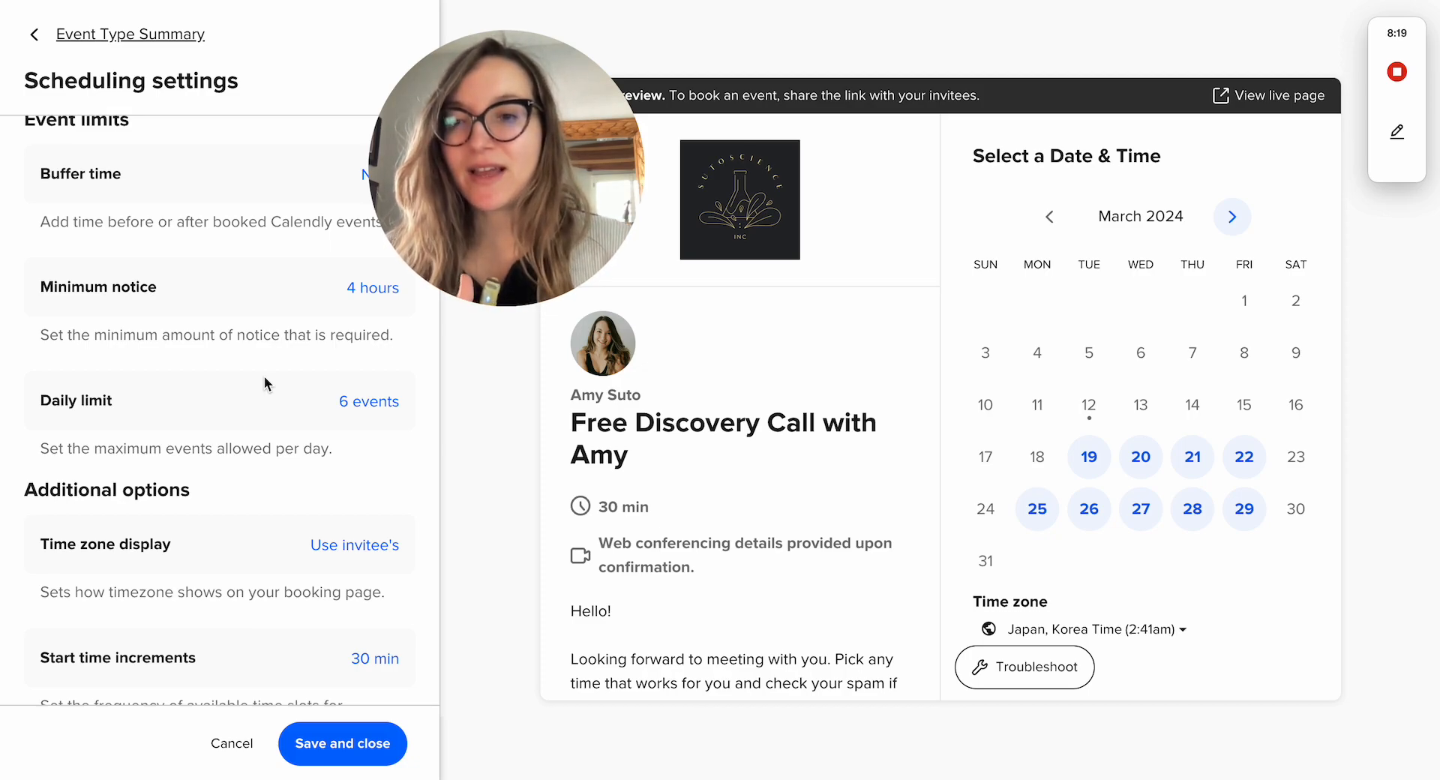
pyautogui.scroll(-1, 264, 376)
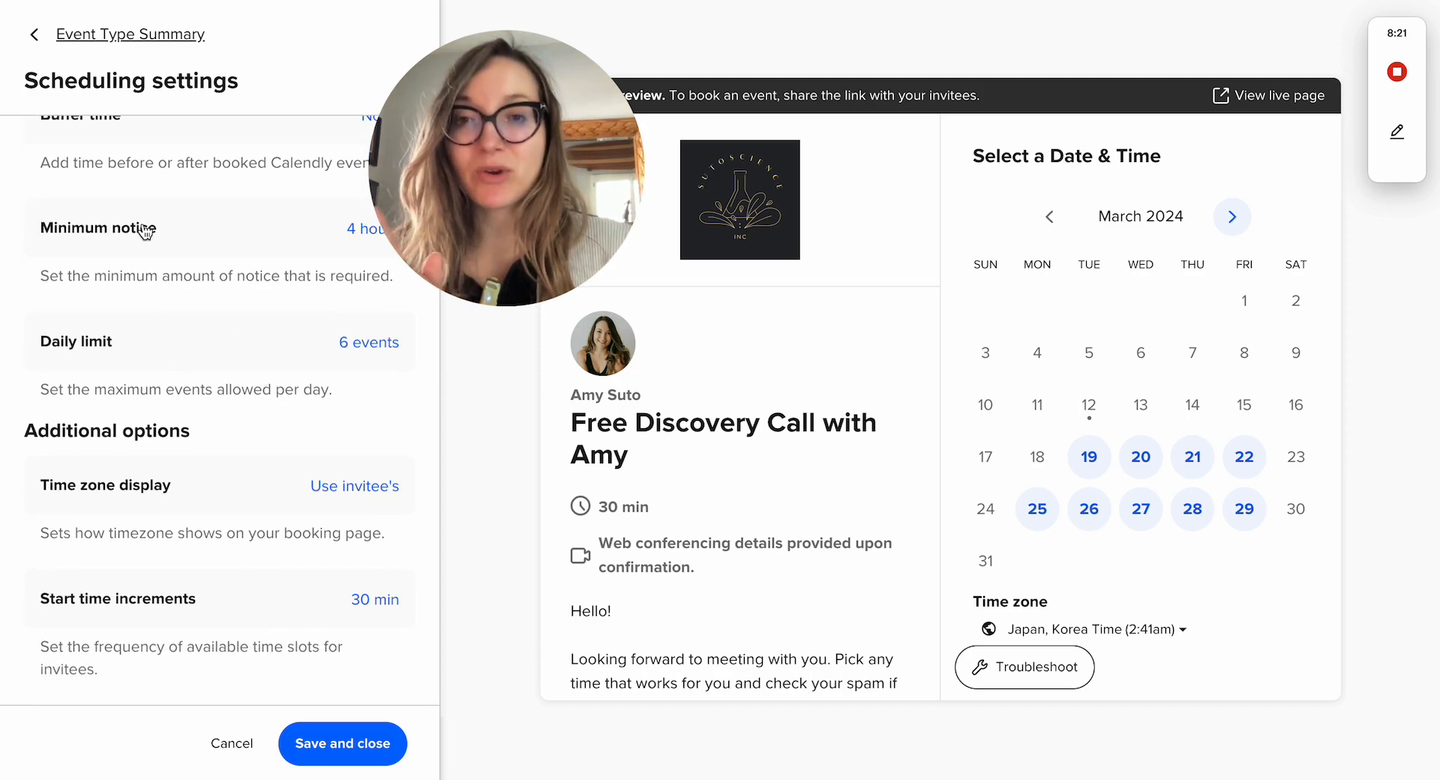
pyautogui.scroll(1, 136, 240)
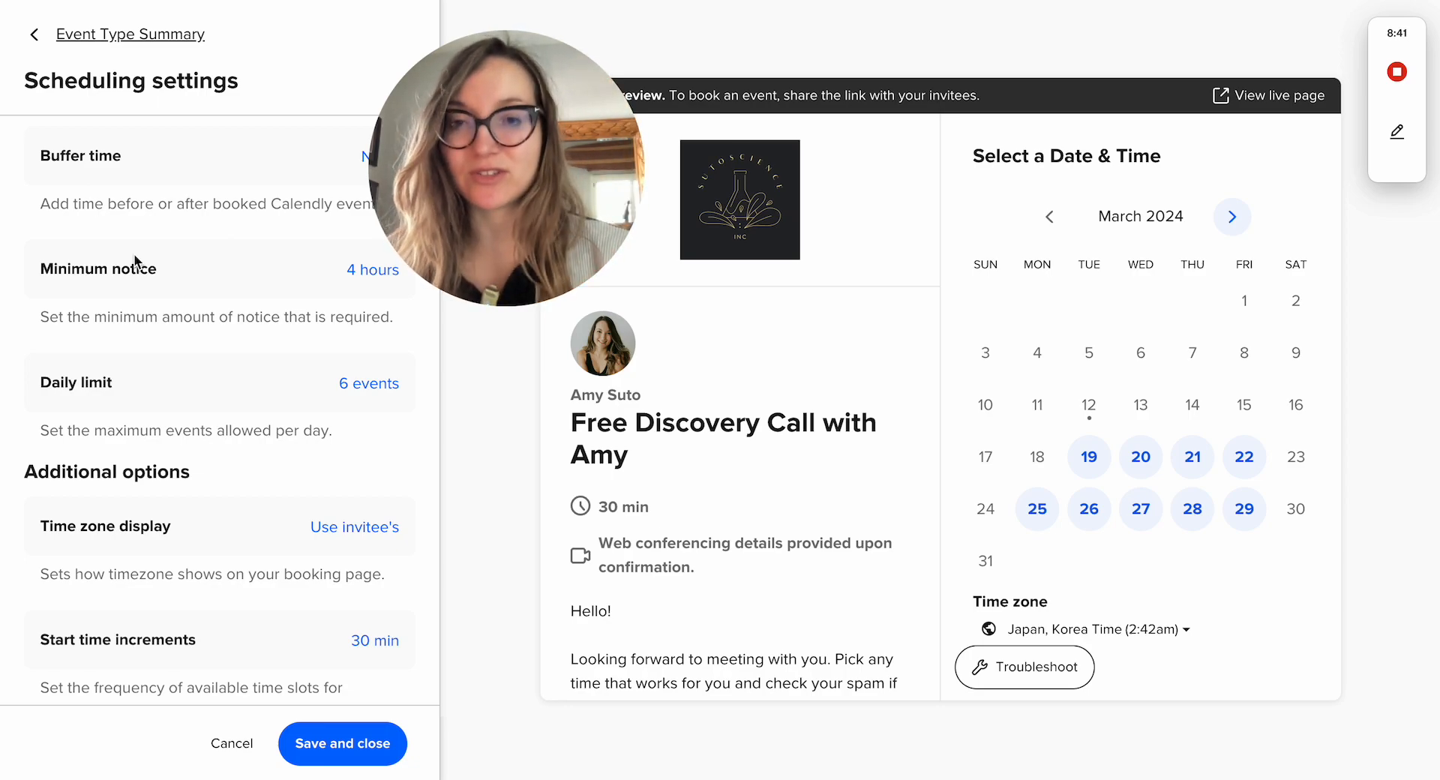
pyautogui.scroll(-2, 135, 261)
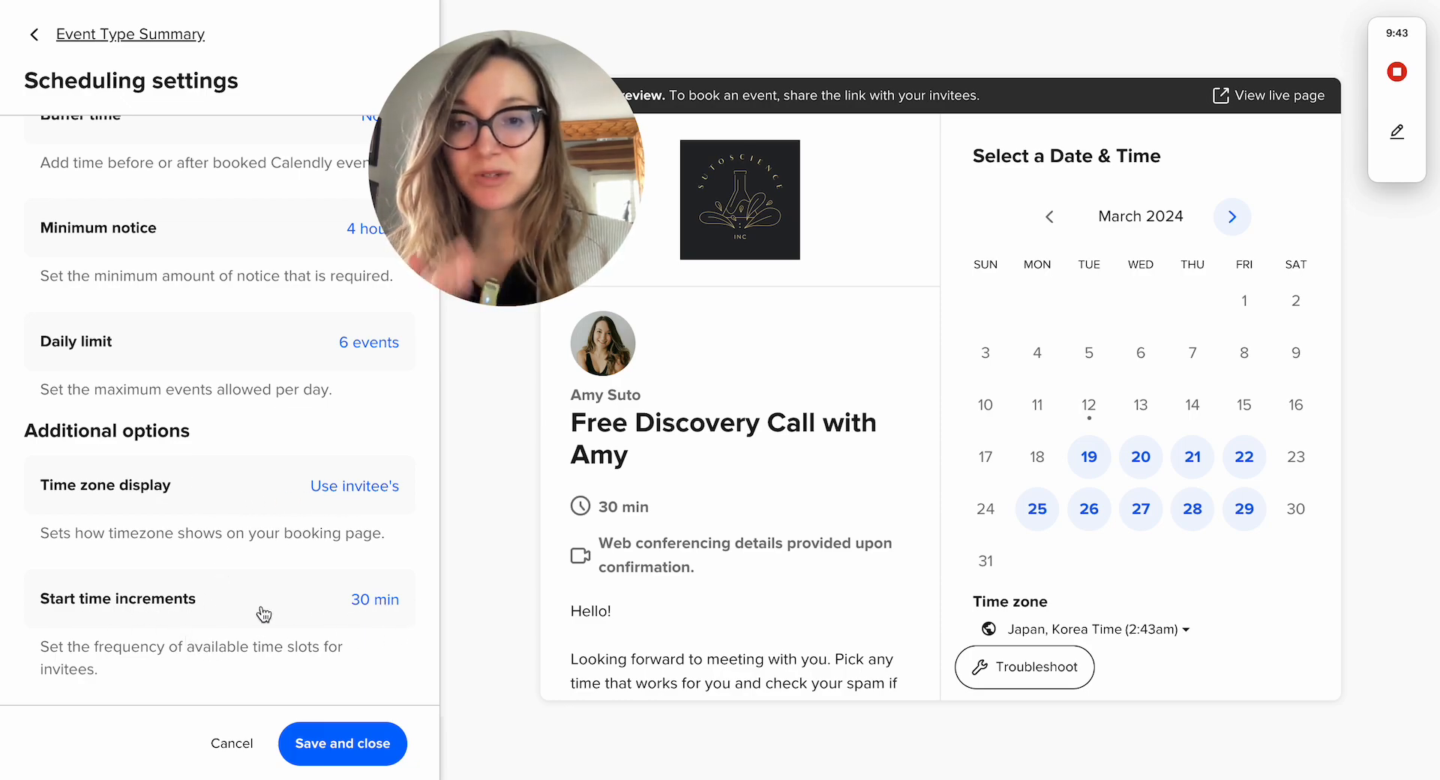
pyautogui.scroll(7, 263, 614)
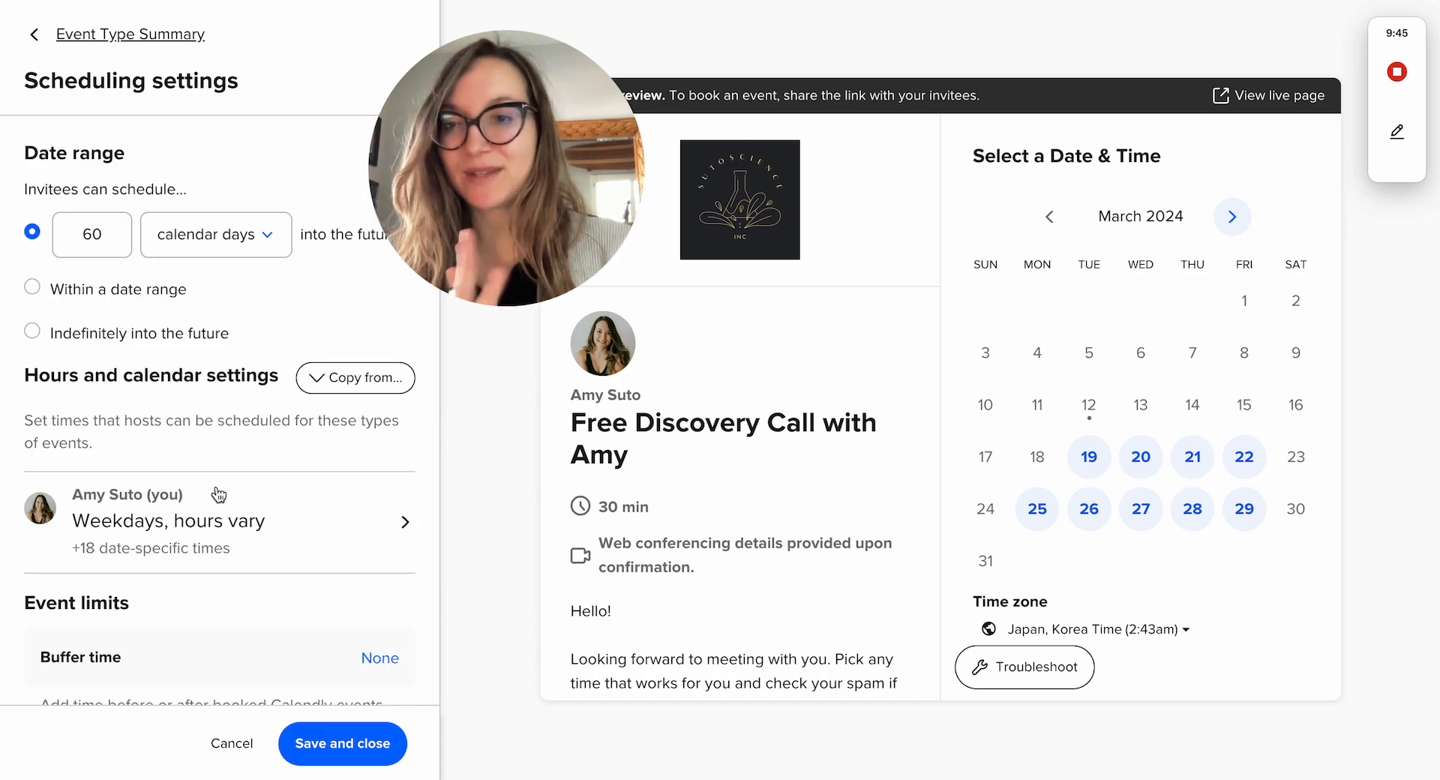
pyautogui.click(33, 45)
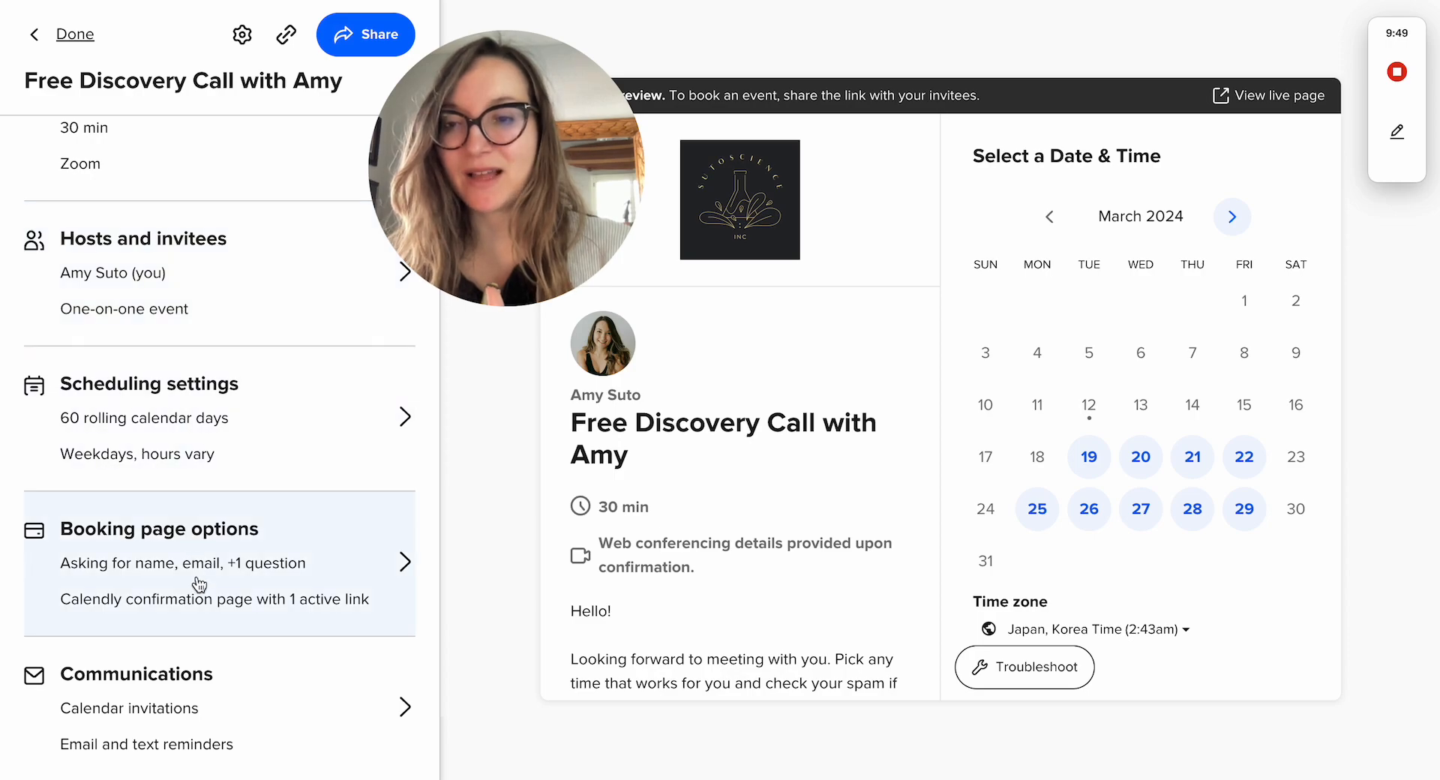
# Open the Free Discovery Call's booking page options and examine the event link and the invitee questions on the booking form.
pyautogui.click(236, 583)
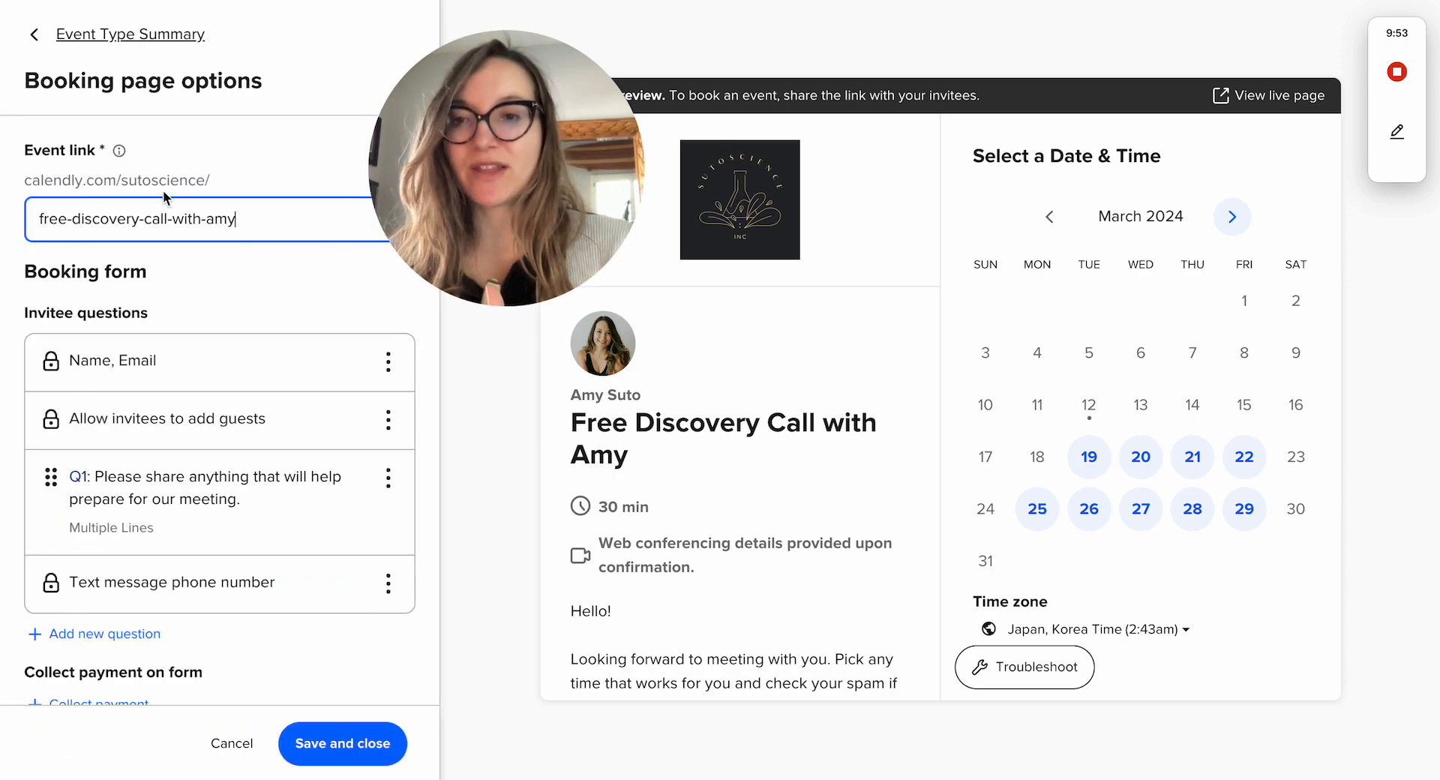
pyautogui.scroll(-2, 149, 239)
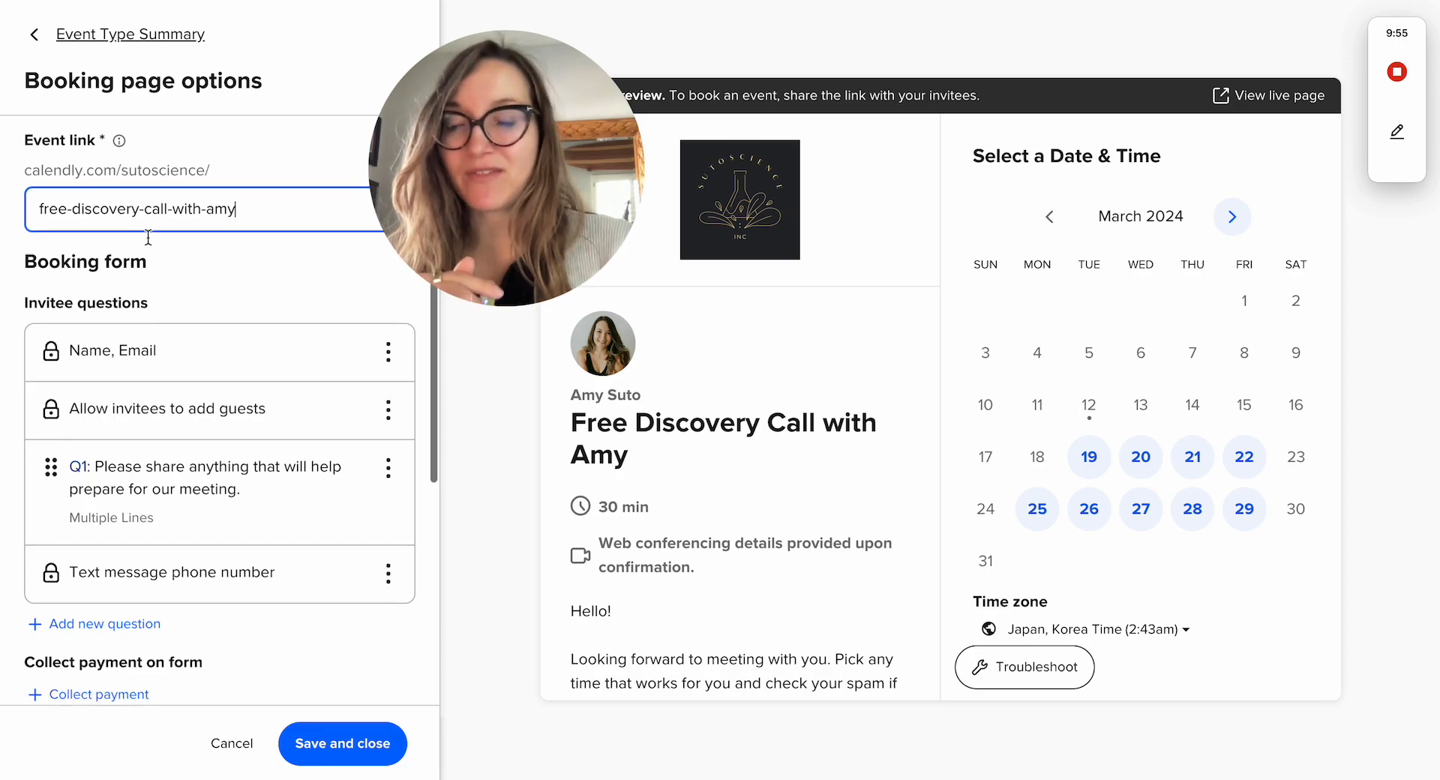
pyautogui.scroll(-2, 148, 237)
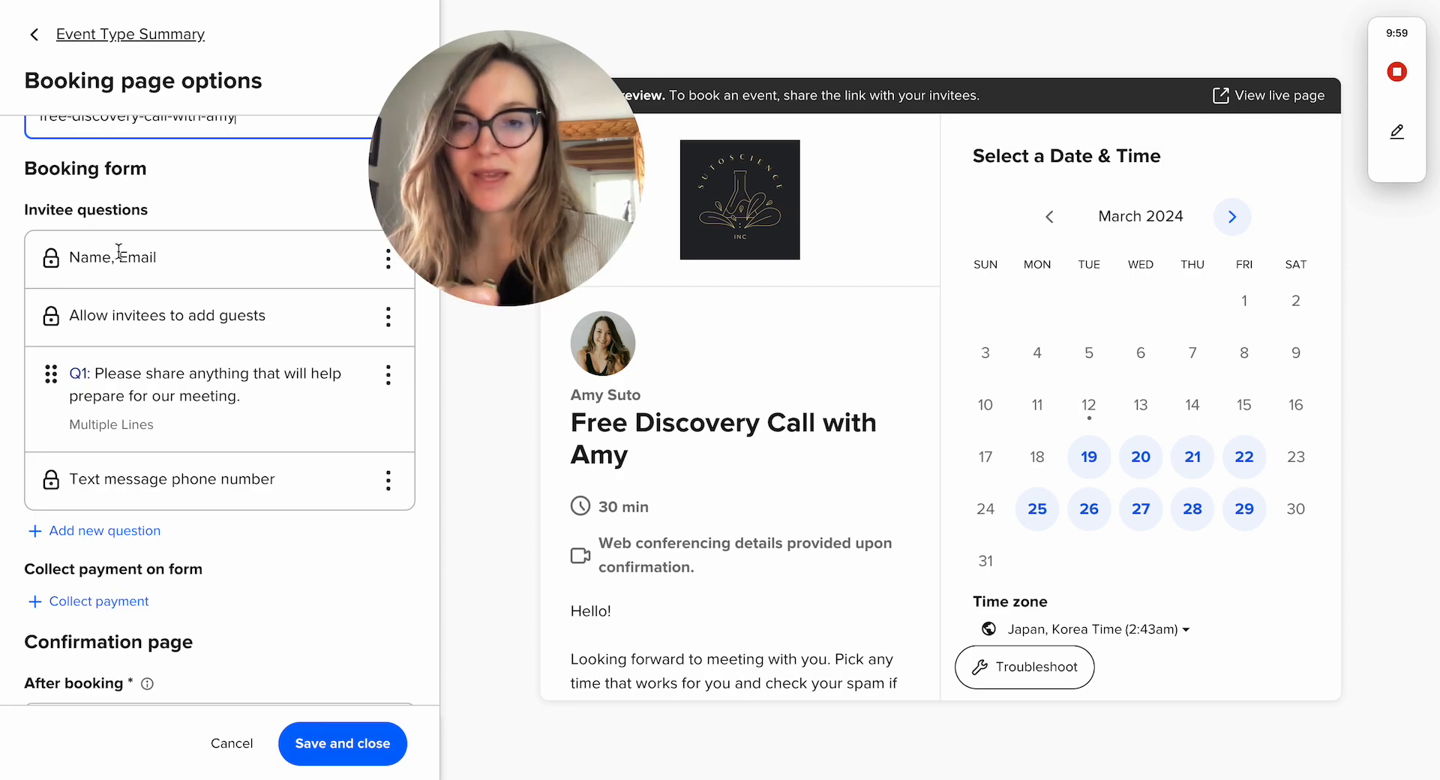
pyautogui.scroll(-2, 75, 316)
pyautogui.scroll(-1, 76, 315)
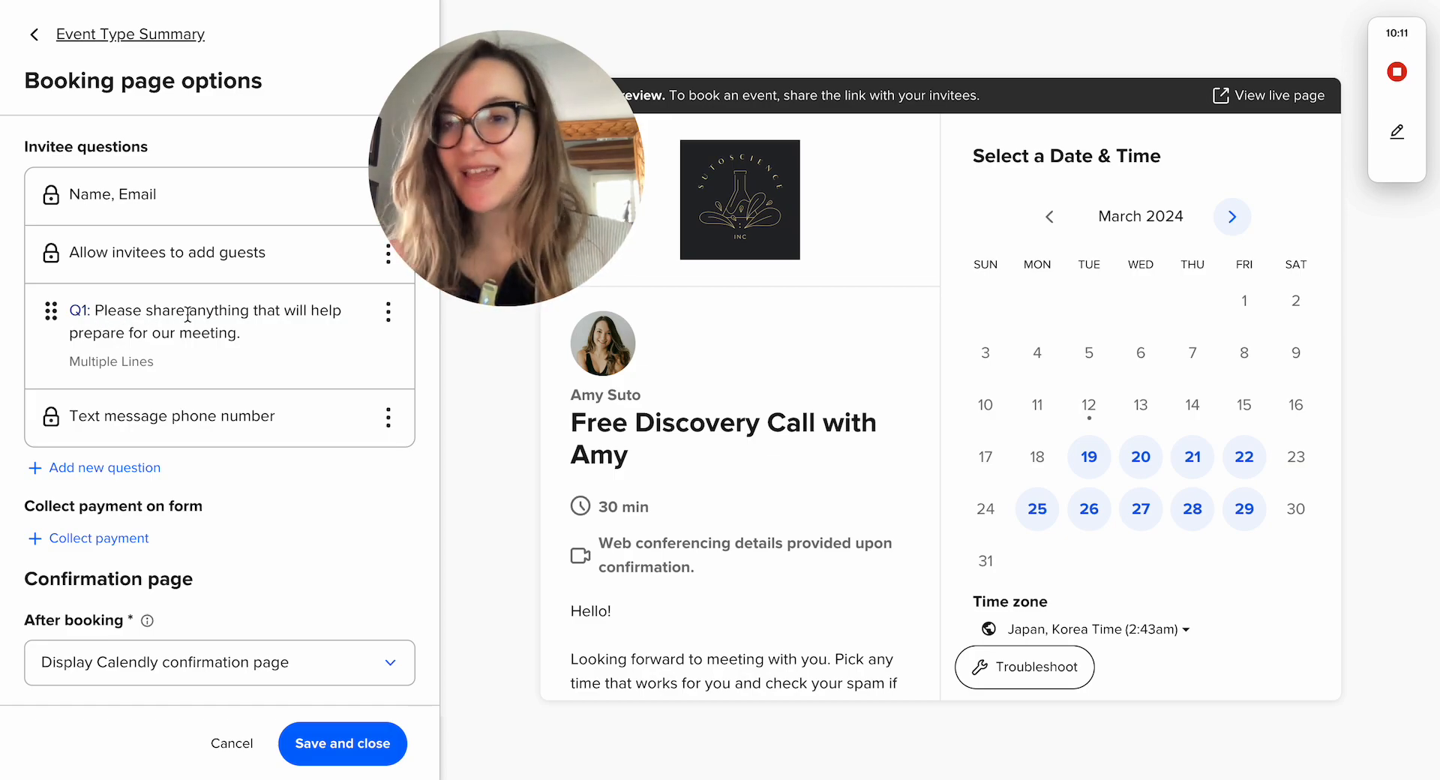
pyautogui.scroll(-1, 207, 299)
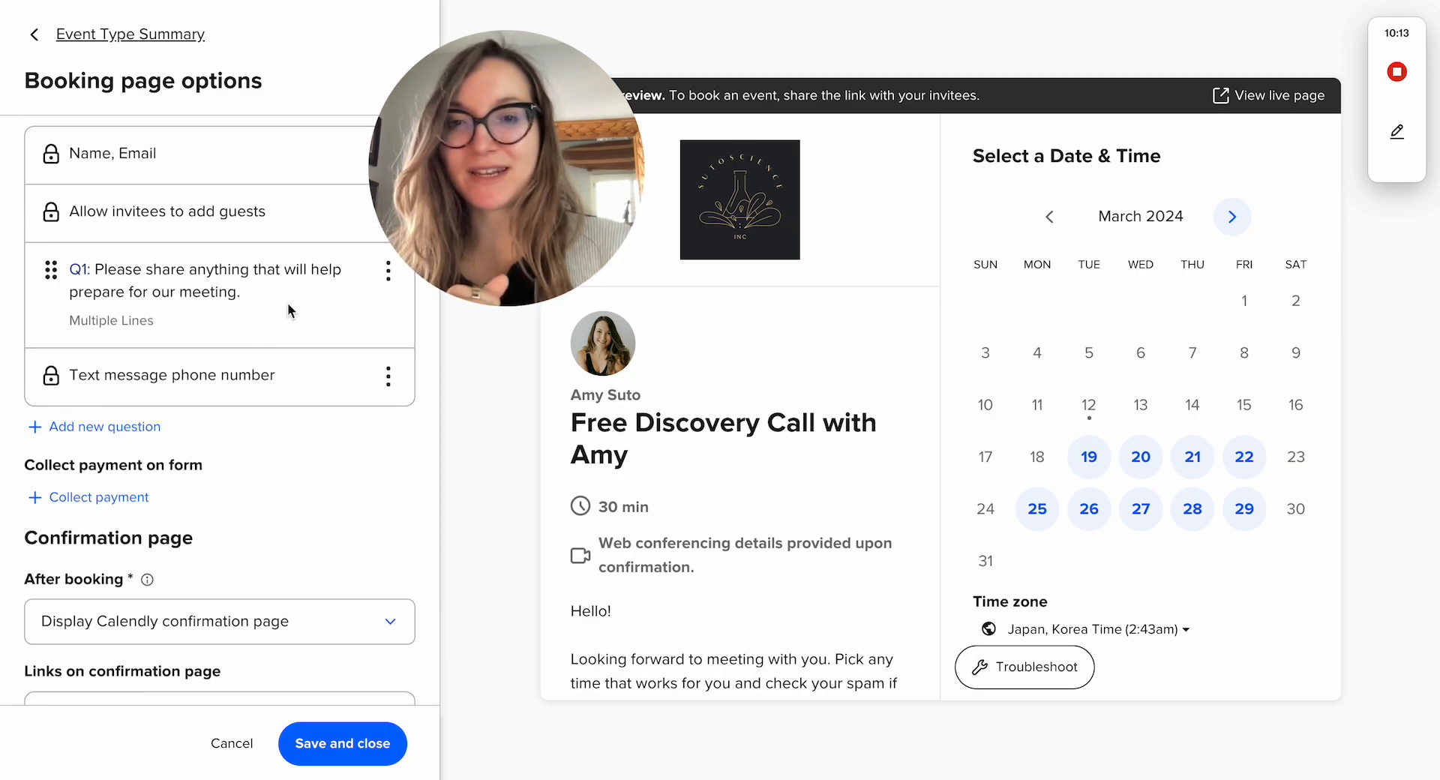
pyautogui.scroll(-2, 223, 300)
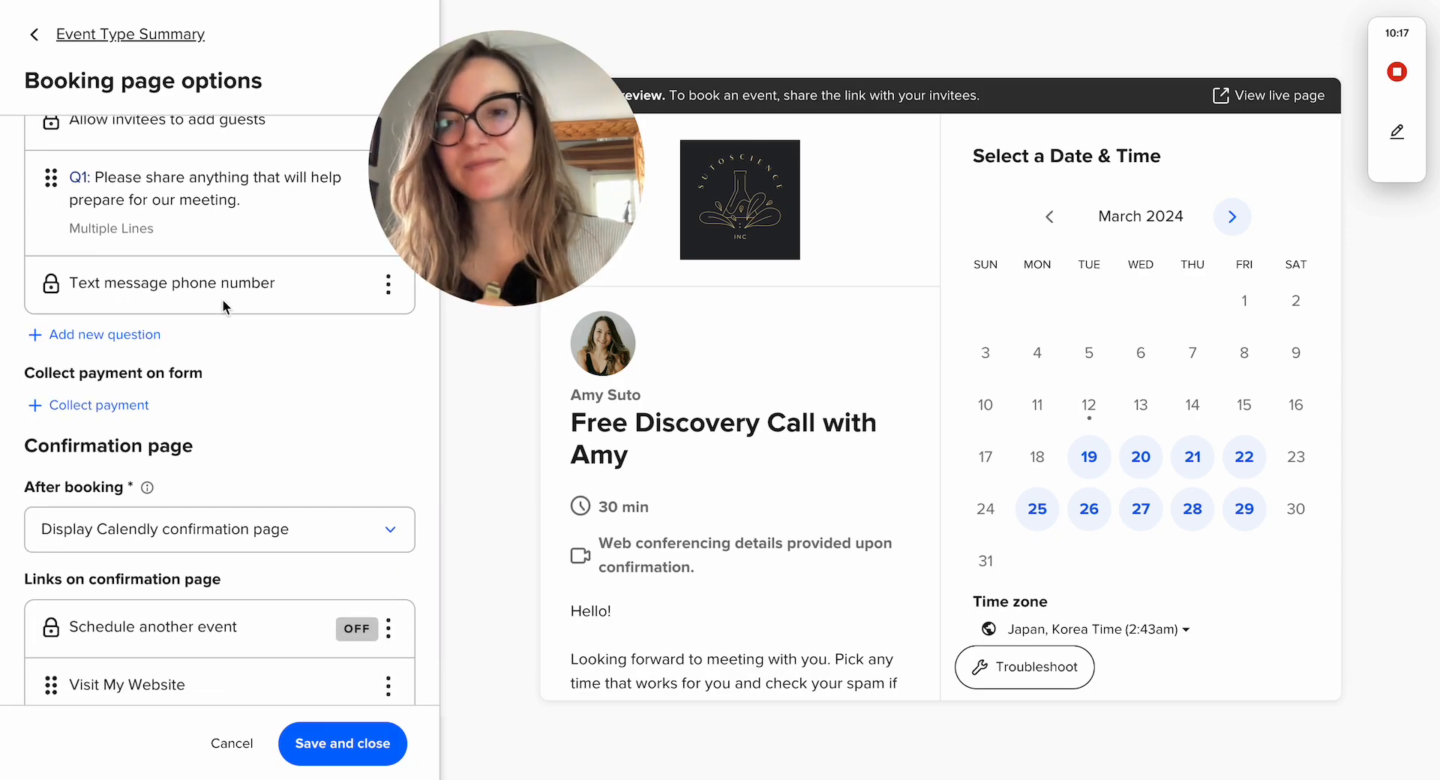
pyautogui.scroll(3, 223, 297)
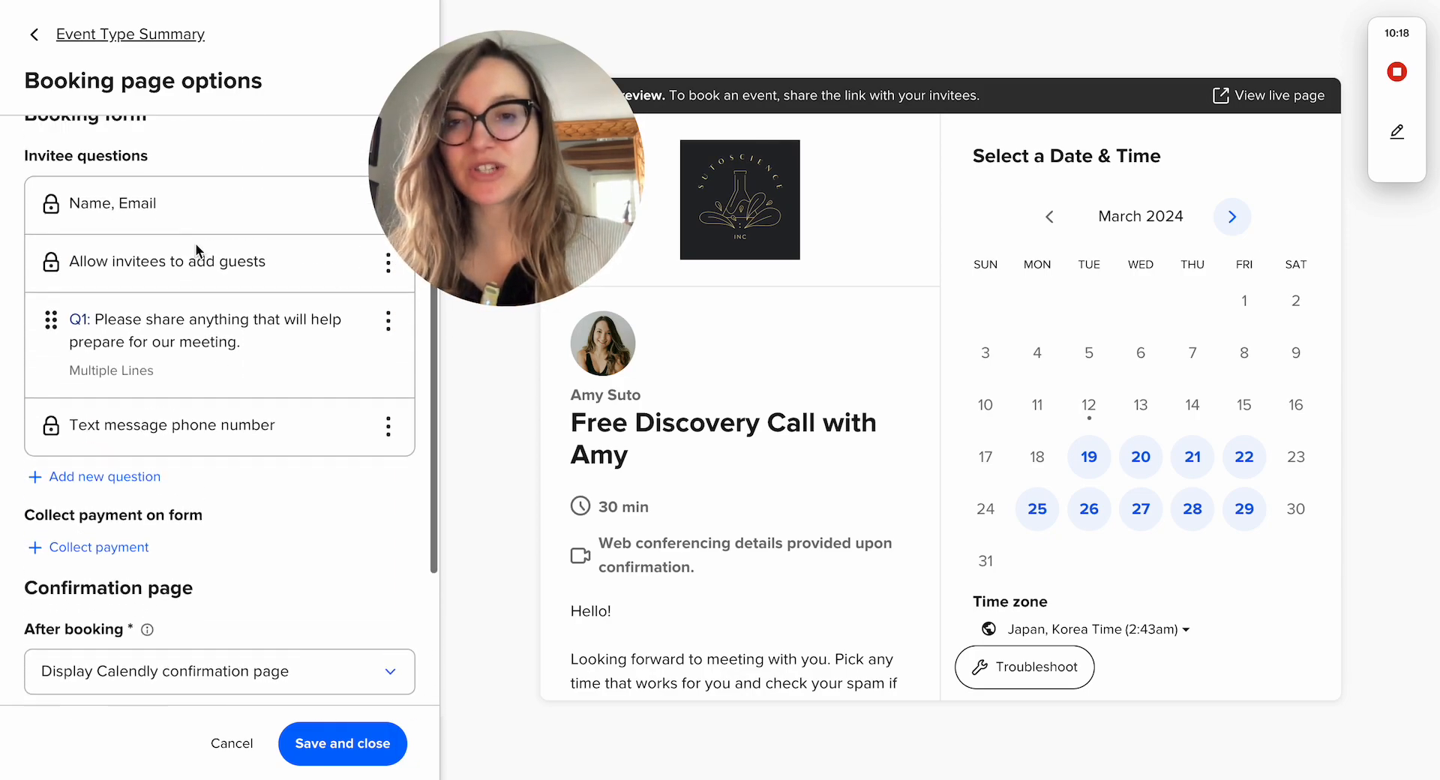
# Open the invitee question about sharing anything that will help prepare for the meeting, inspect its options, and close it without changes.
pyautogui.click(389, 321)
pyautogui.click(398, 327)
pyautogui.click(398, 328)
pyautogui.click(357, 362)
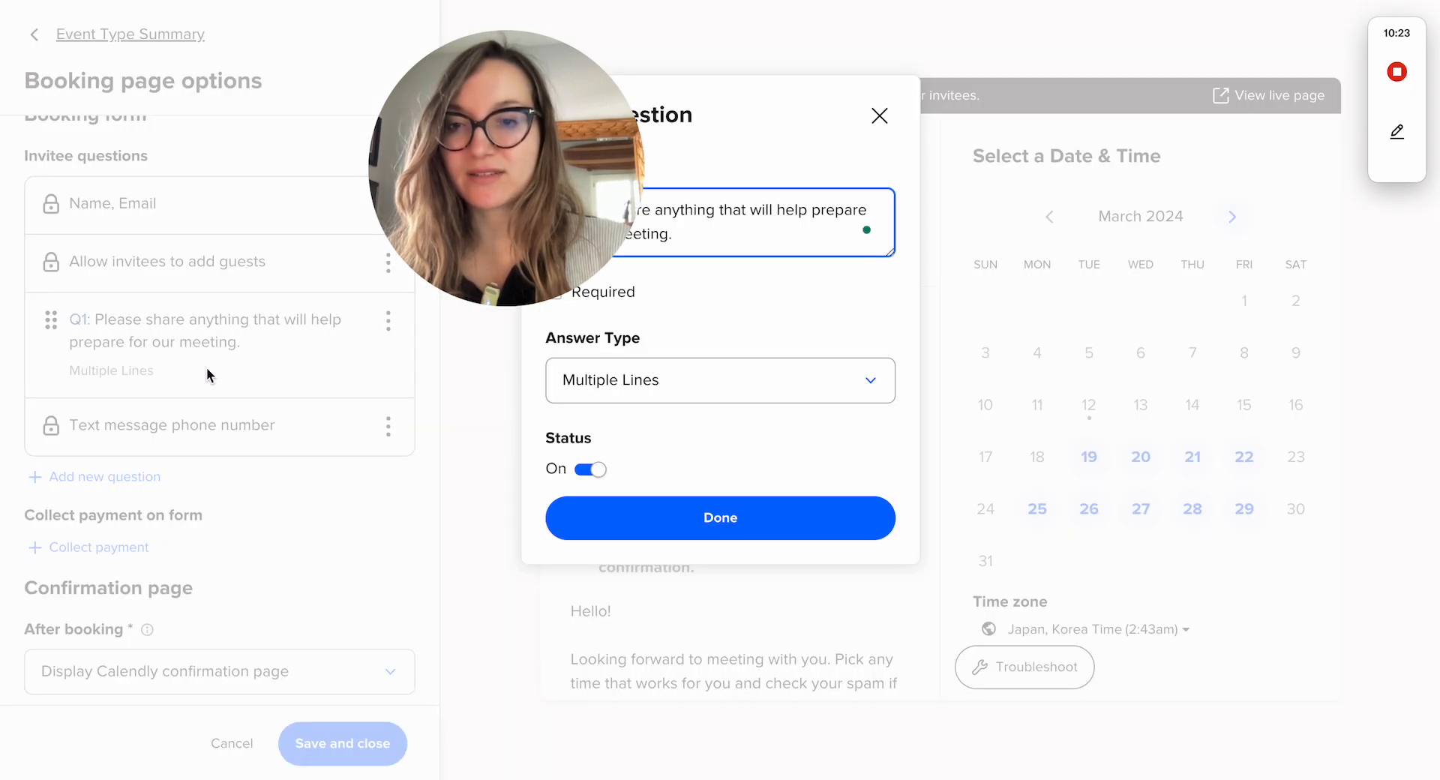
pyautogui.click(878, 115)
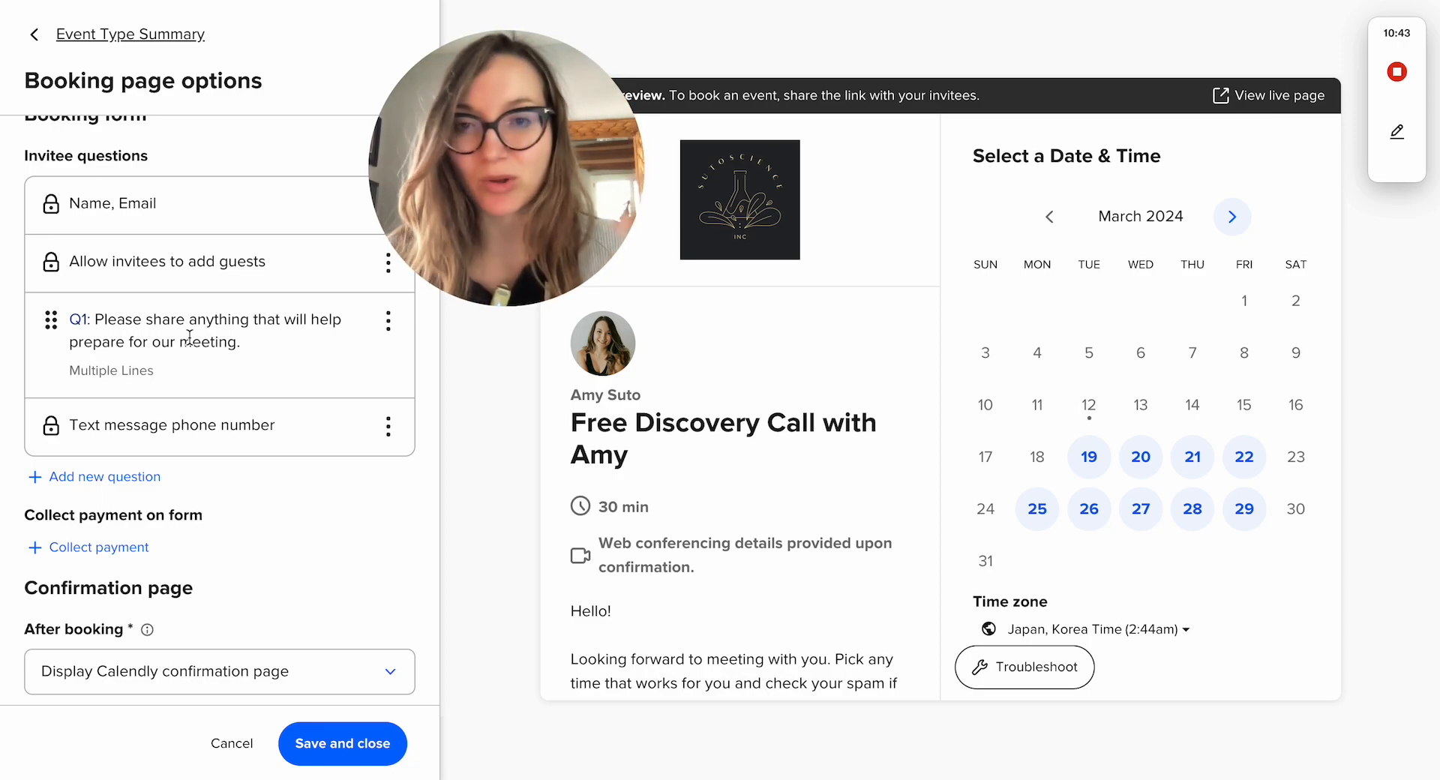
pyautogui.moveTo(242, 343); pyautogui.dragTo(91, 319)
pyautogui.click(234, 330)
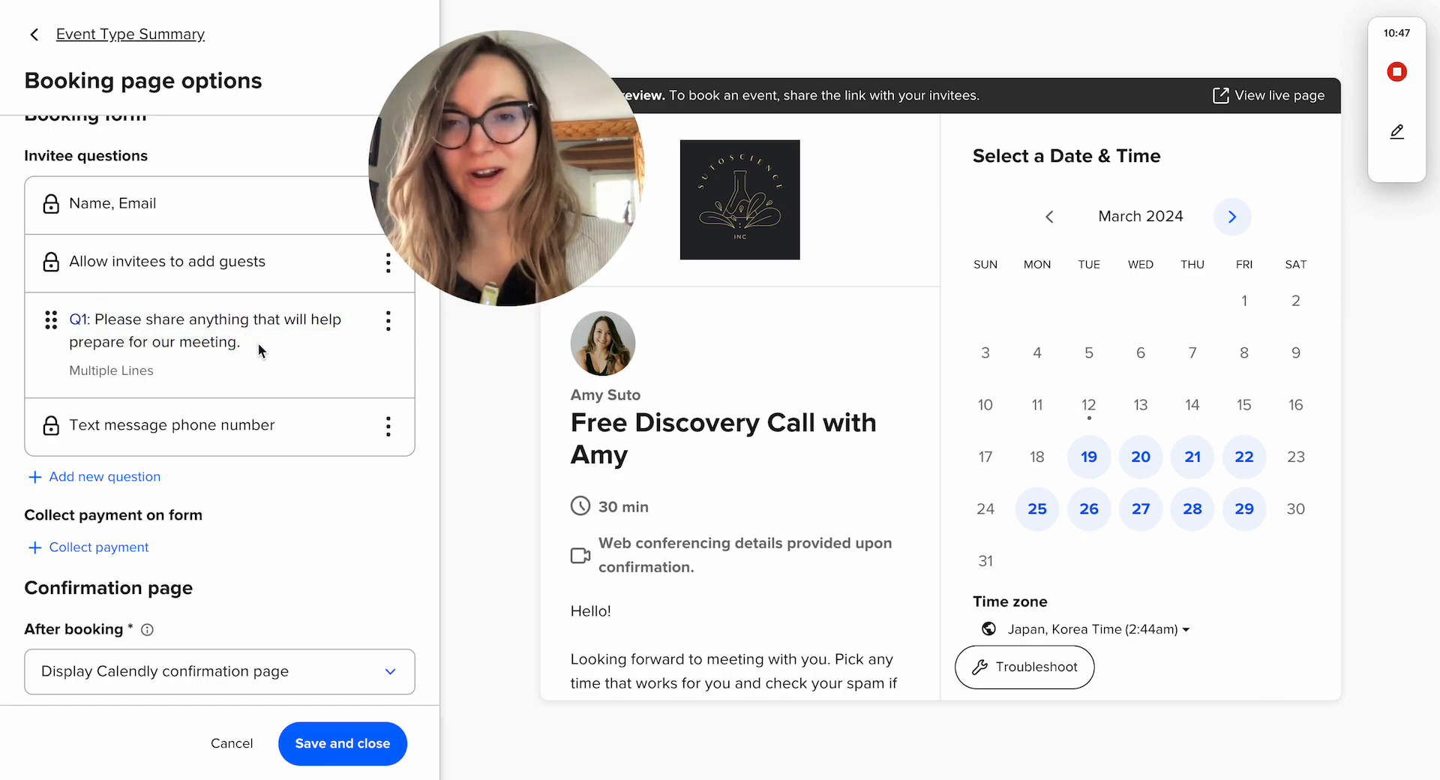
# Examine the payment collection, after-booking and confirmation page link options, and return to the event type summary.
pyautogui.scroll(-1, 258, 345)
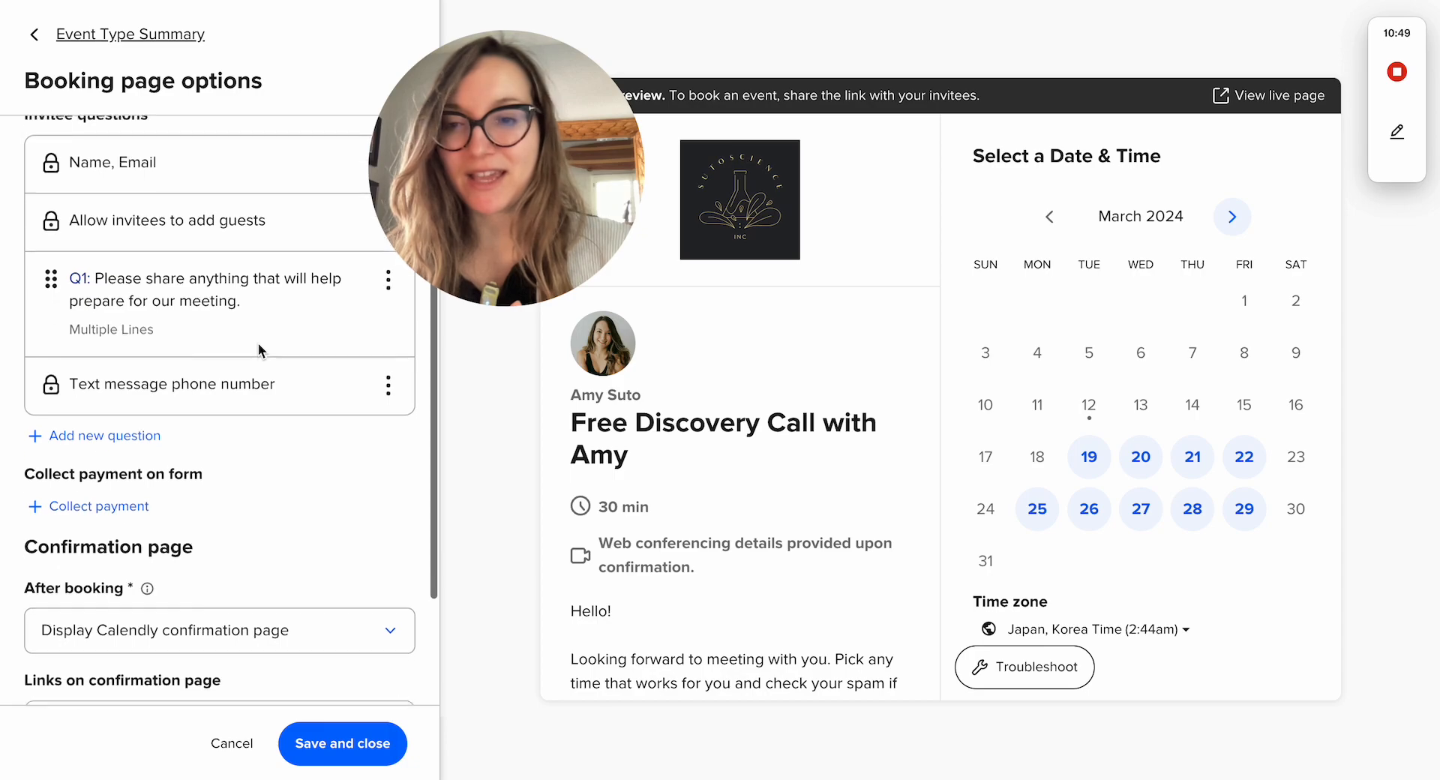
pyautogui.scroll(-1, 258, 345)
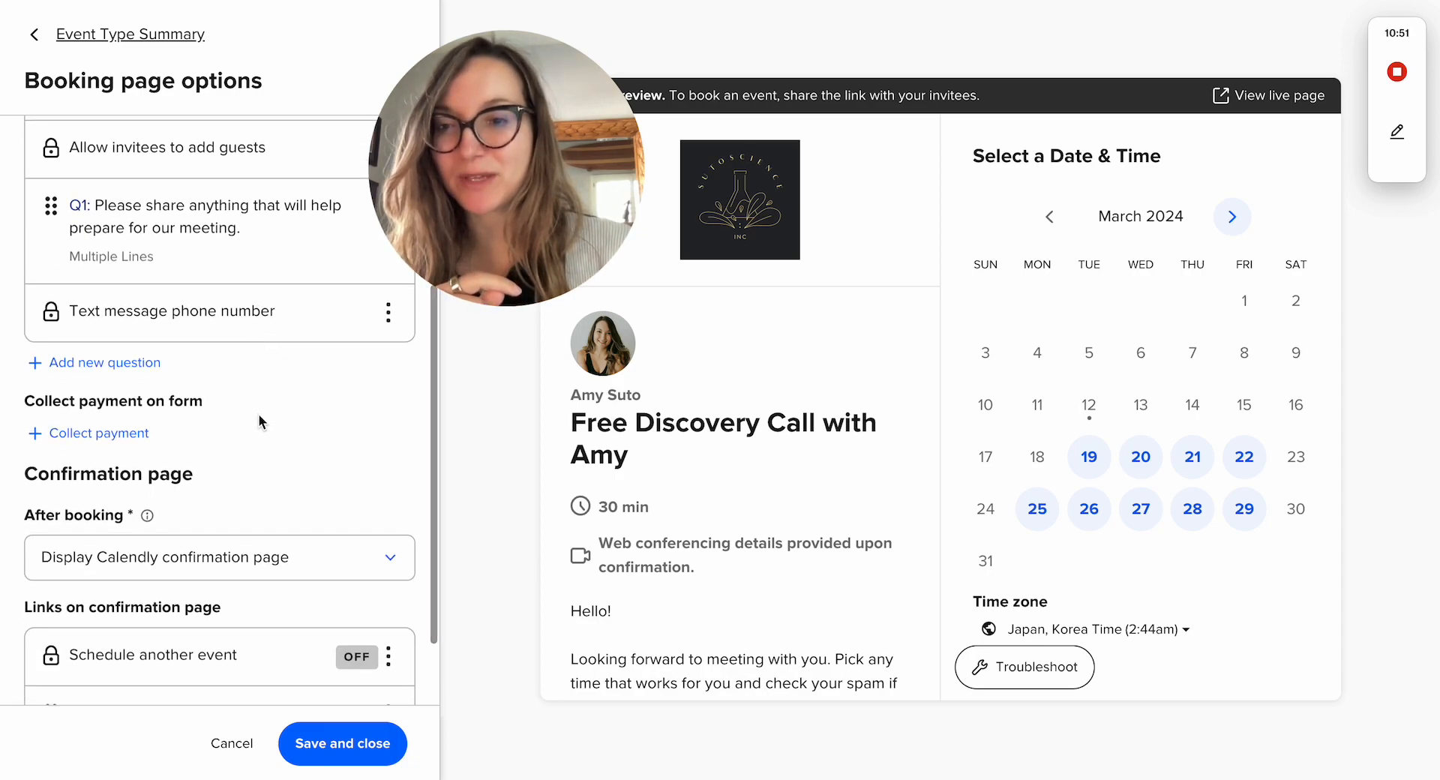
pyautogui.scroll(-1, 225, 375)
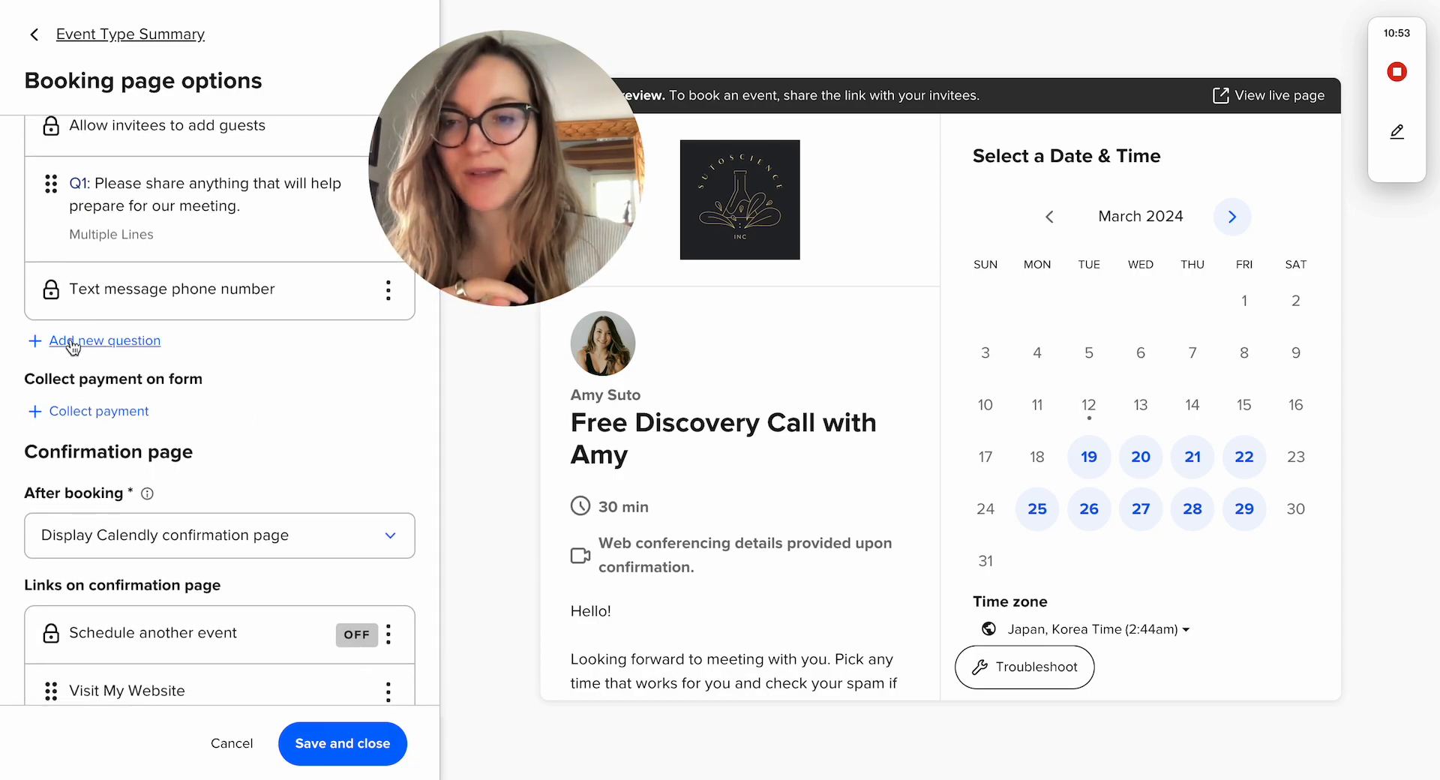
pyautogui.scroll(-1, 160, 356)
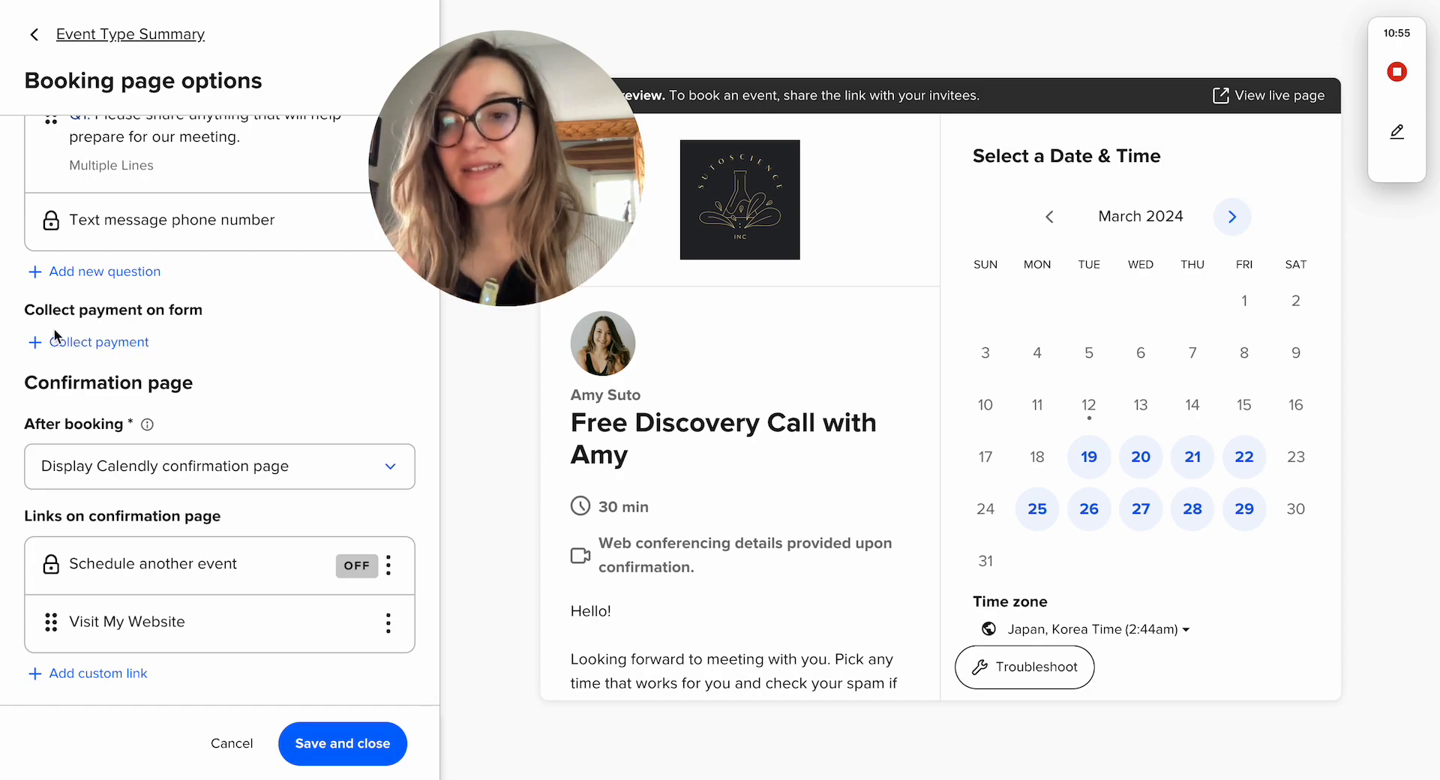
pyautogui.moveTo(29, 315); pyautogui.dragTo(224, 311)
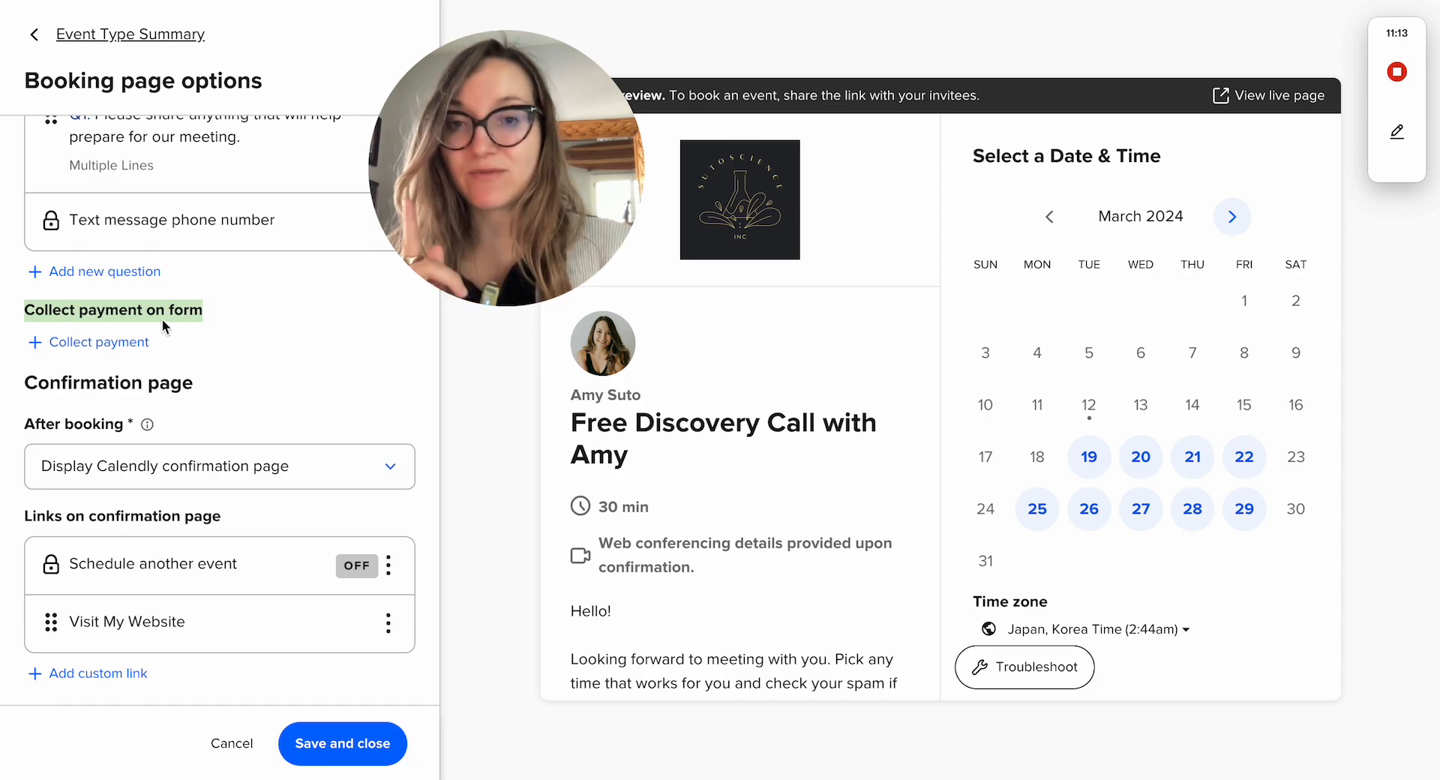
pyautogui.scroll(-1, 162, 318)
pyautogui.click(154, 384)
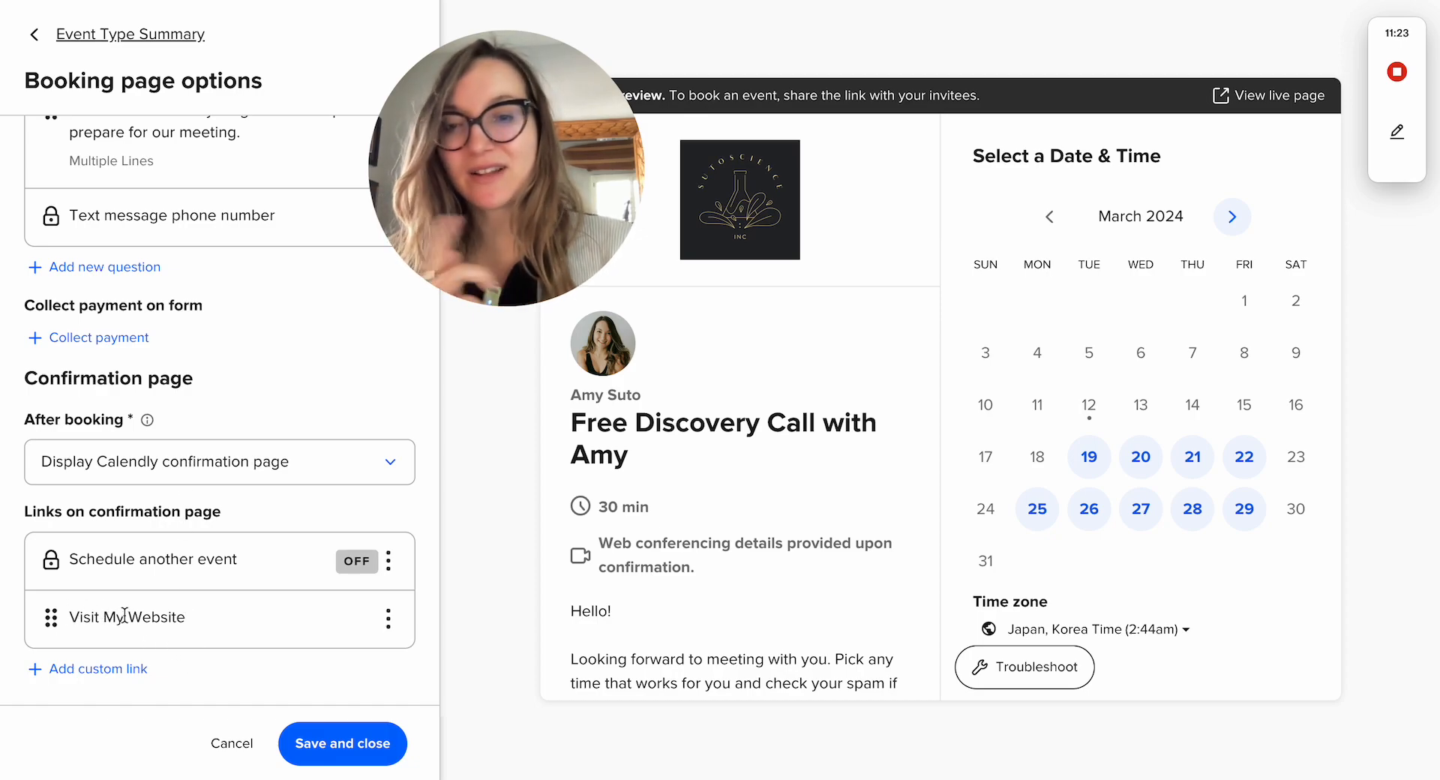
pyautogui.scroll(5, 122, 617)
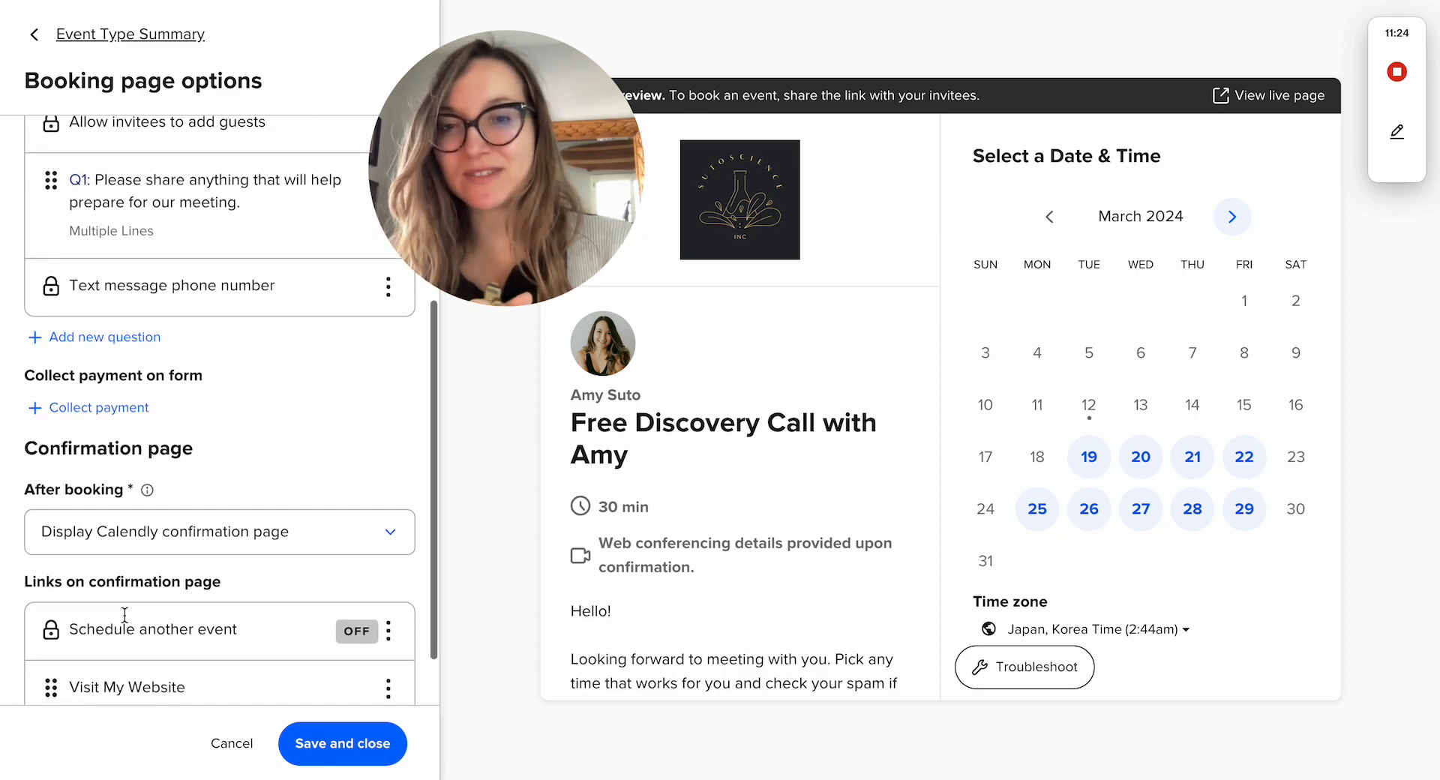
pyautogui.click(34, 36)
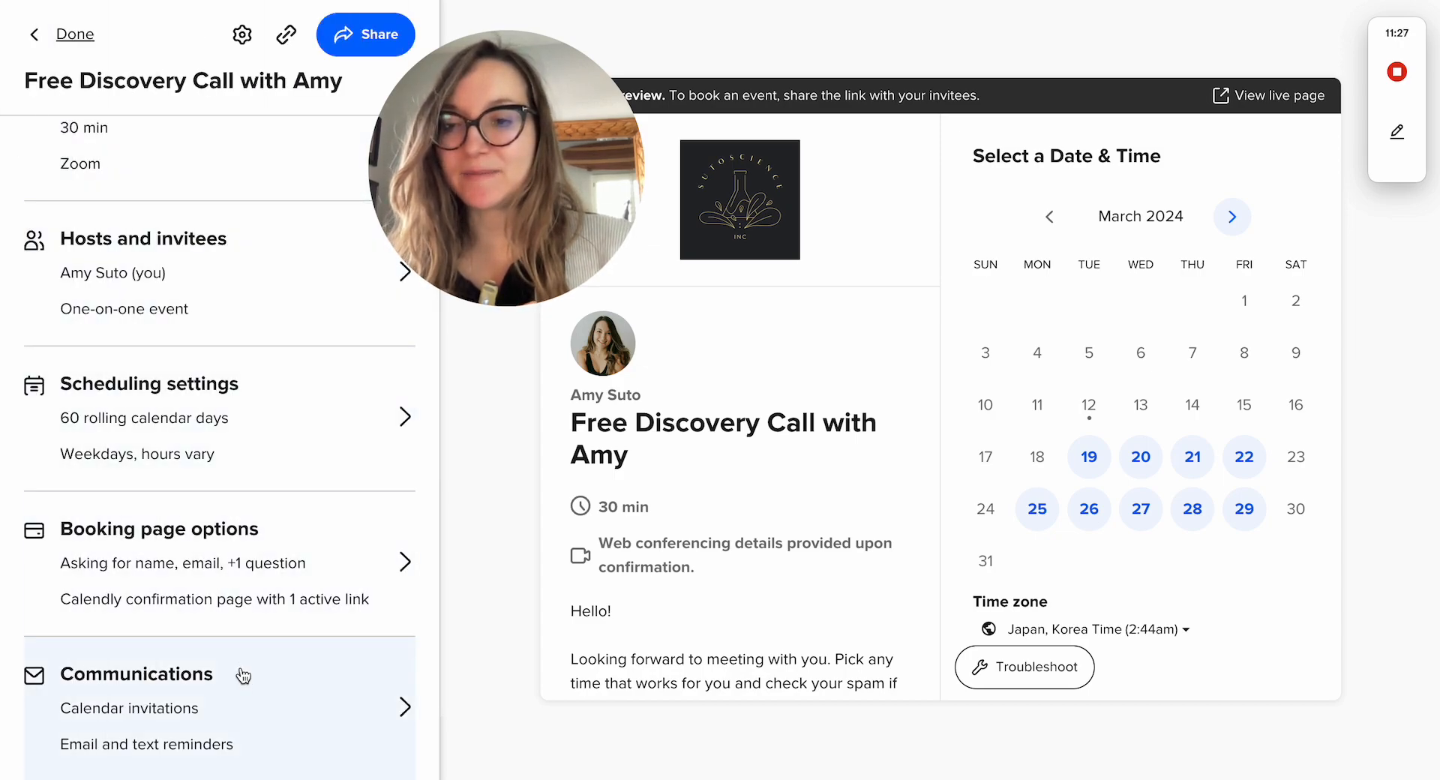
# Open the Communications settings, examine the basic and advanced notifications, then save and close them.
pyautogui.click(248, 699)
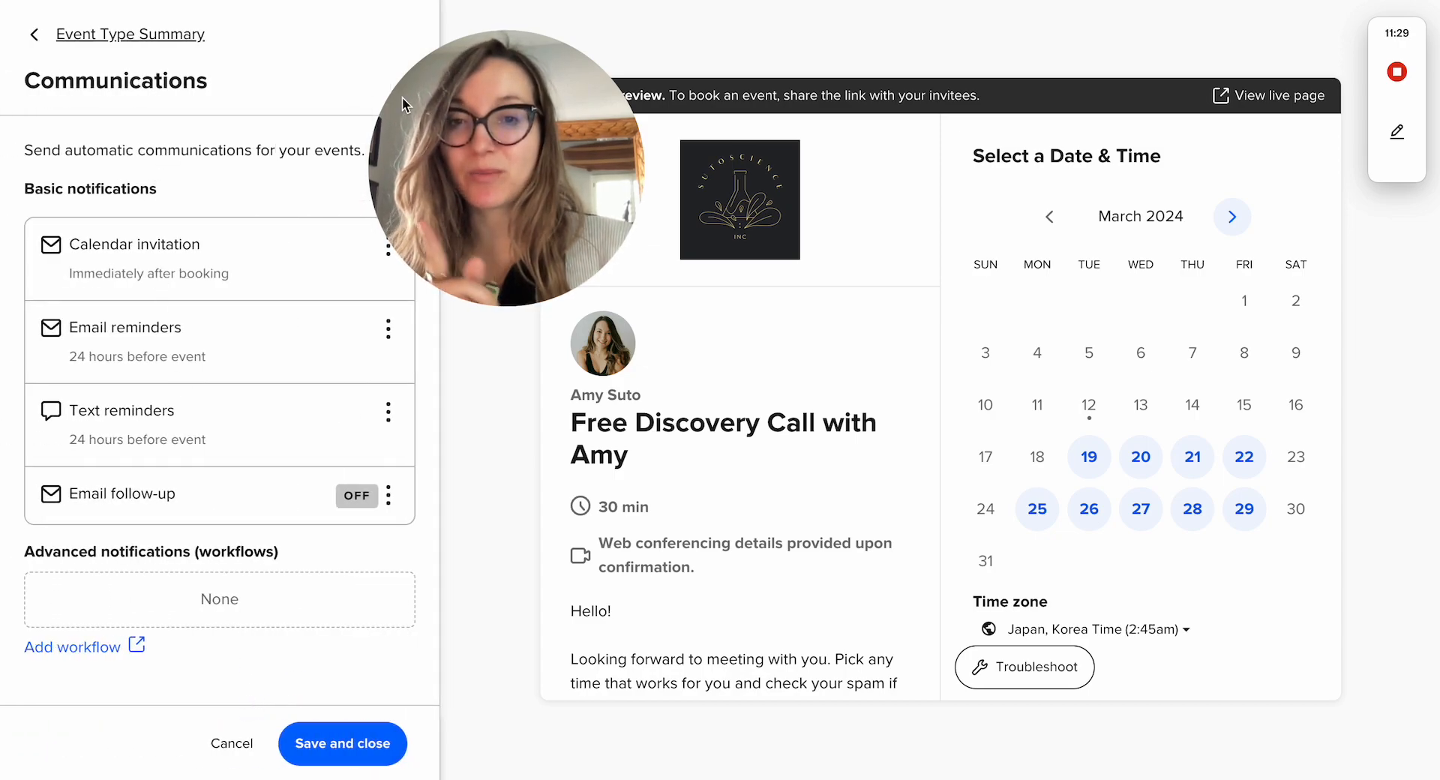
pyautogui.moveTo(431, 90); pyautogui.dragTo(492, 105)
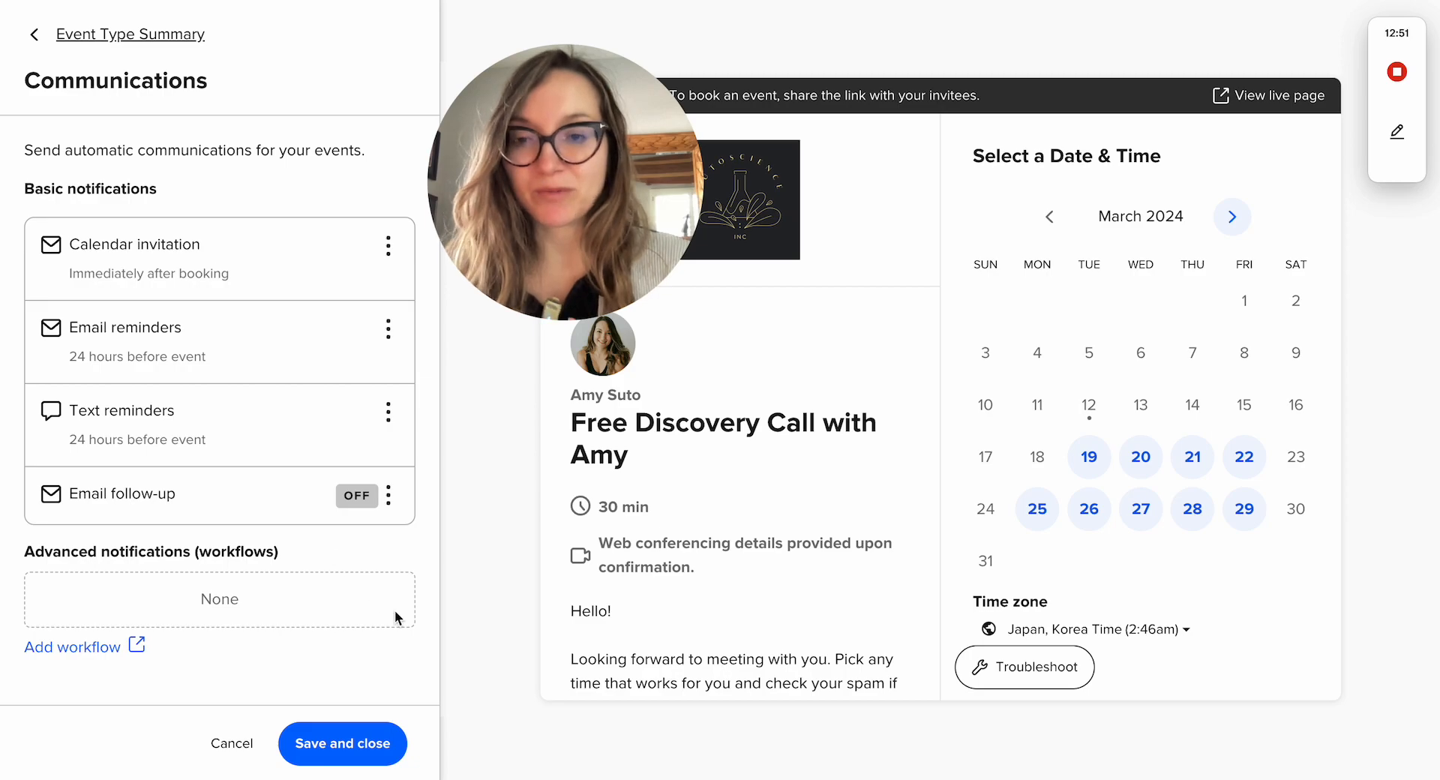
pyautogui.click(369, 755)
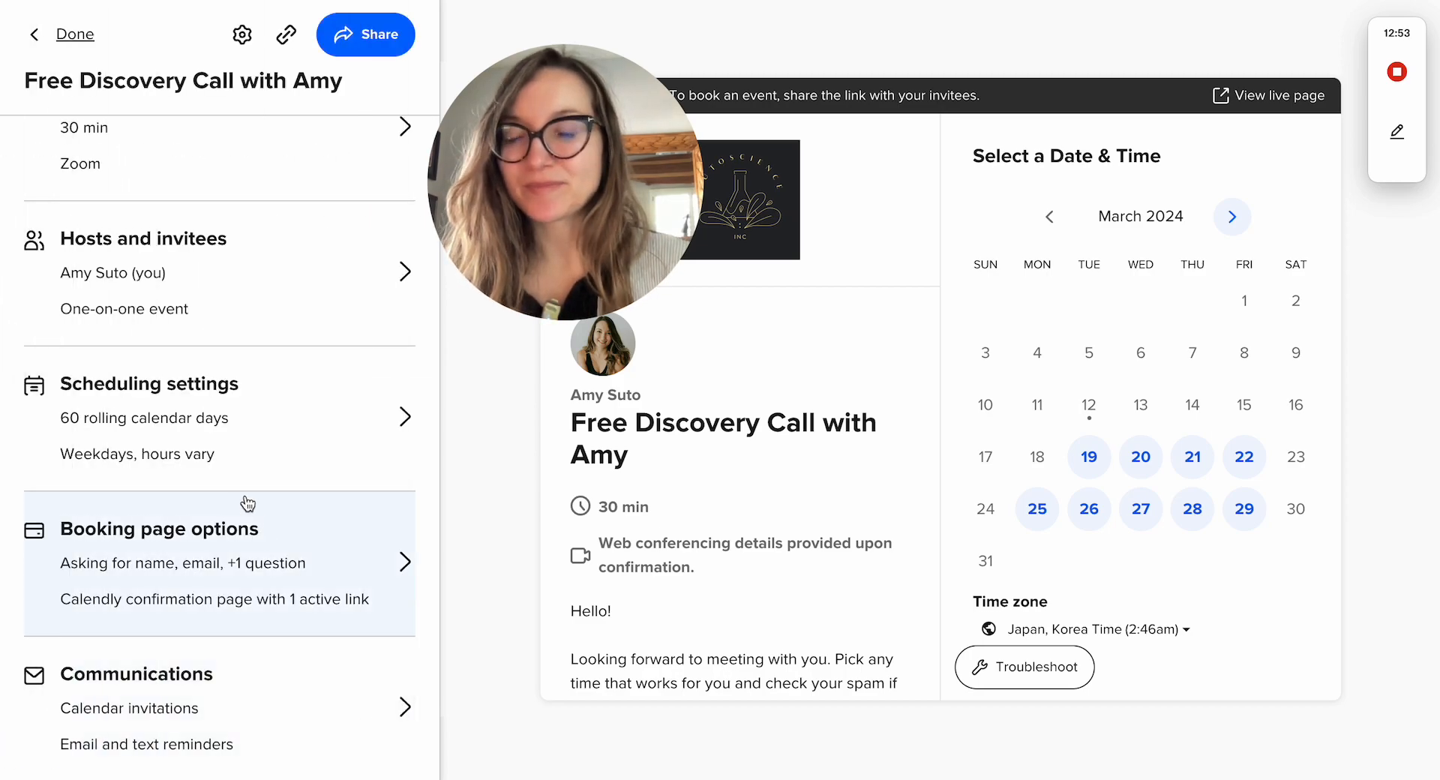
# Look over the sections of the event type summary and return to the list of event types.
pyautogui.scroll(1, 282, 294)
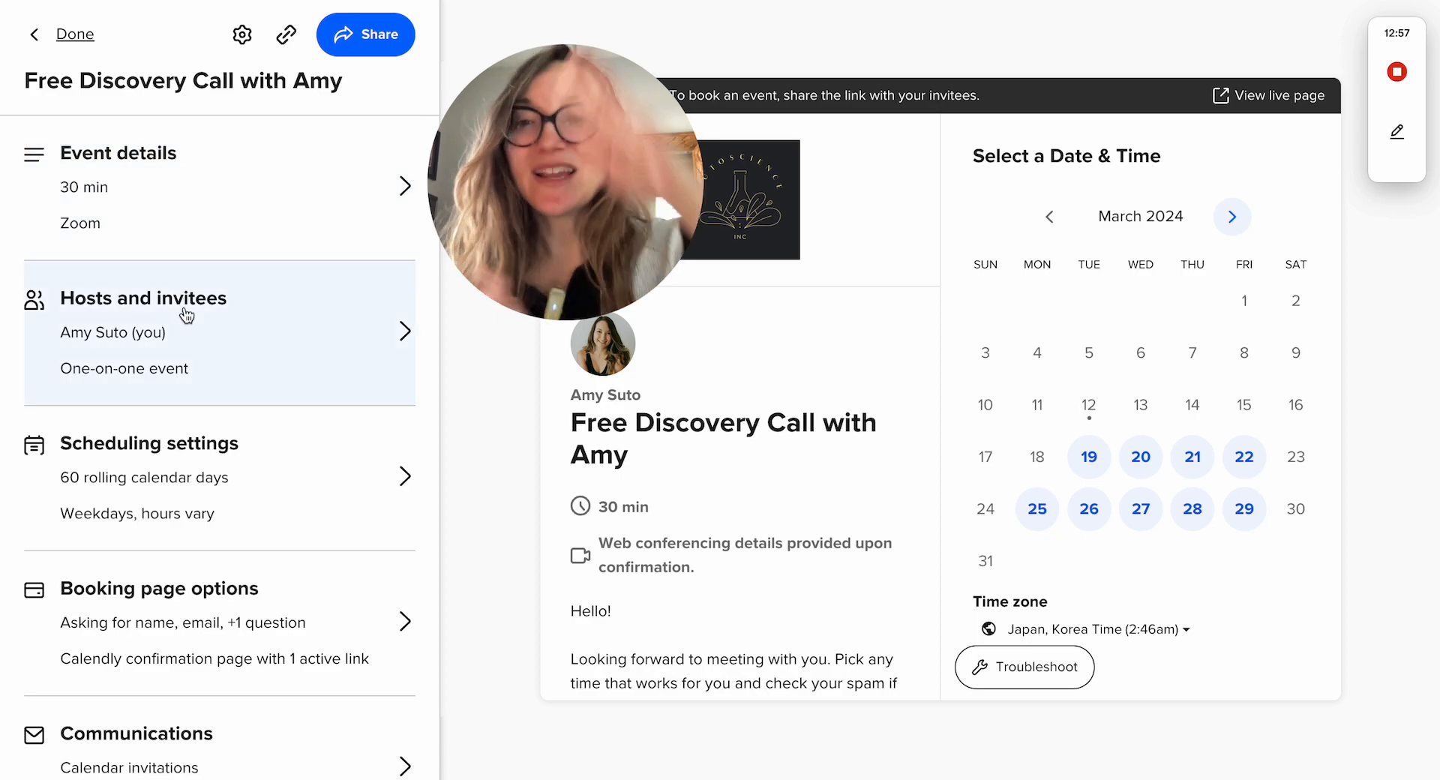
pyautogui.scroll(-1, 185, 313)
pyautogui.scroll(1, 185, 313)
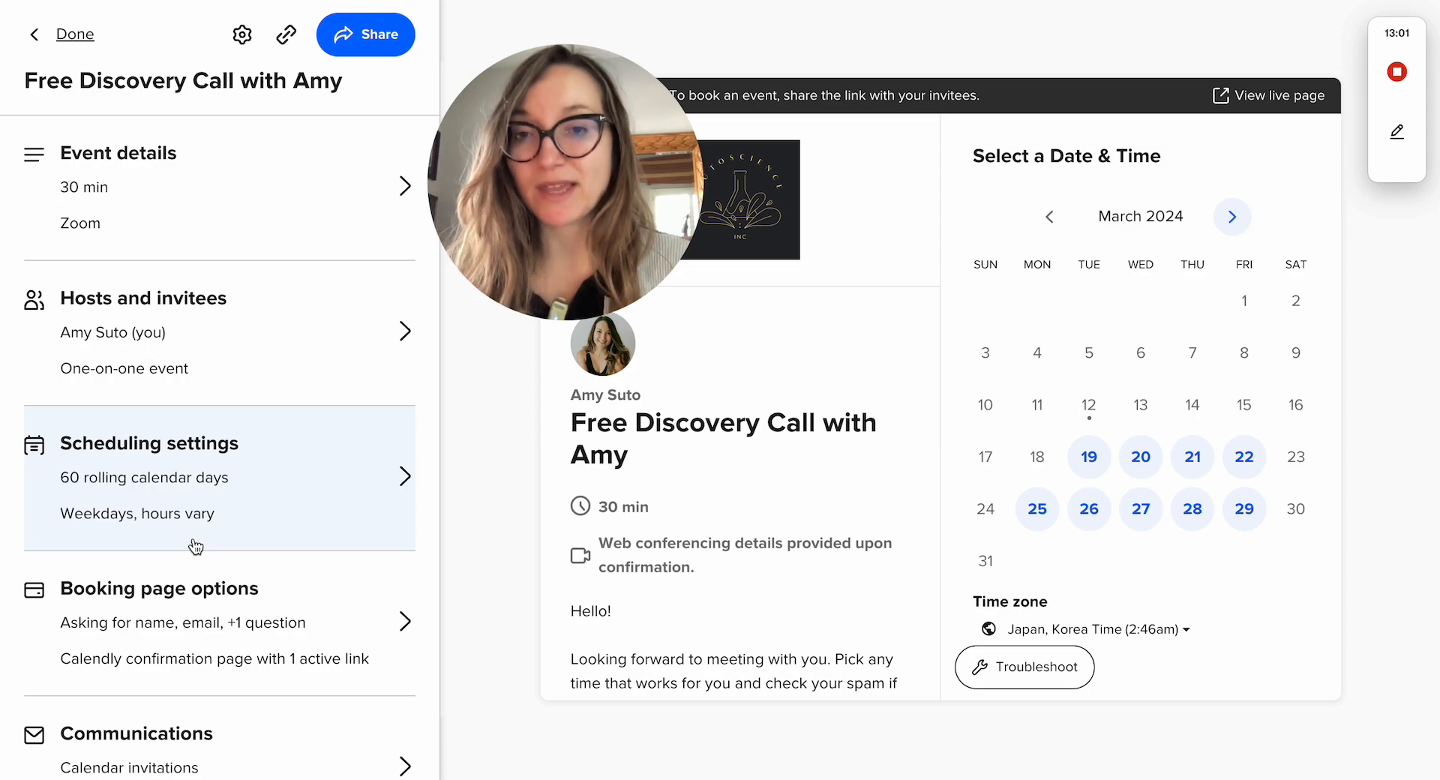
pyautogui.click(36, 41)
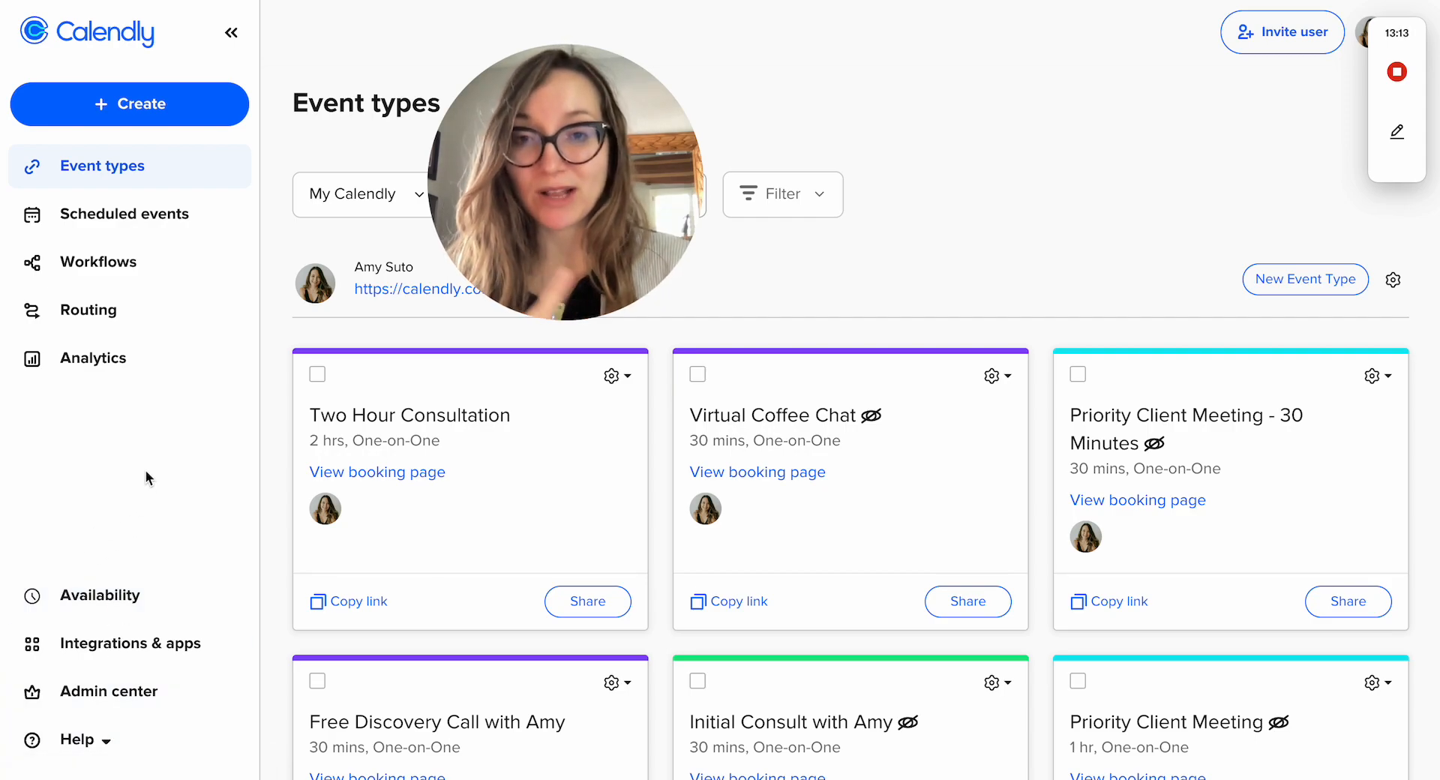
# Open the Profile page of the account settings.
pyautogui.moveTo(1396, 34)
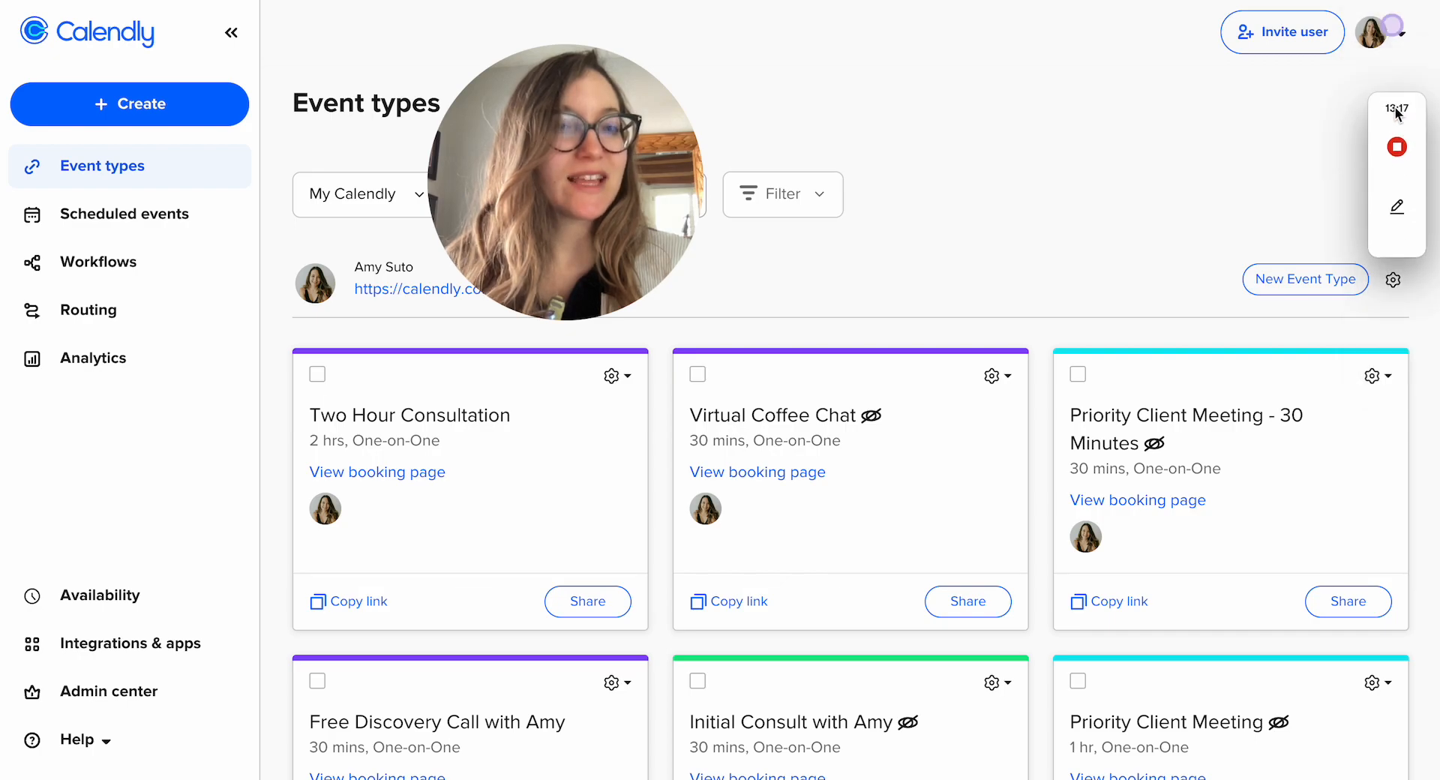
pyautogui.click(1372, 36)
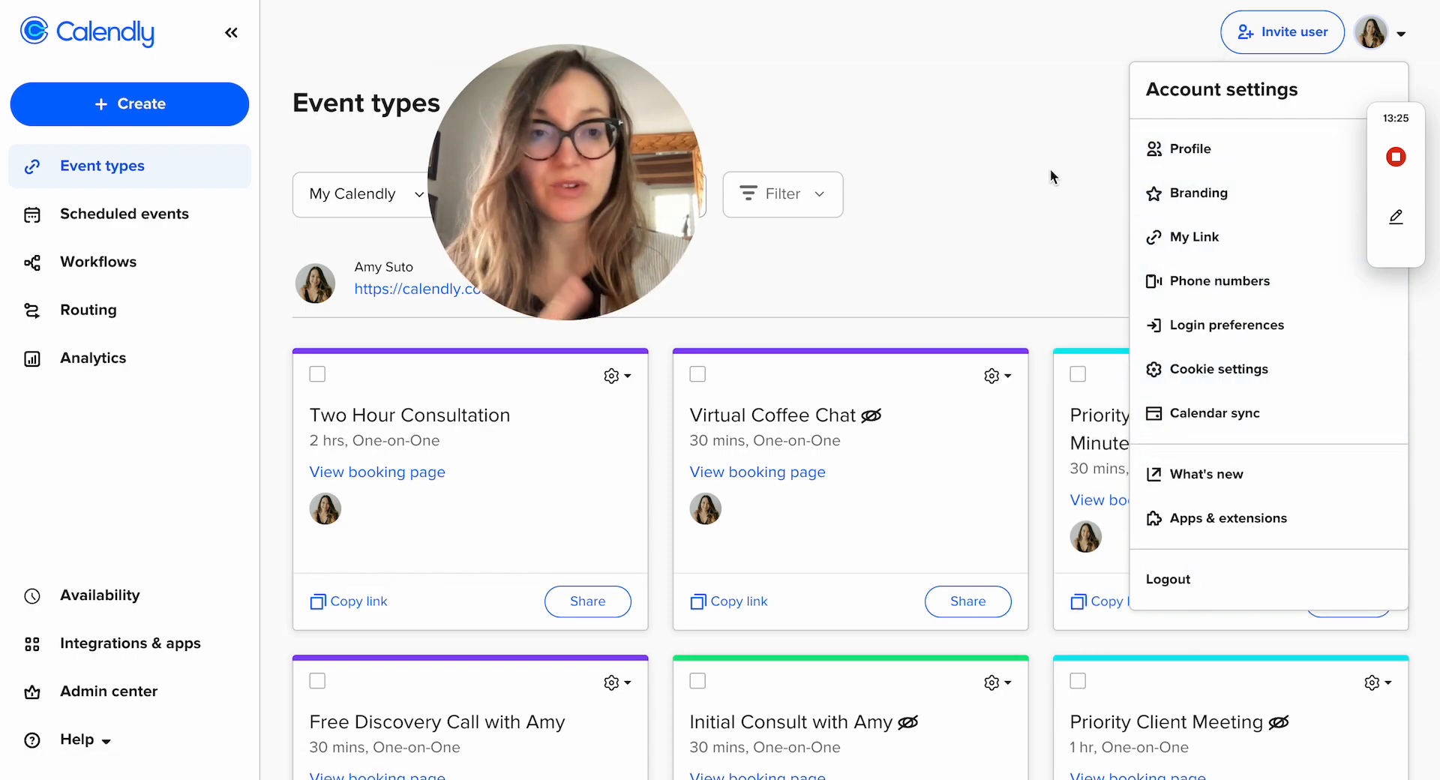
pyautogui.click(1196, 150)
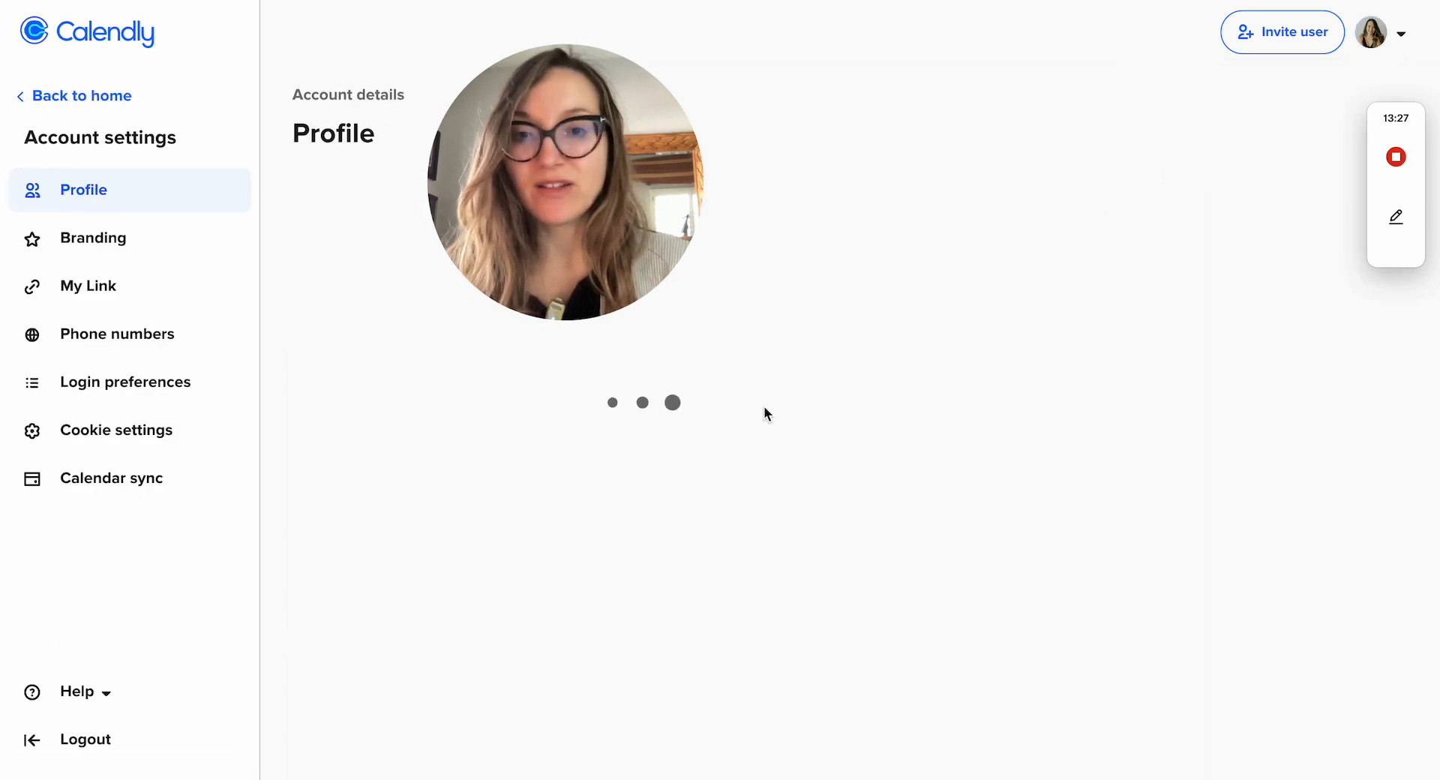
# Review the Profile page, including the name, welcome message, language, date and time formats, country and time zone.
pyautogui.scroll(-3, 789, 384)
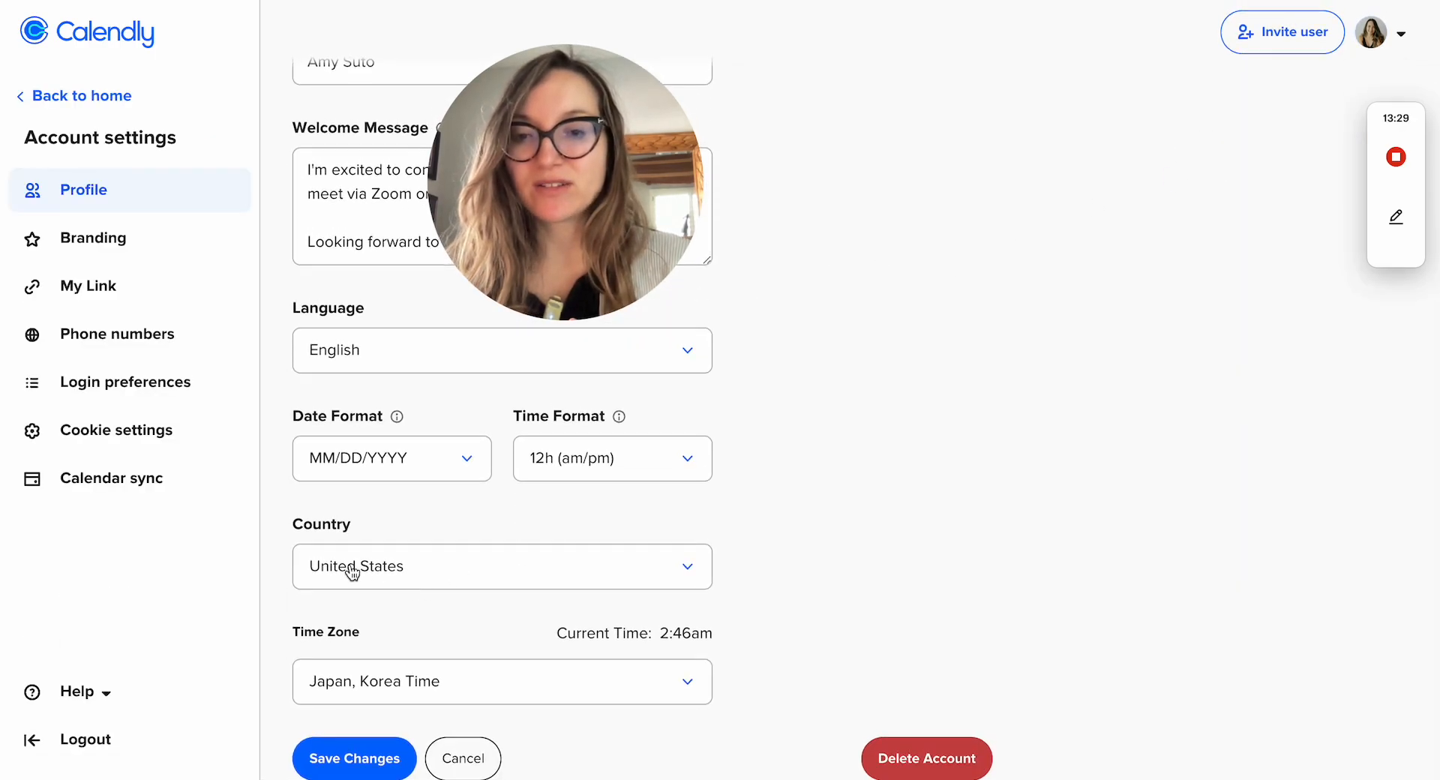
pyautogui.tripleClick(282, 636)
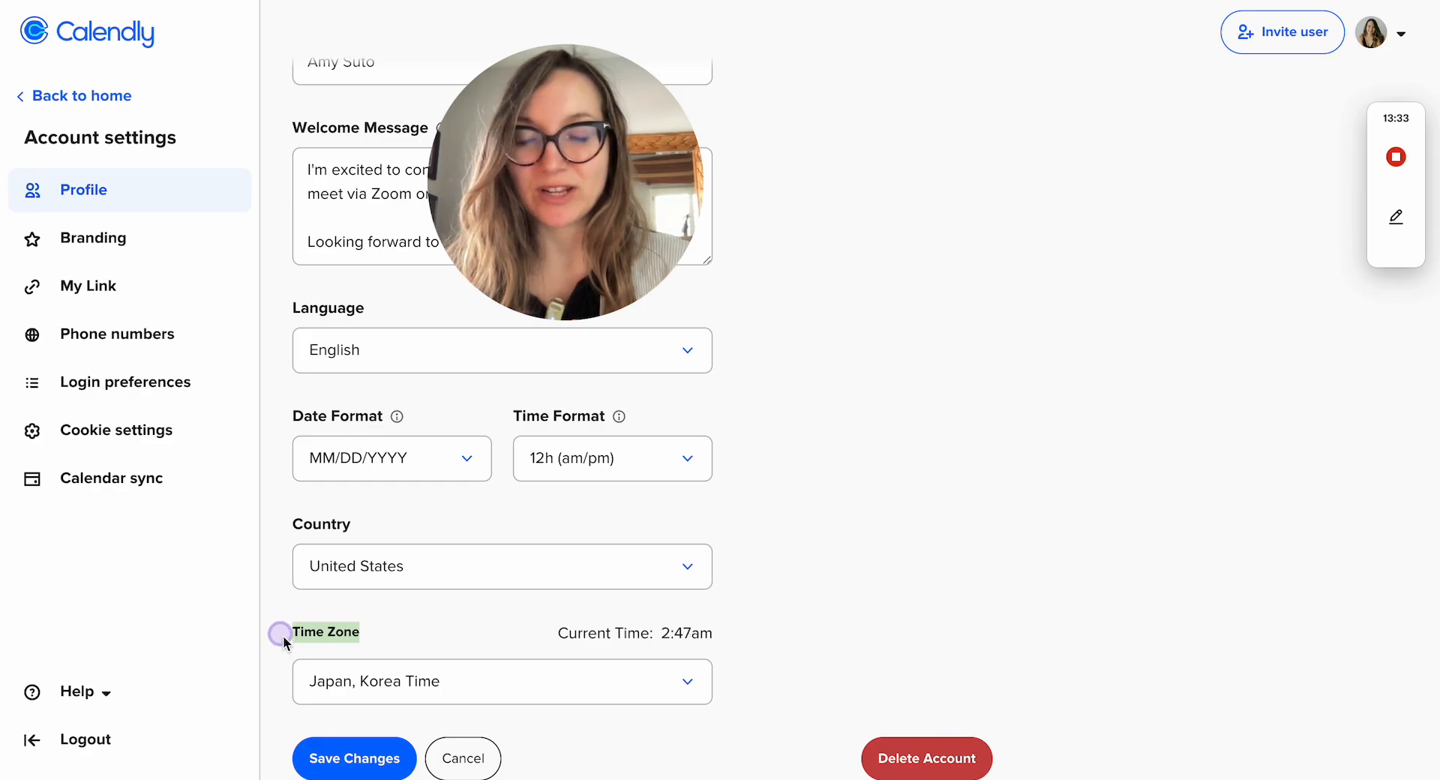
pyautogui.scroll(1, 282, 637)
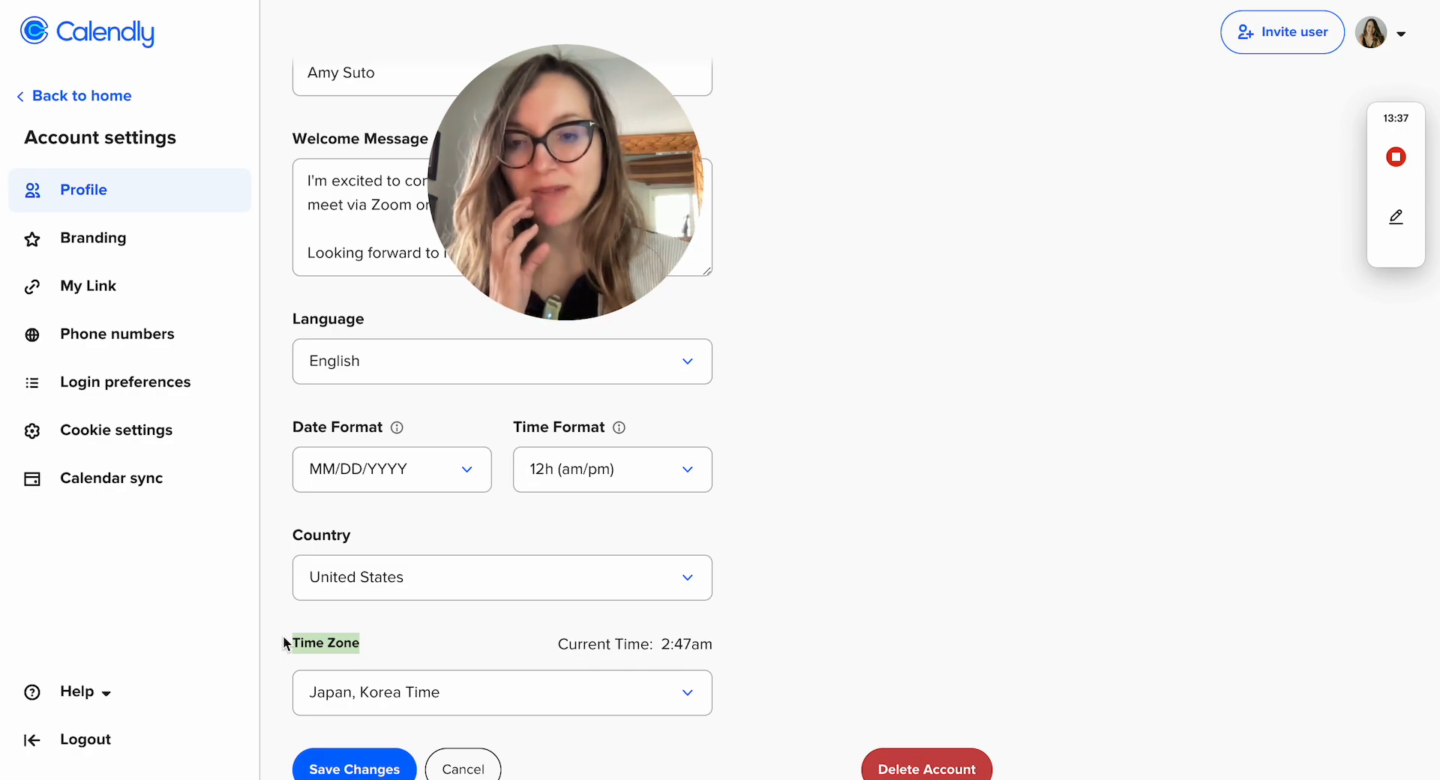
pyautogui.click(285, 641)
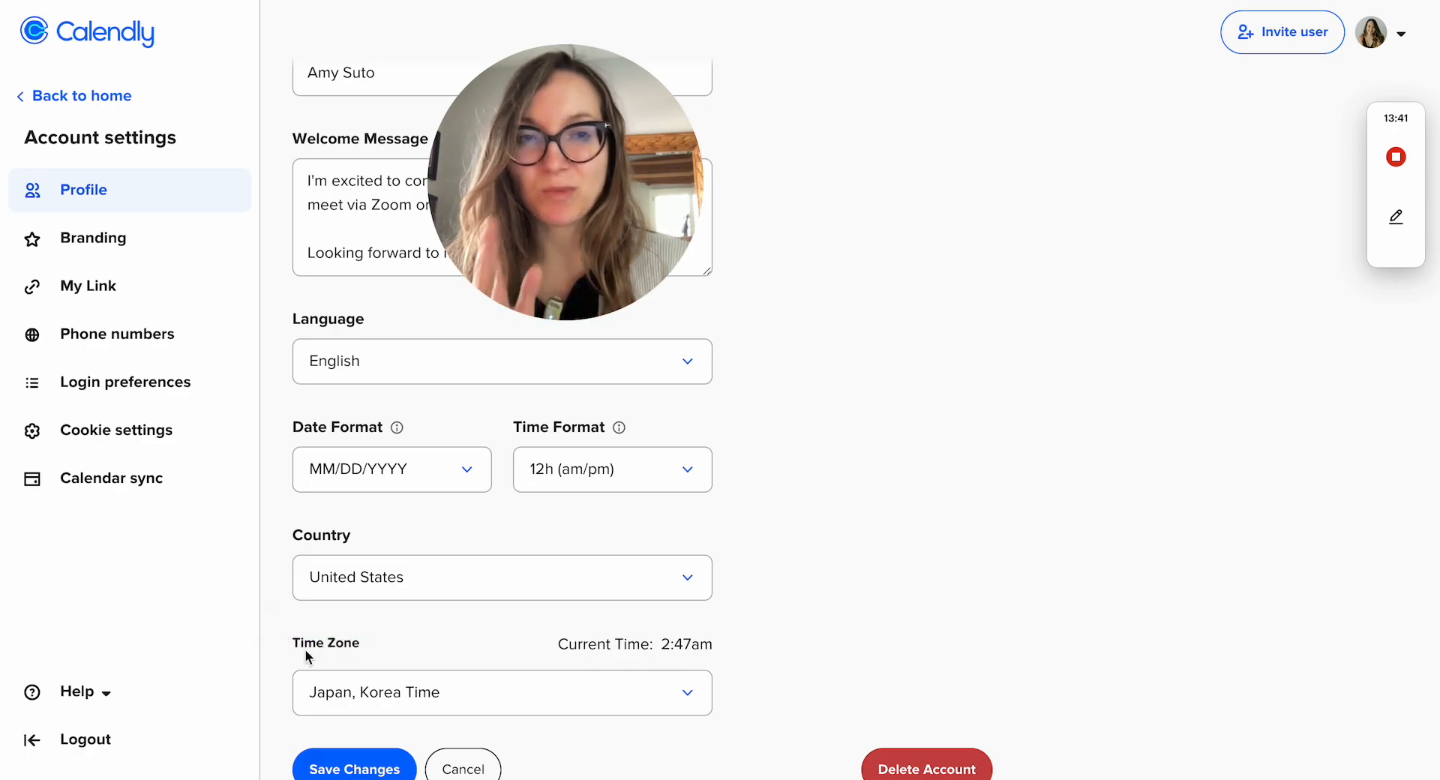
pyautogui.scroll(4, 306, 657)
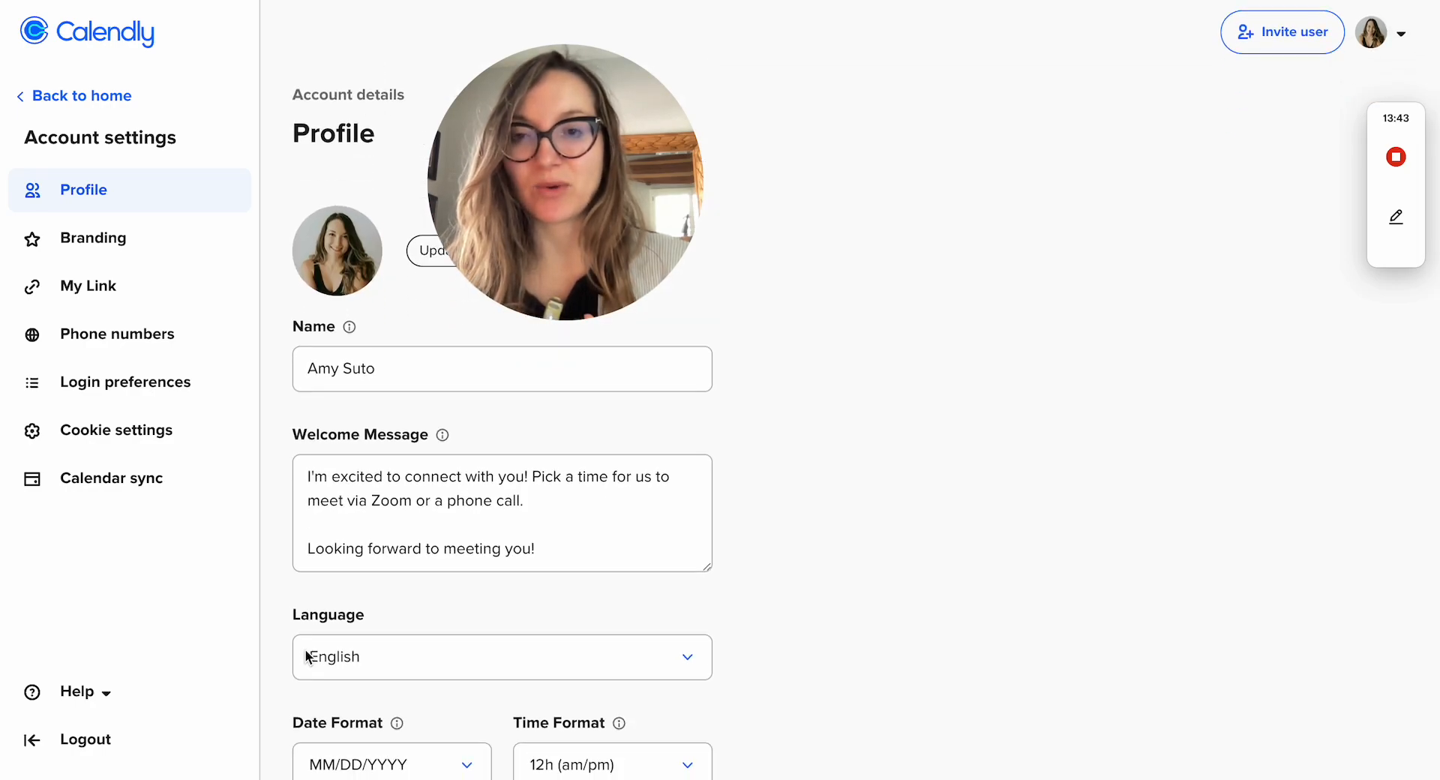
pyautogui.scroll(-4, 306, 657)
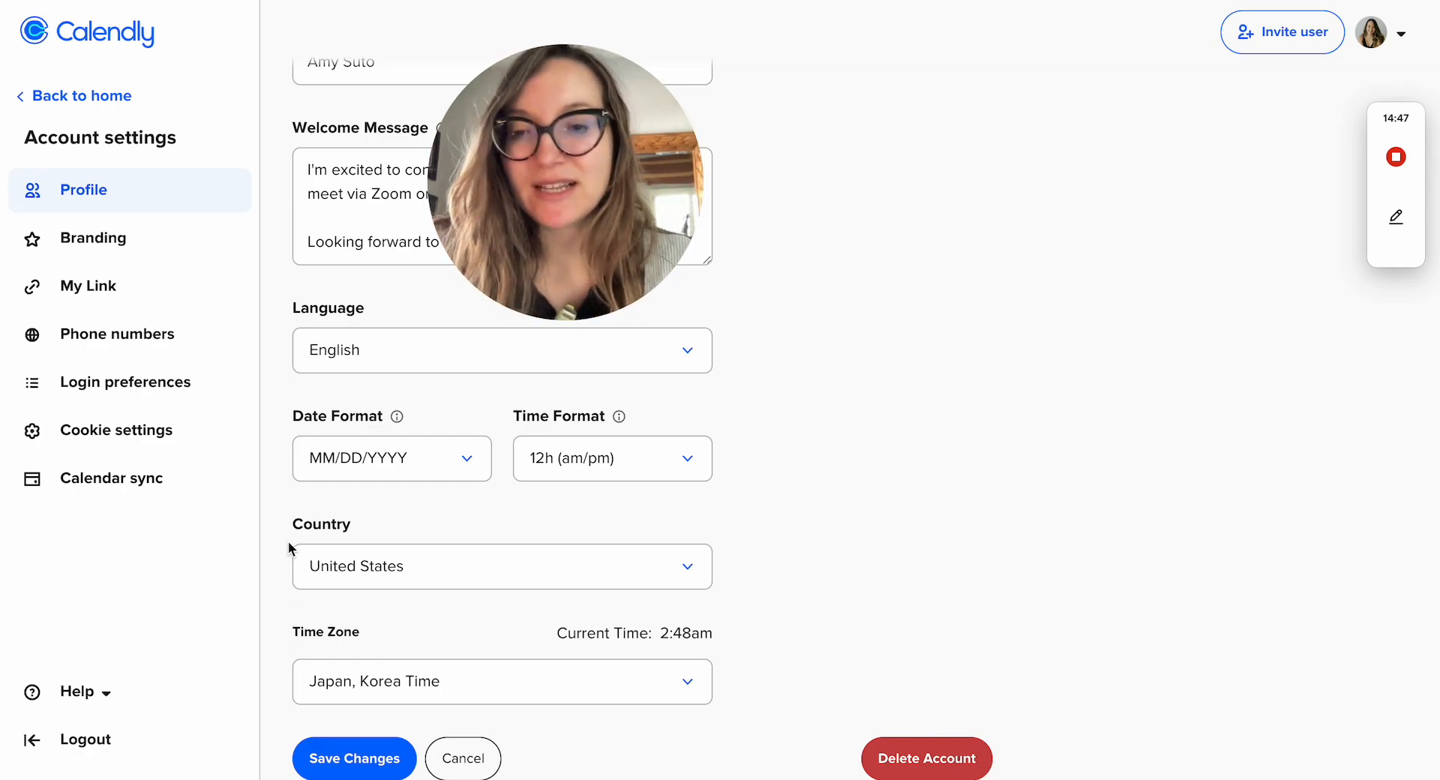
pyautogui.scroll(4, 288, 541)
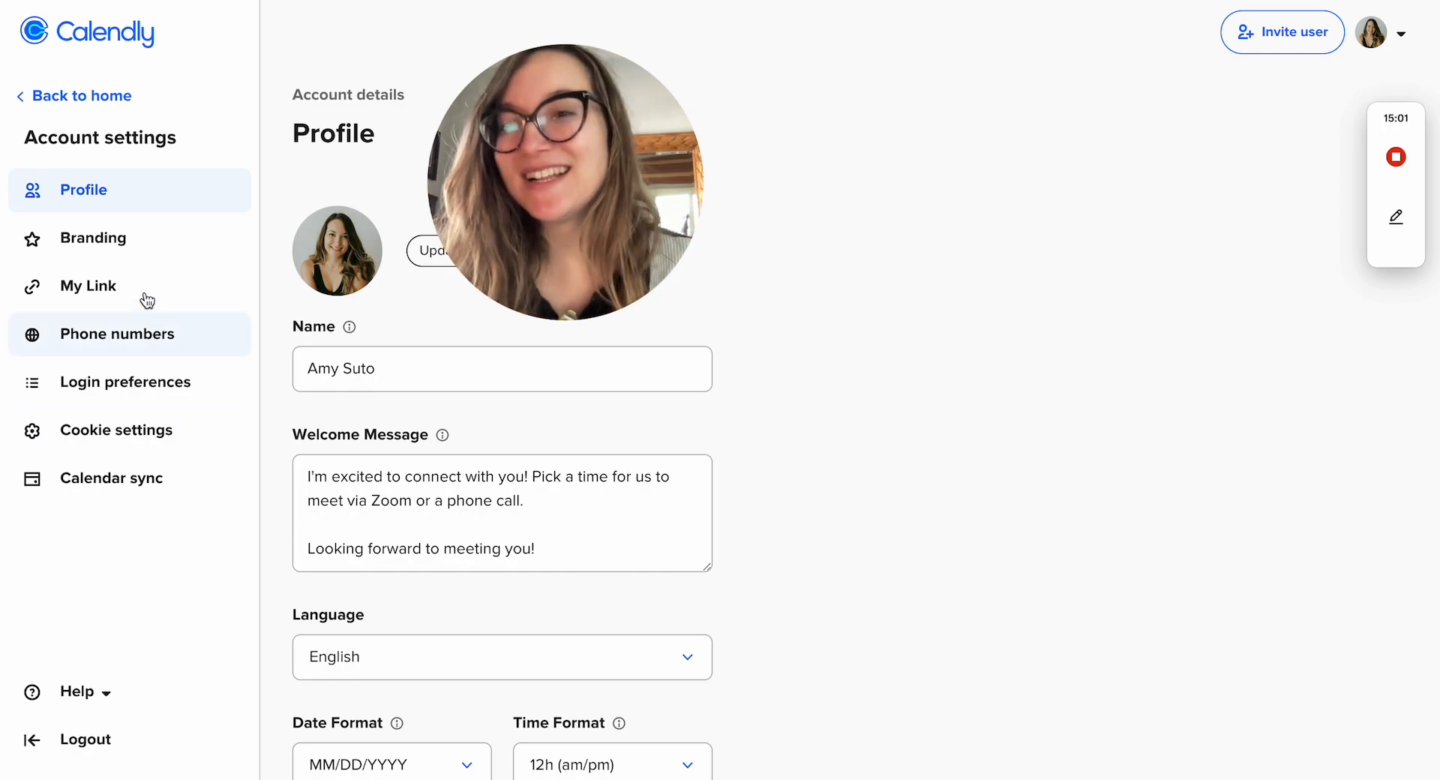
pyautogui.scroll(-1, 281, 365)
pyautogui.scroll(-5, 280, 362)
pyautogui.scroll(5, 280, 362)
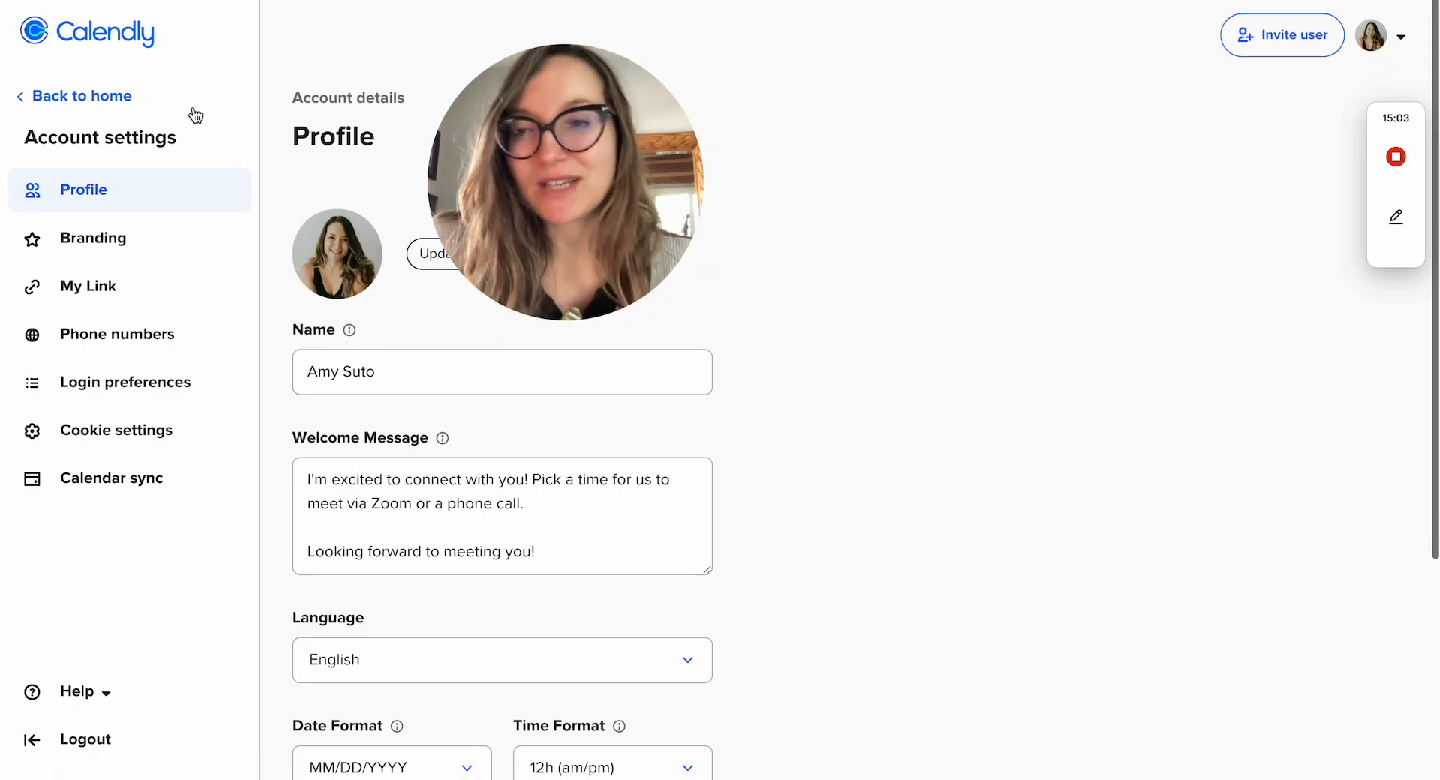
# Leave the account settings and open the Availability page with its schedules.
pyautogui.click(30, 94)
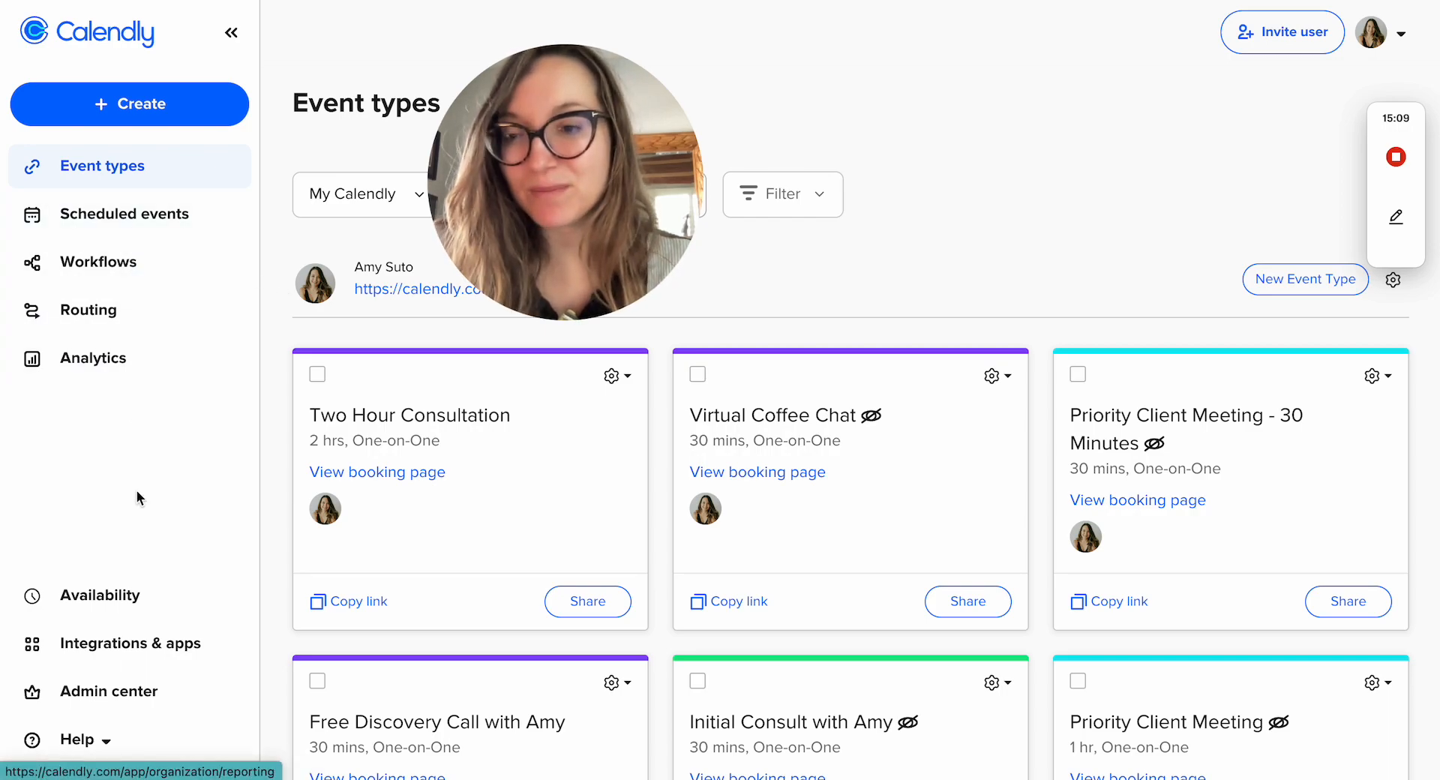
pyautogui.click(129, 613)
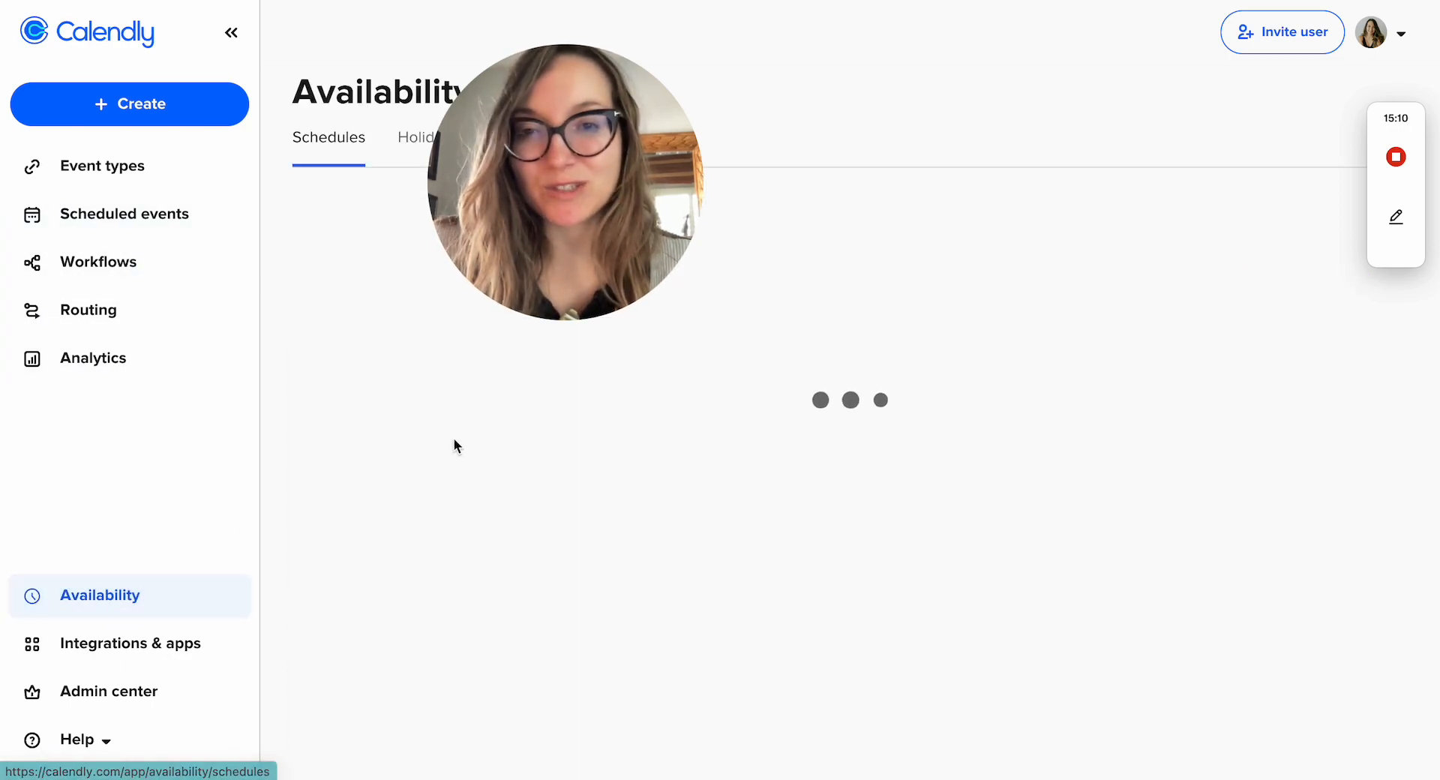
pyautogui.moveTo(566, 129); pyautogui.dragTo(884, 114)
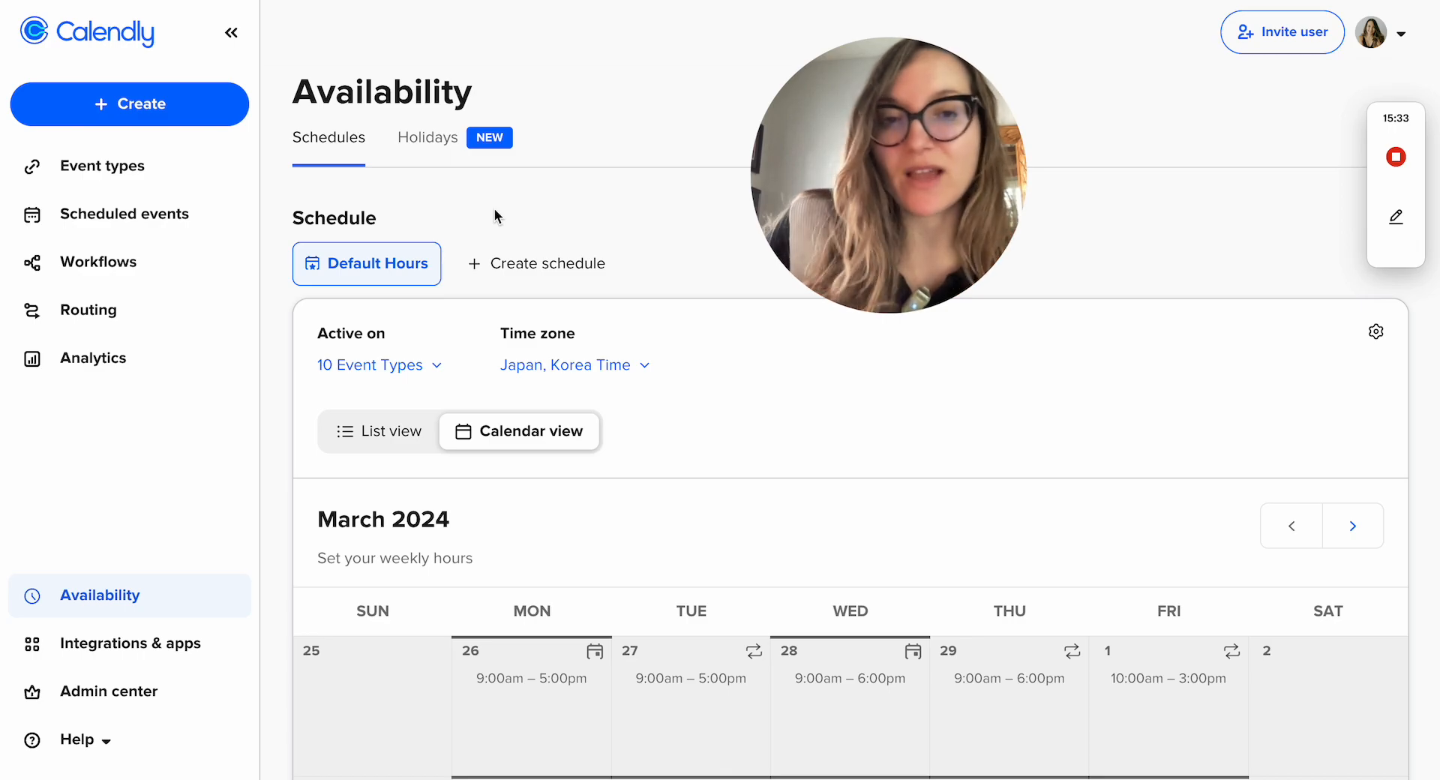
# Look over the March 2024 calendar of the Default Hours schedule for available hours and unavailable days.
pyautogui.scroll(-8, 564, 306)
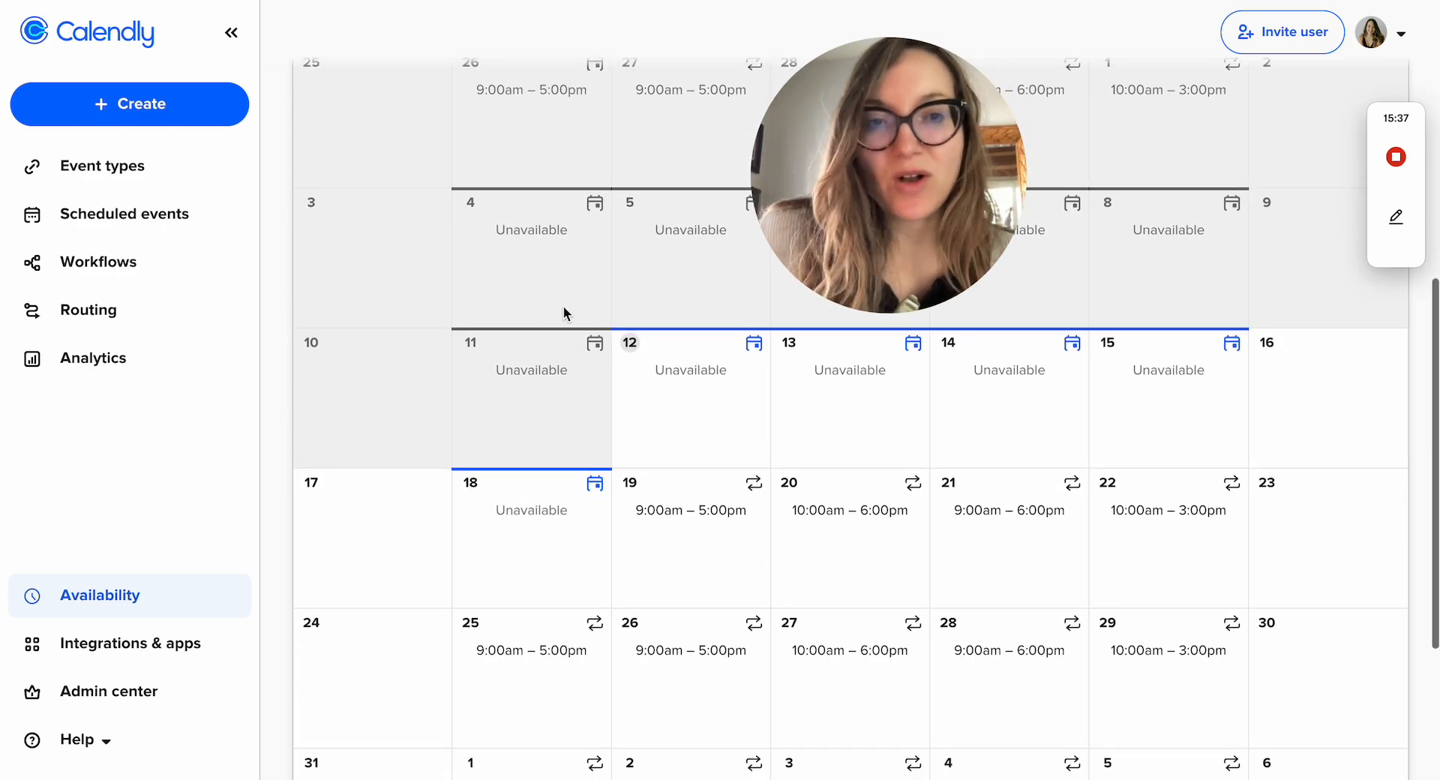
pyautogui.scroll(7, 564, 306)
pyautogui.scroll(-8, 564, 306)
pyautogui.scroll(-1, 563, 314)
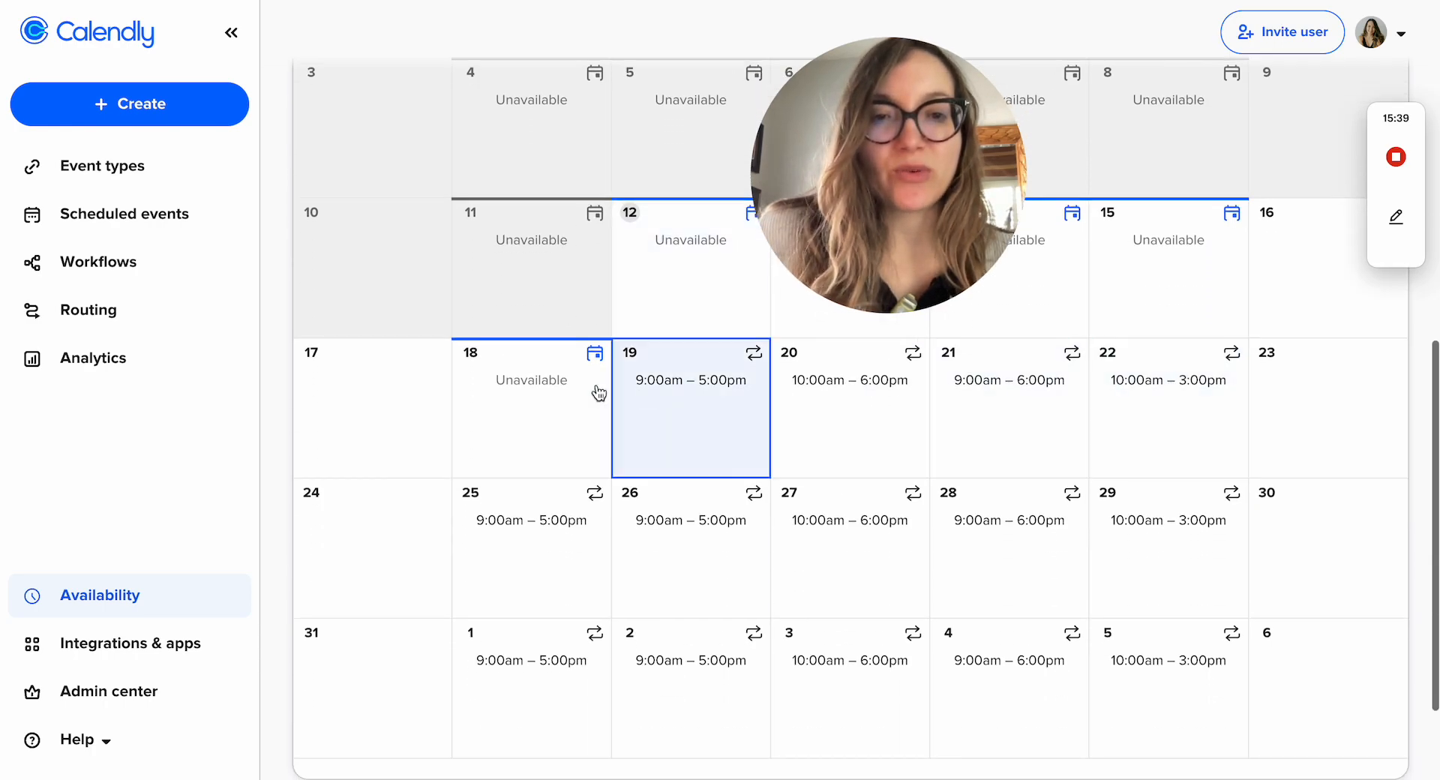
pyautogui.scroll(2, 525, 461)
pyautogui.scroll(2, 509, 448)
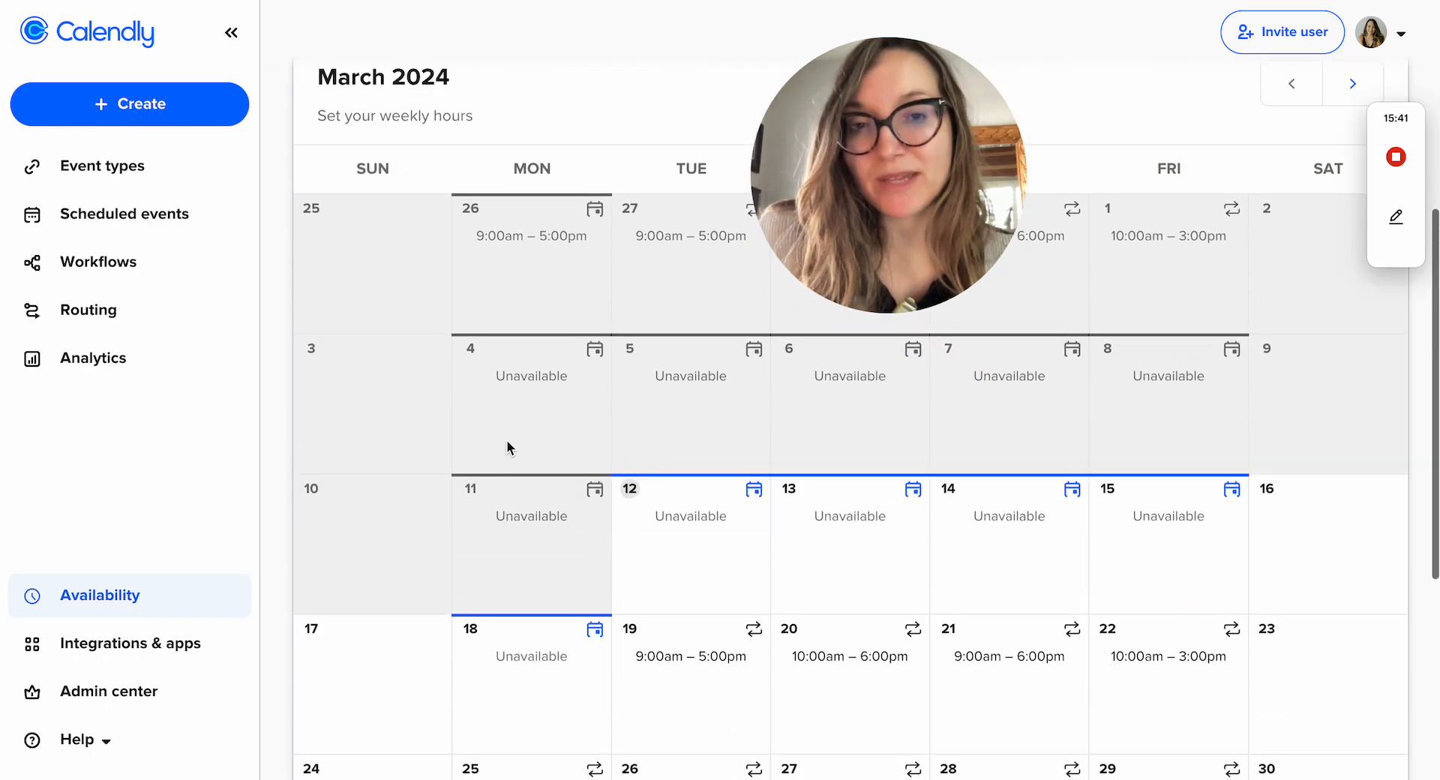
pyautogui.scroll(-2, 726, 480)
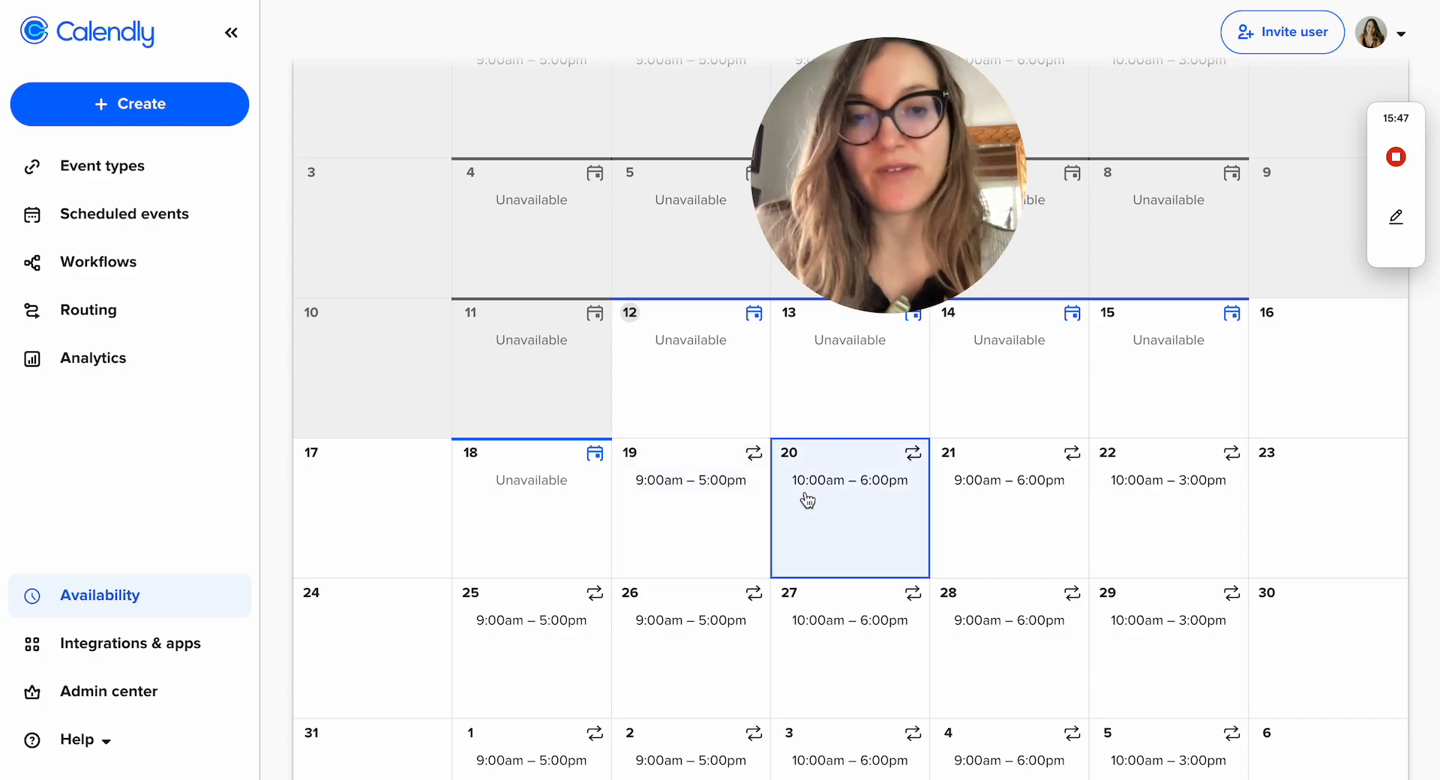
# Try to make only Wednesday, March 20 unavailable by removing its hours in the date-specific editor.
pyautogui.scroll(-1, 803, 498)
pyautogui.scroll(2, 772, 431)
pyautogui.click(844, 589)
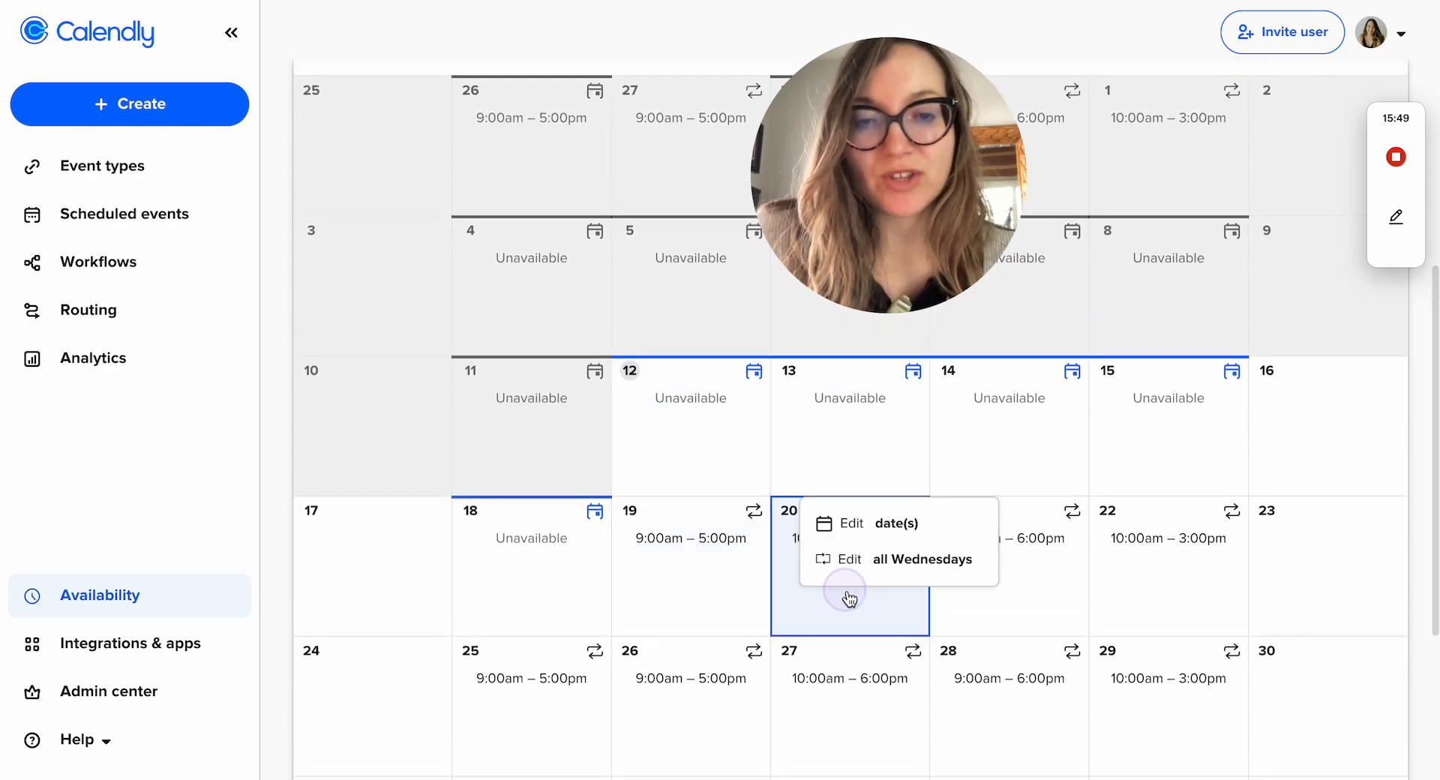
pyautogui.click(883, 523)
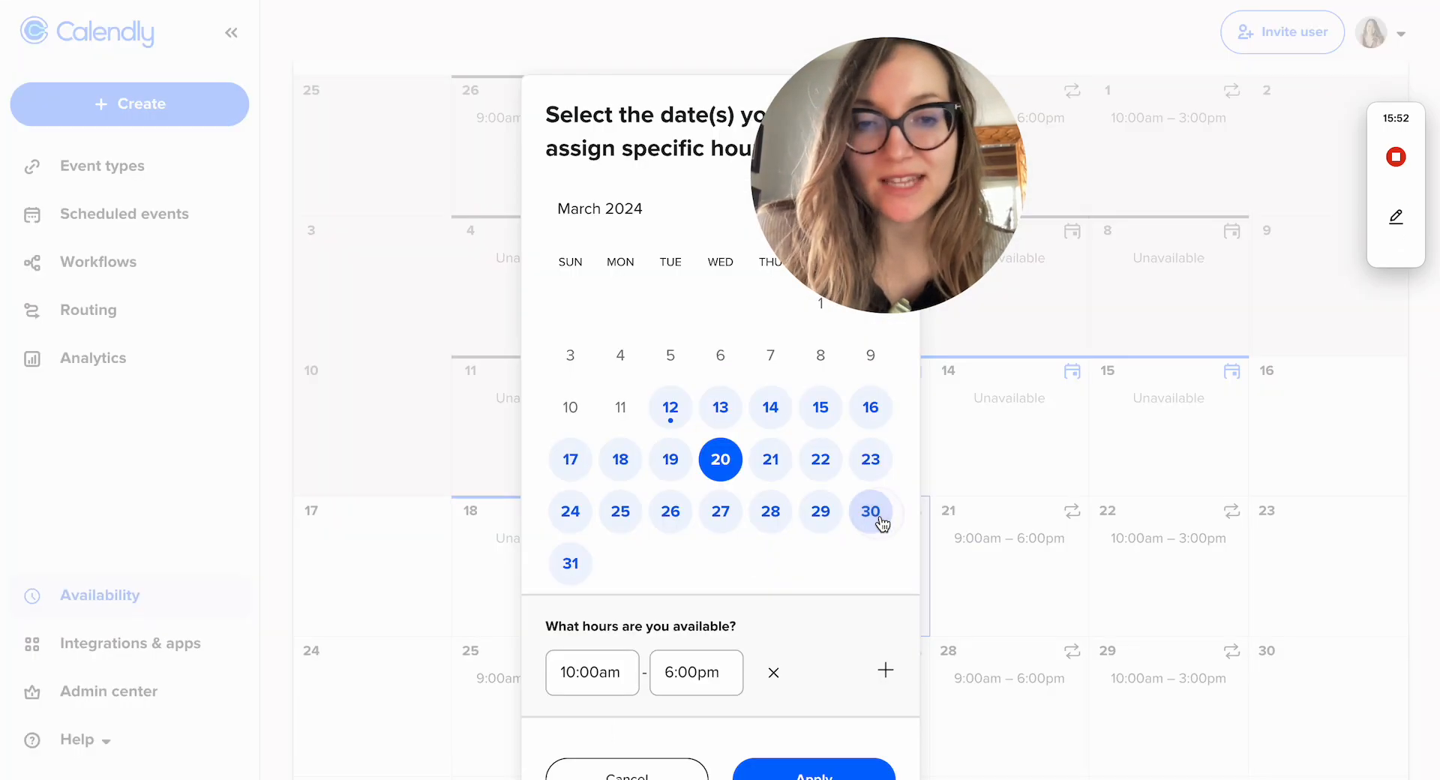
pyautogui.click(773, 672)
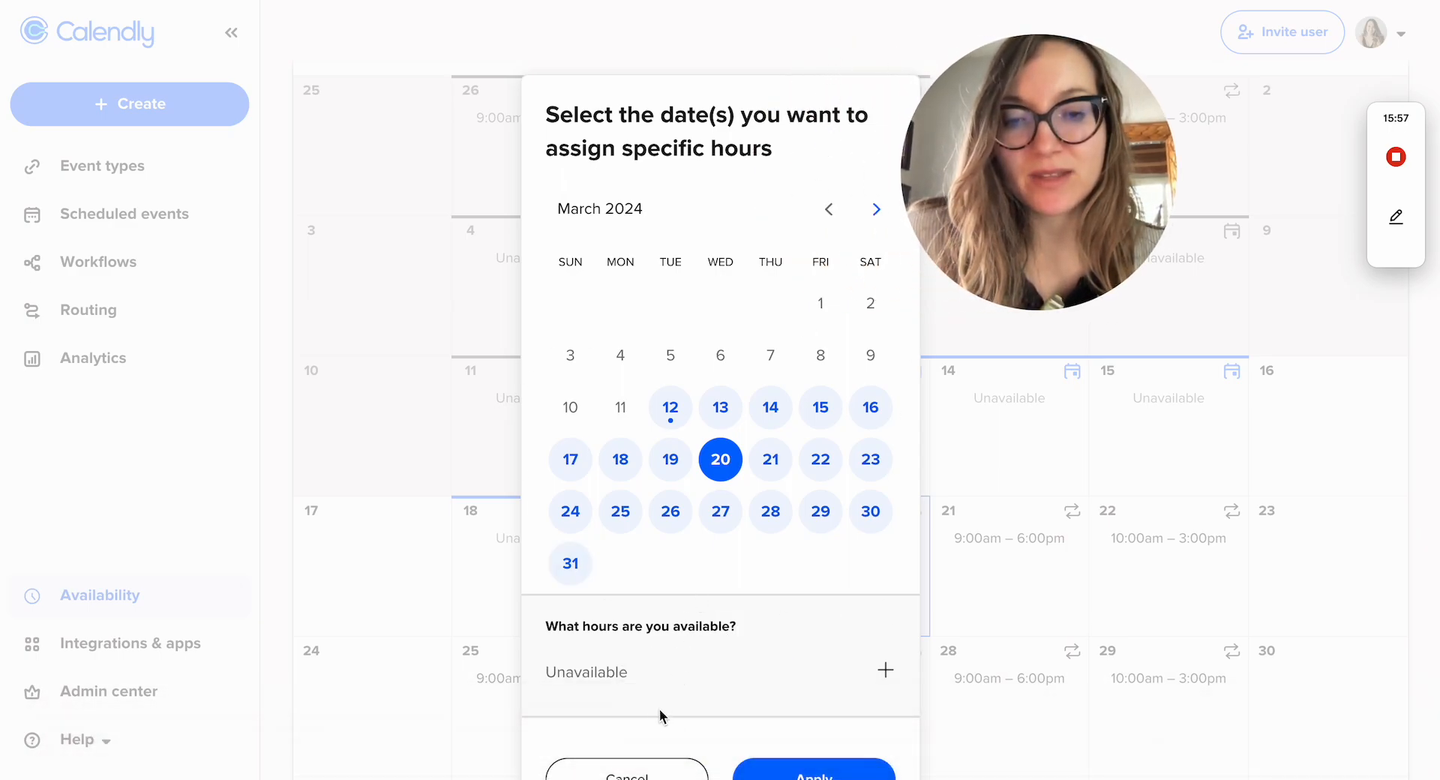
pyautogui.click(624, 772)
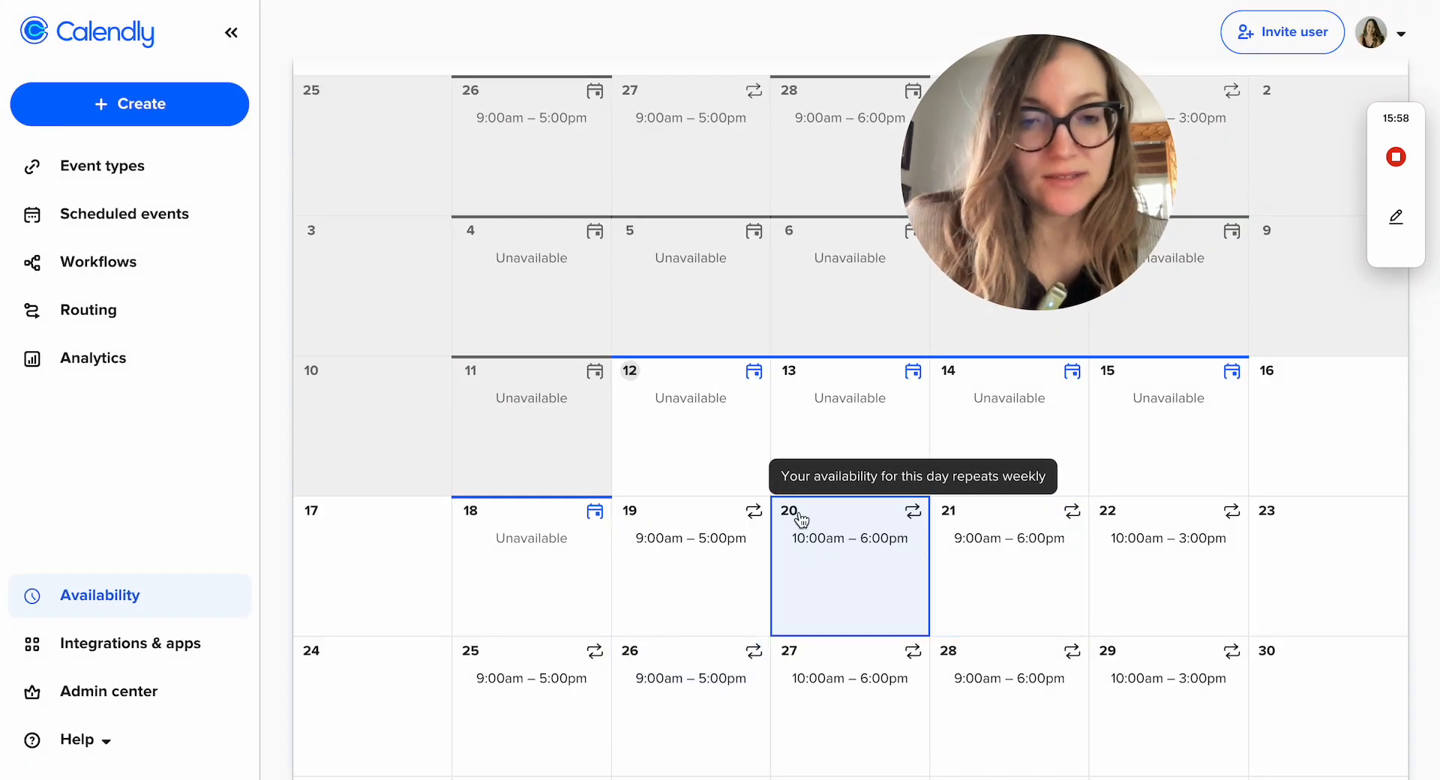
# Examine the weekly repeating hours and the date-specific unavailable days from March into early April.
pyautogui.scroll(-2, 828, 527)
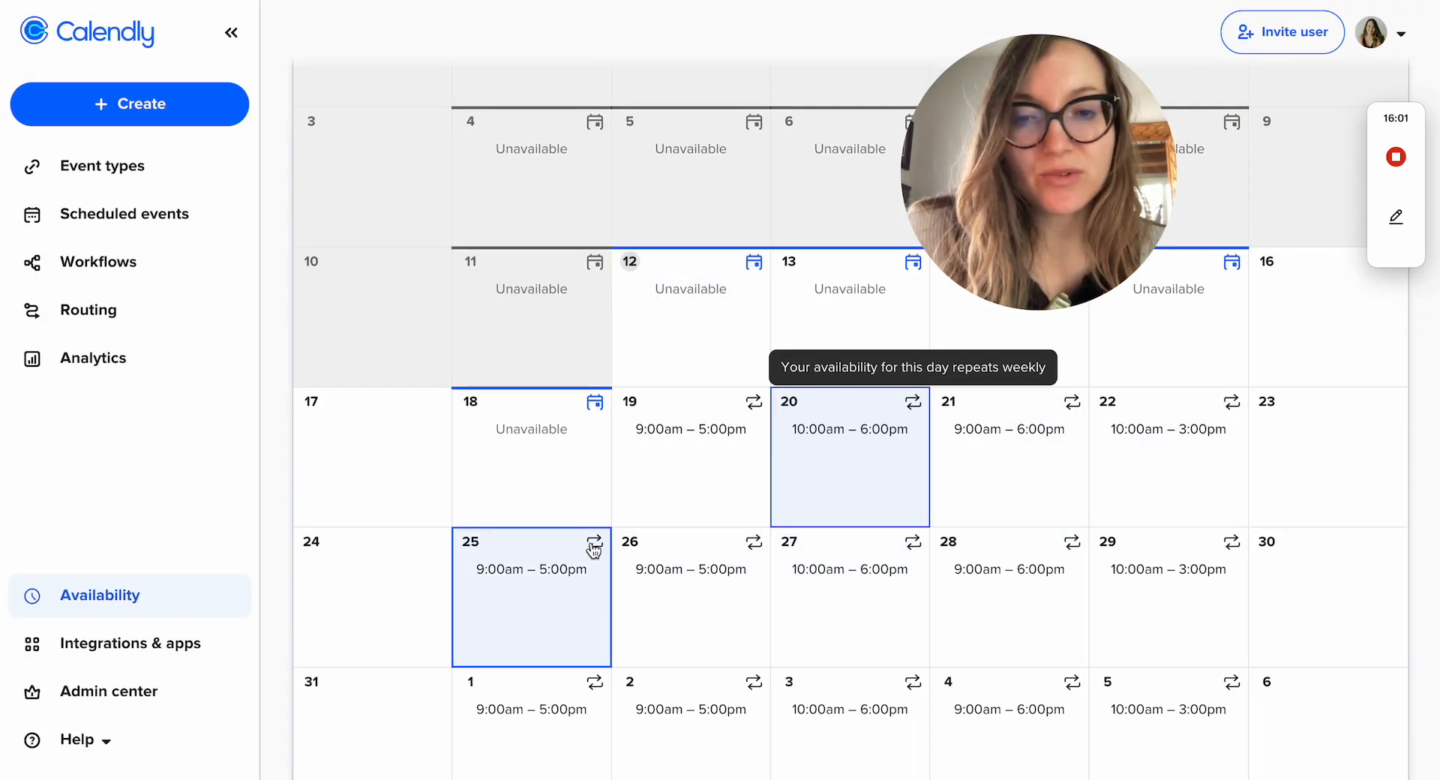
pyautogui.scroll(-3, 591, 548)
pyautogui.scroll(3, 830, 459)
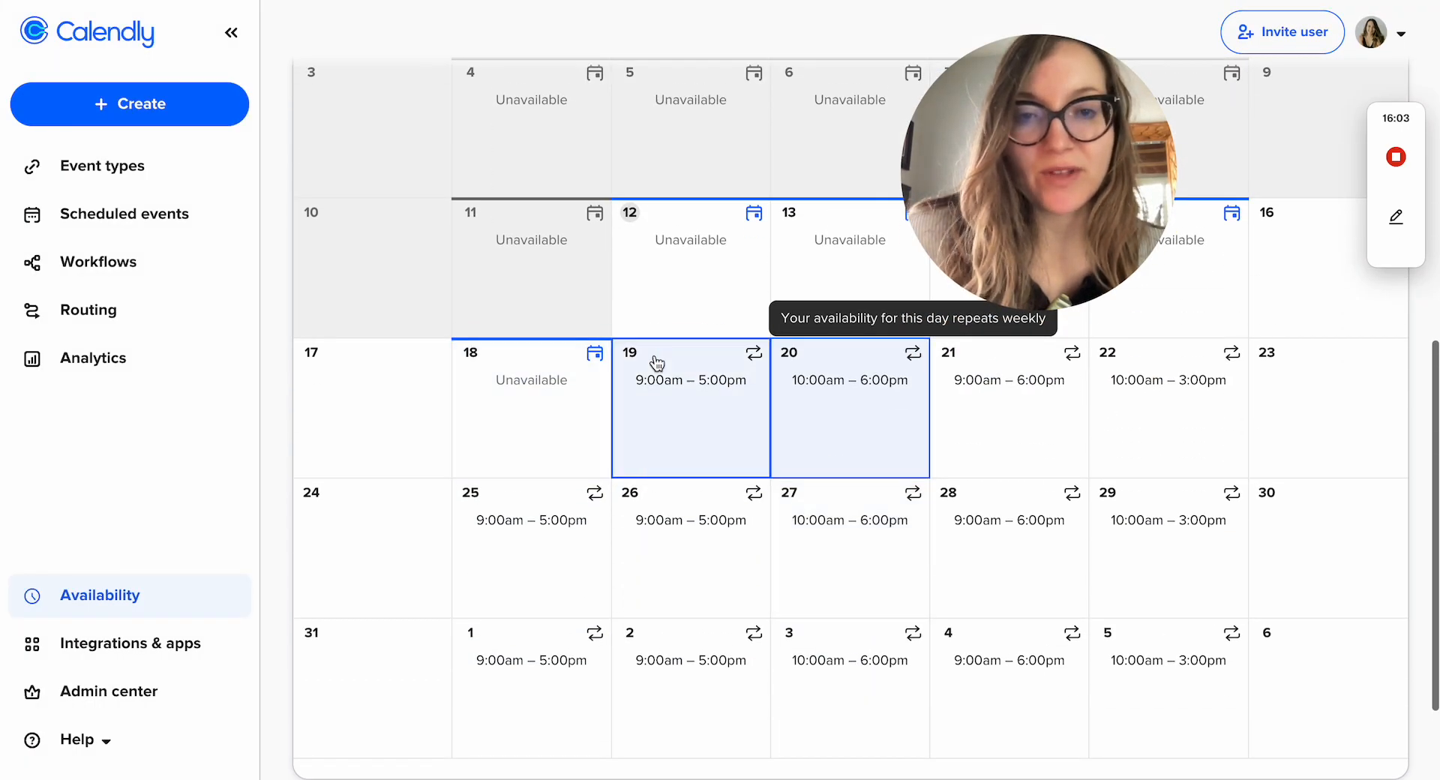
pyautogui.scroll(2, 871, 437)
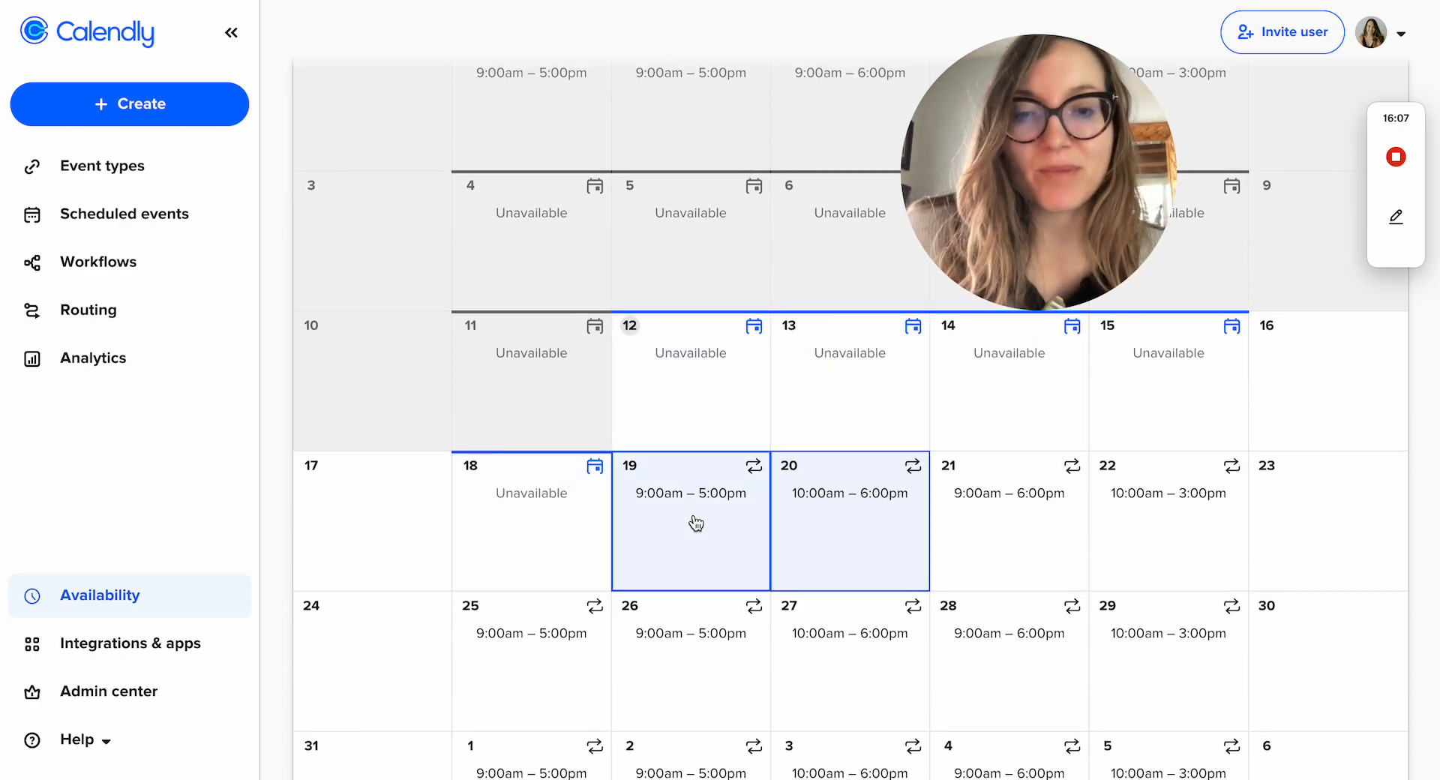
pyautogui.scroll(-2, 696, 555)
pyautogui.scroll(1, 858, 432)
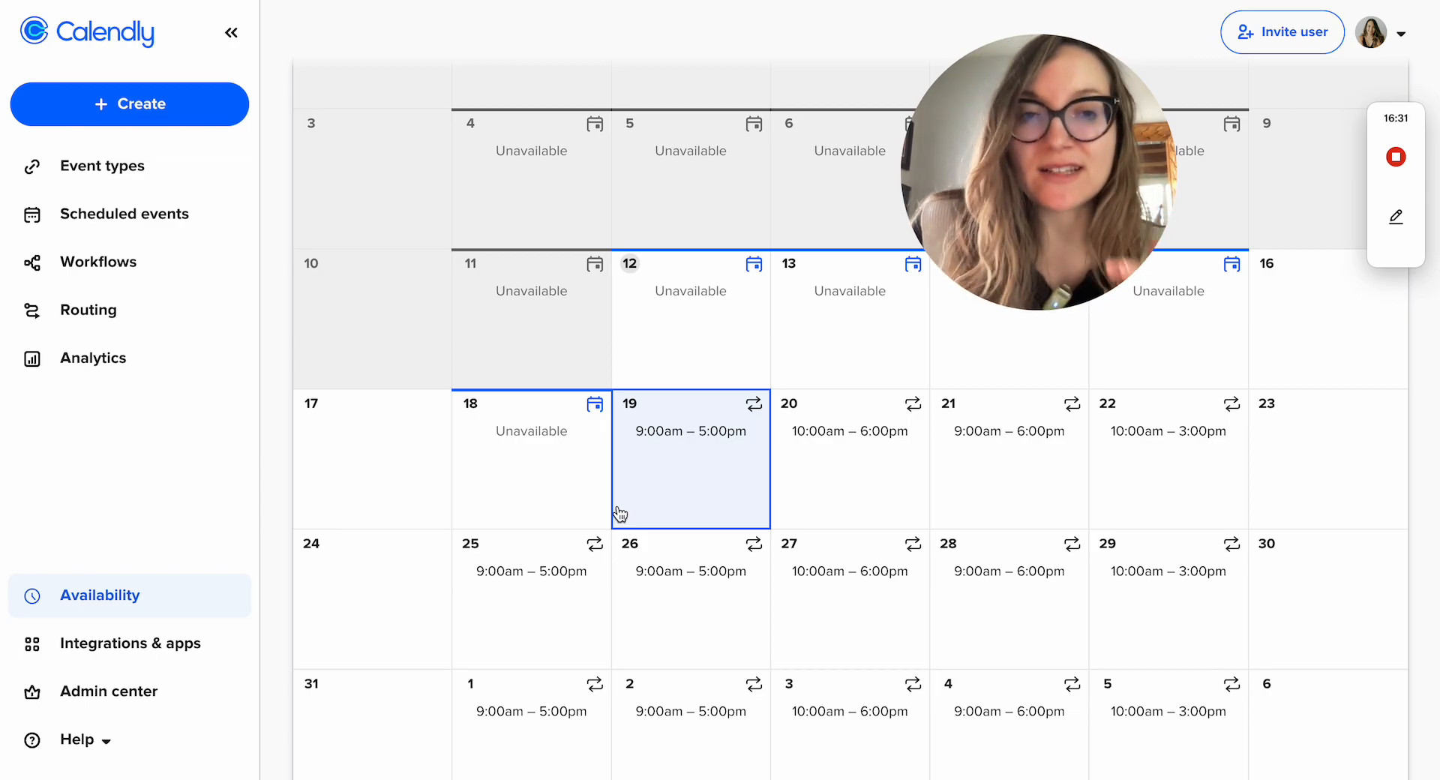
pyautogui.scroll(8, 459, 519)
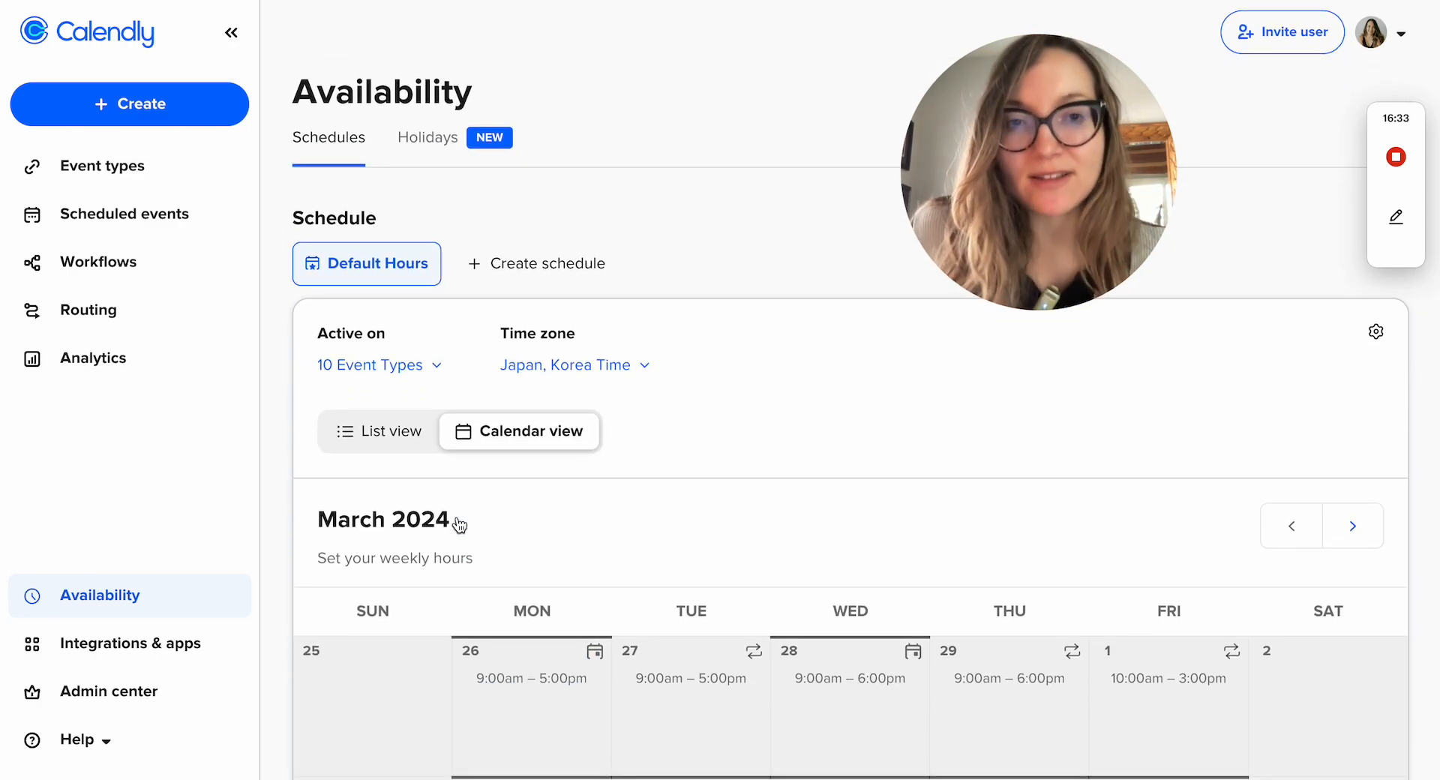
pyautogui.scroll(-5, 459, 524)
pyautogui.scroll(-5, 458, 523)
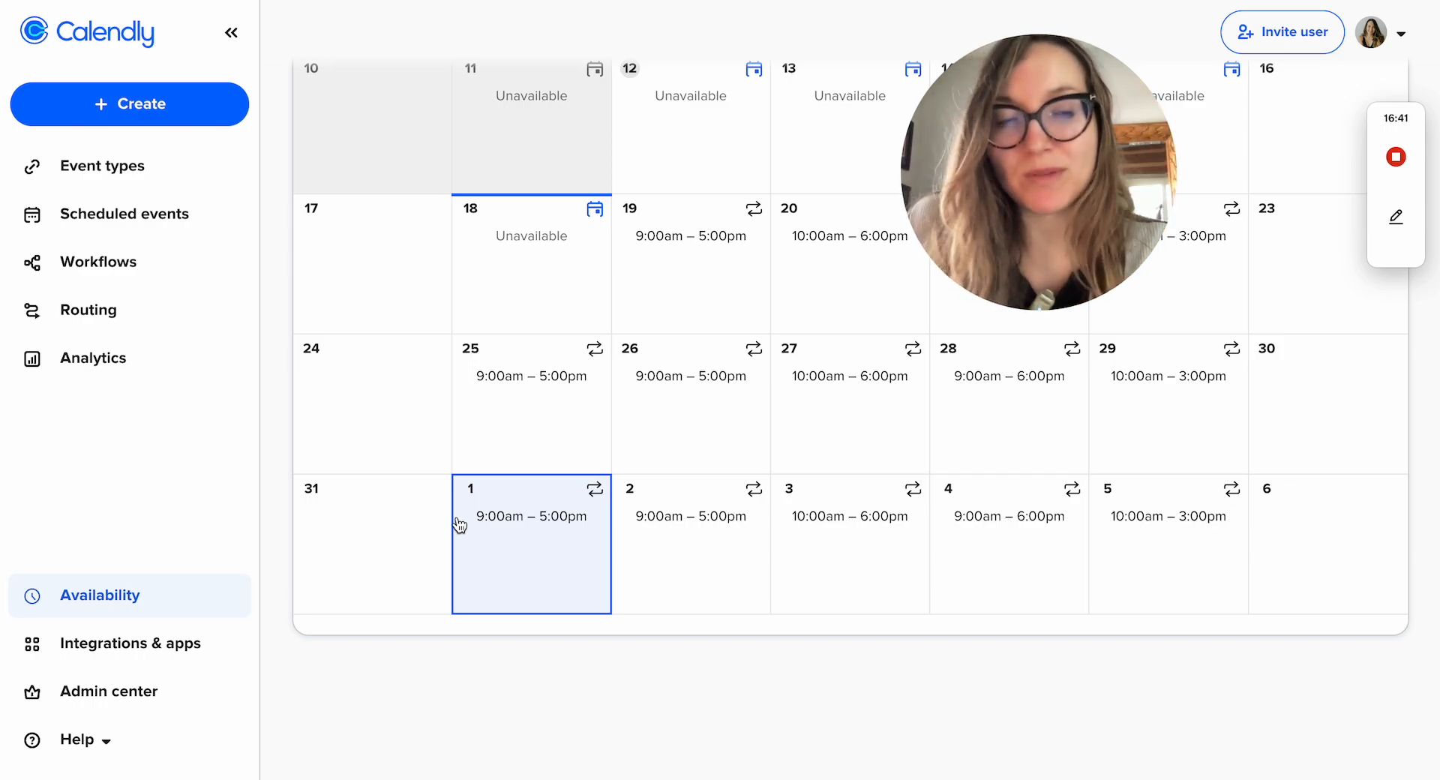
pyautogui.scroll(2, 458, 525)
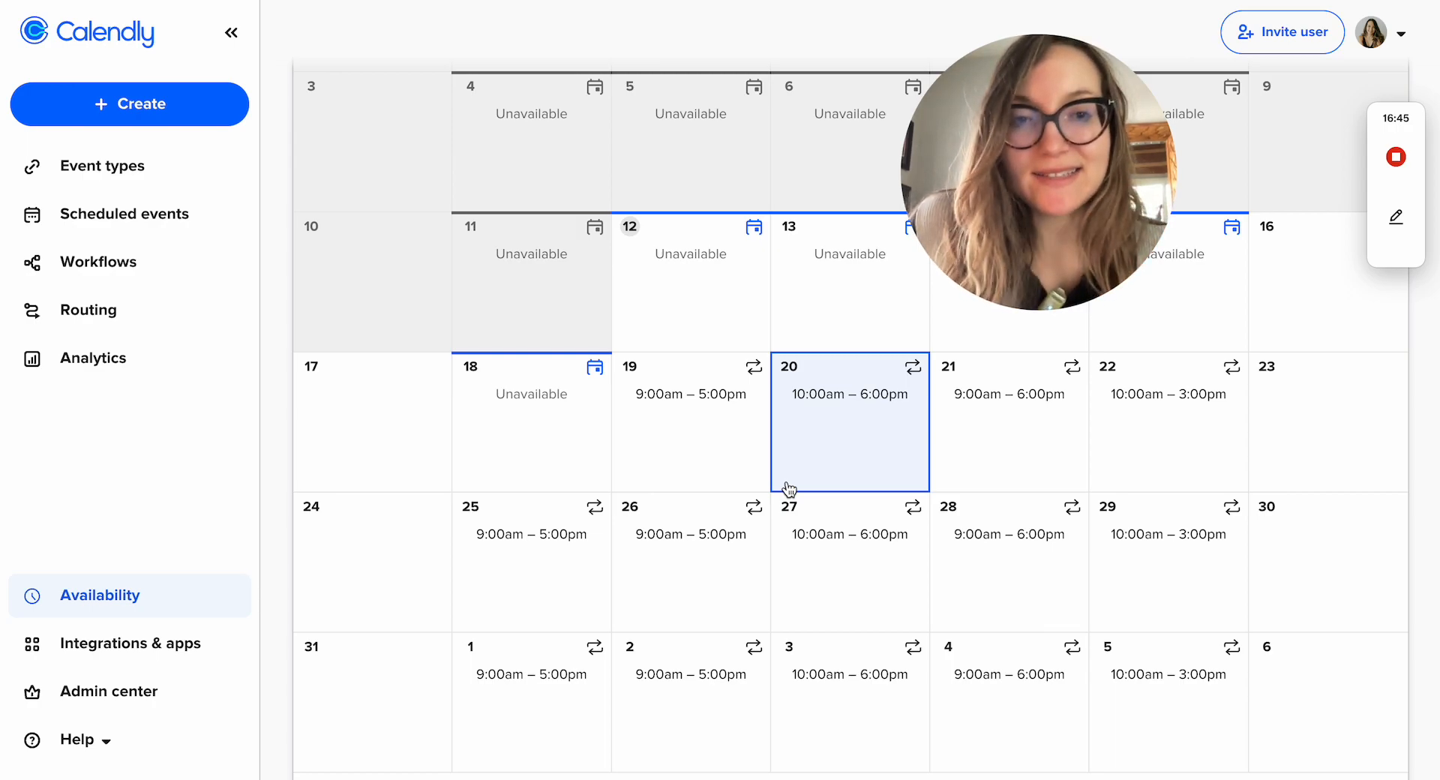
pyautogui.scroll(2, 789, 488)
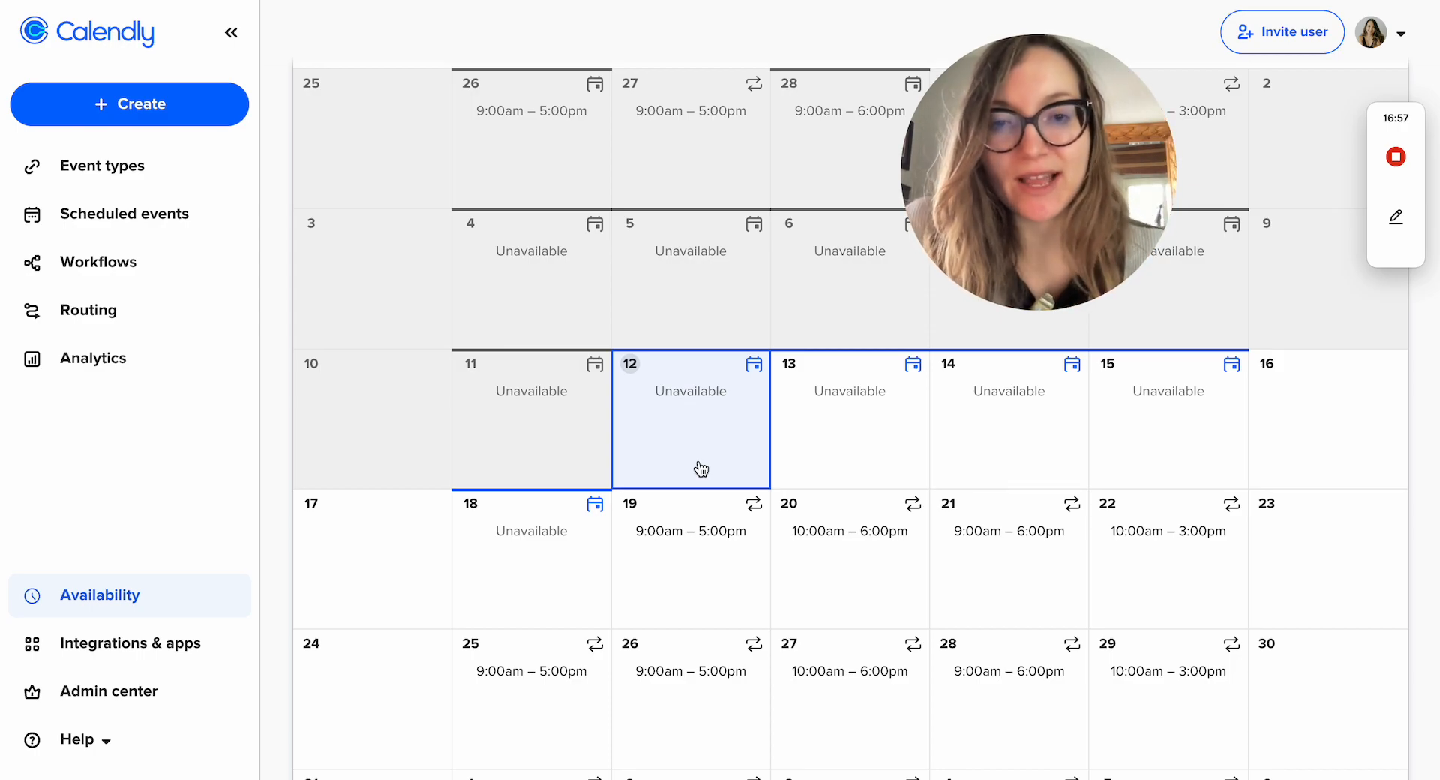
pyautogui.scroll(-3, 700, 468)
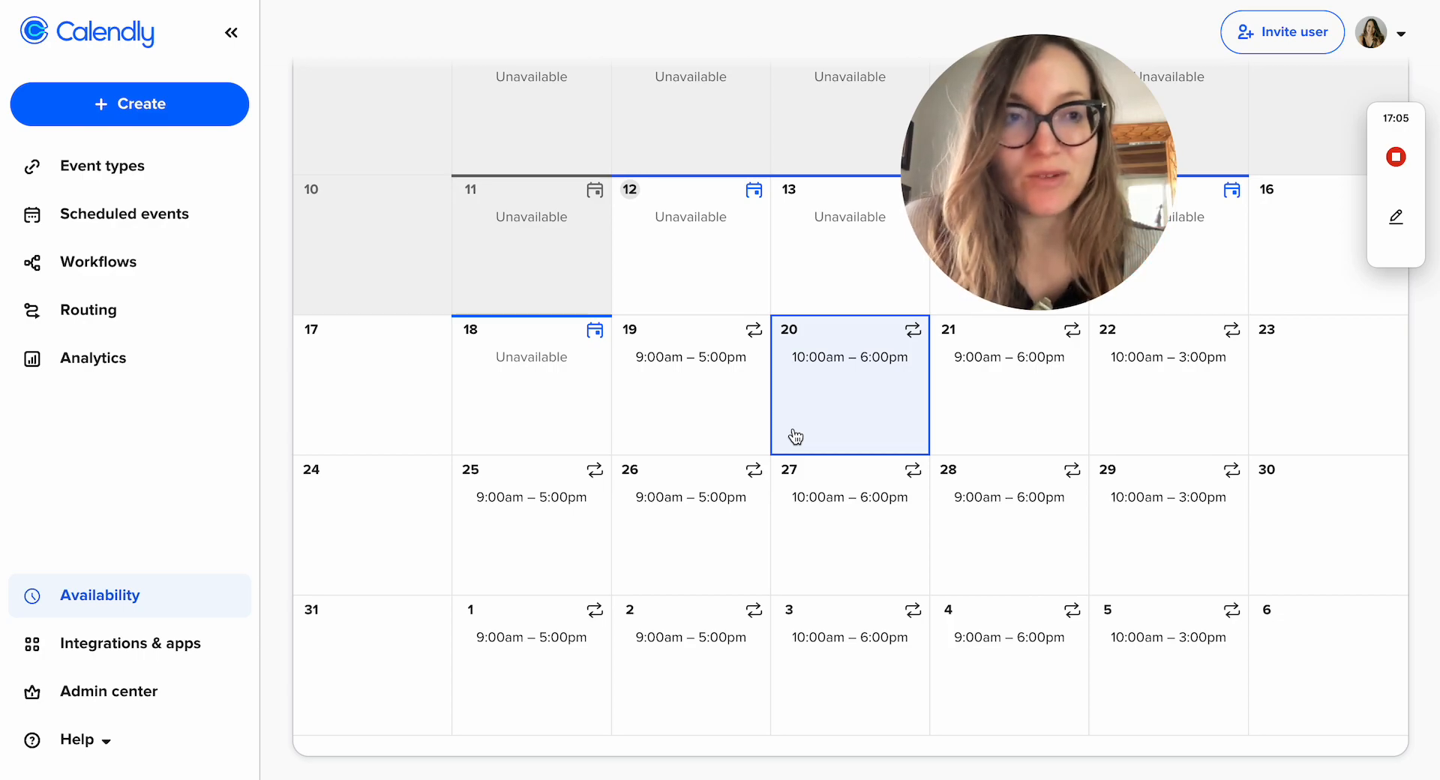
pyautogui.scroll(1, 795, 436)
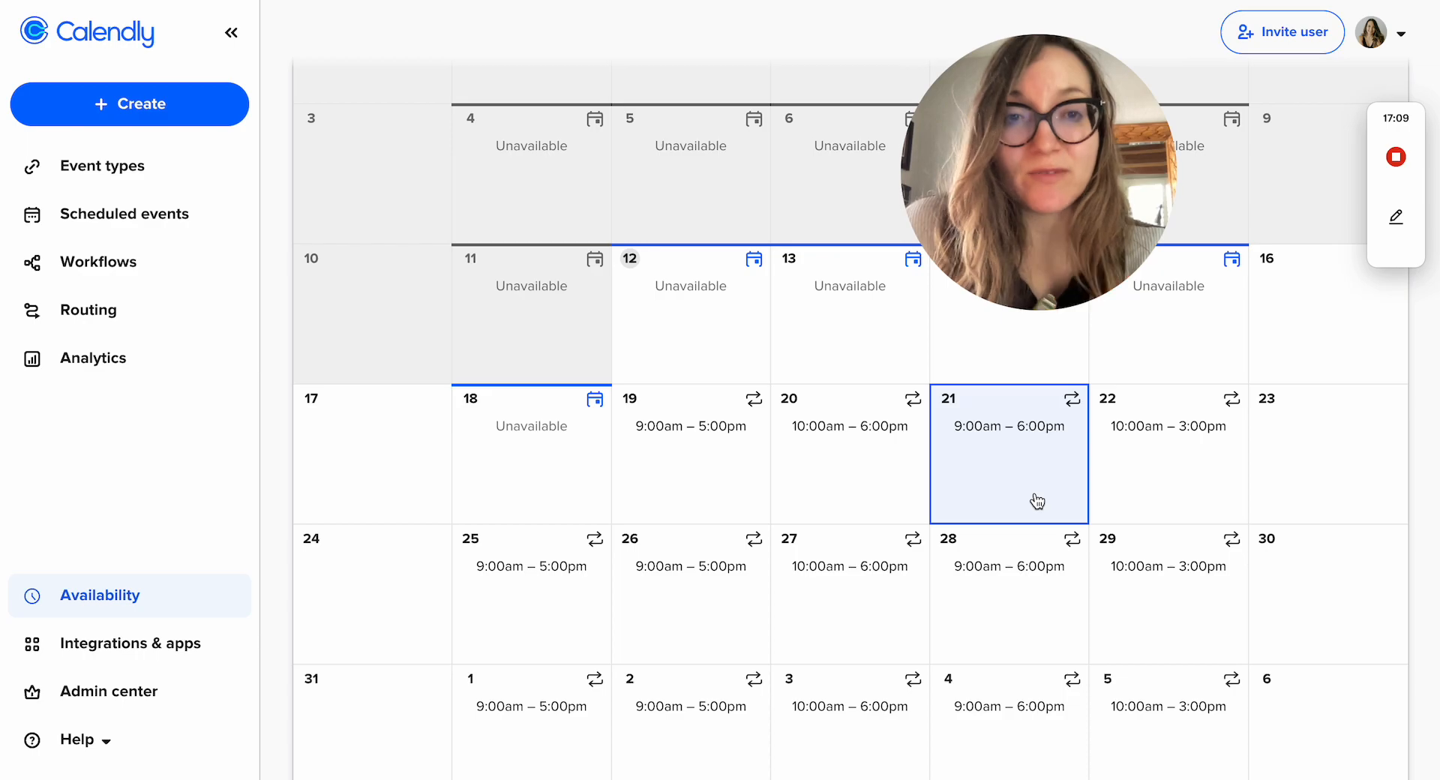
pyautogui.moveTo(755, 680)
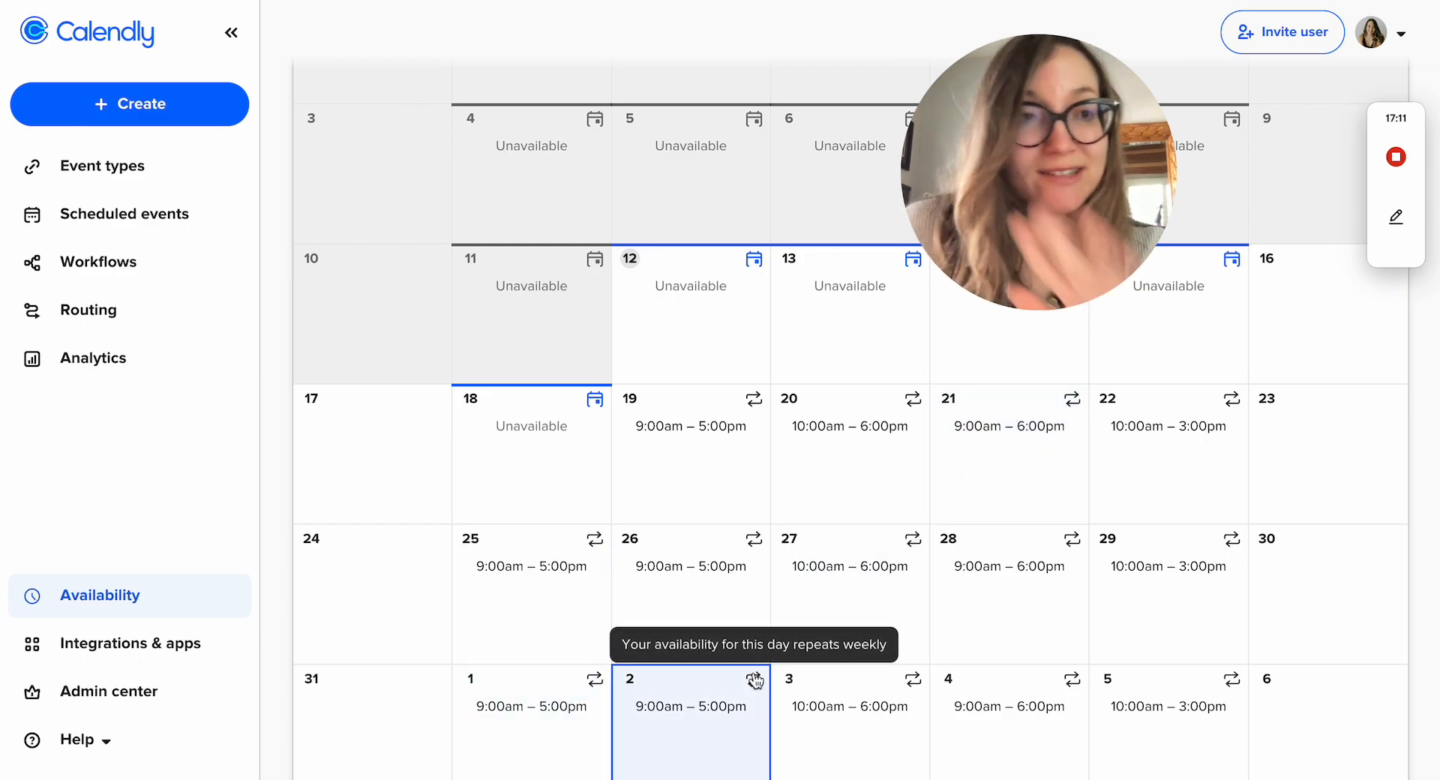
# Check which event types the Default Hours schedule is active on, and close the list without changes.
pyautogui.scroll(10, 677, 551)
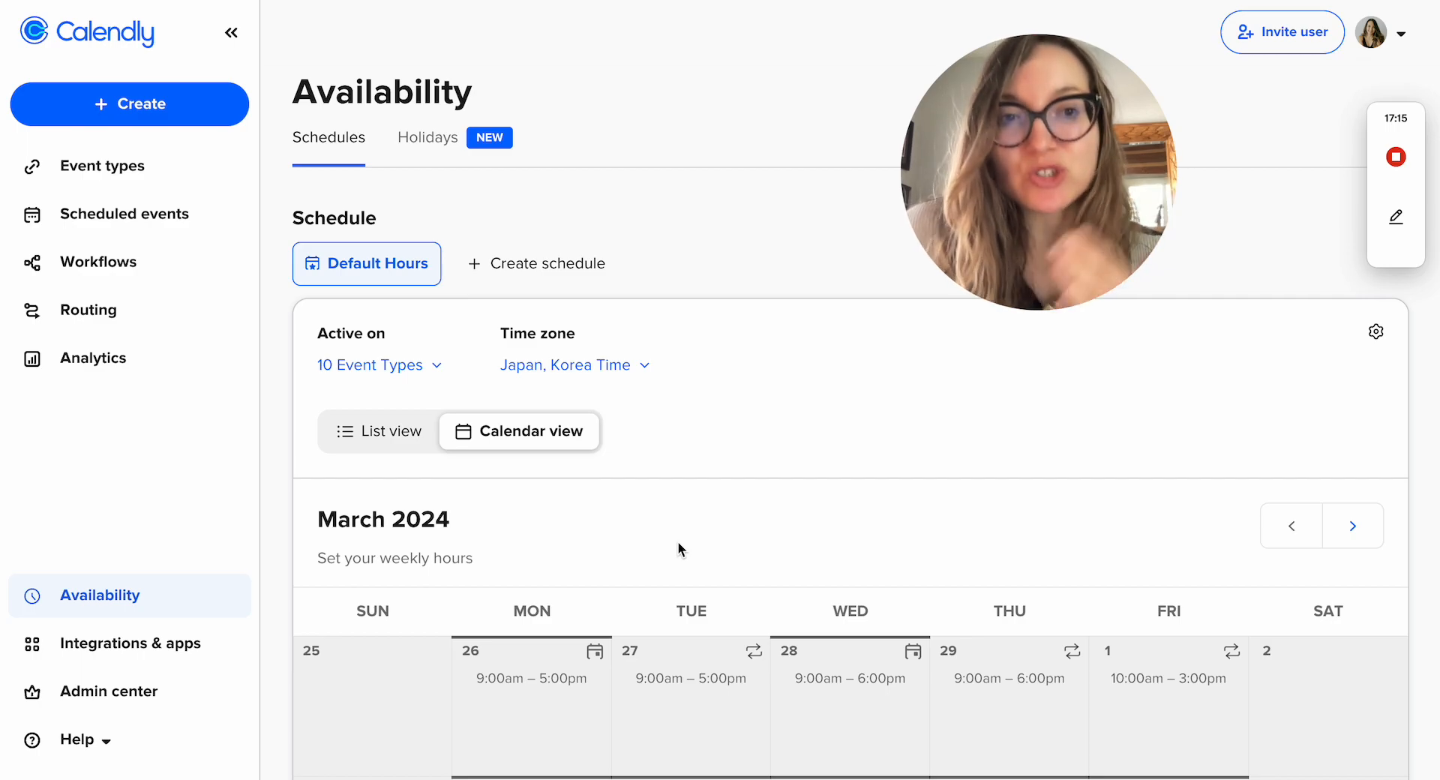
pyautogui.scroll(-9, 678, 547)
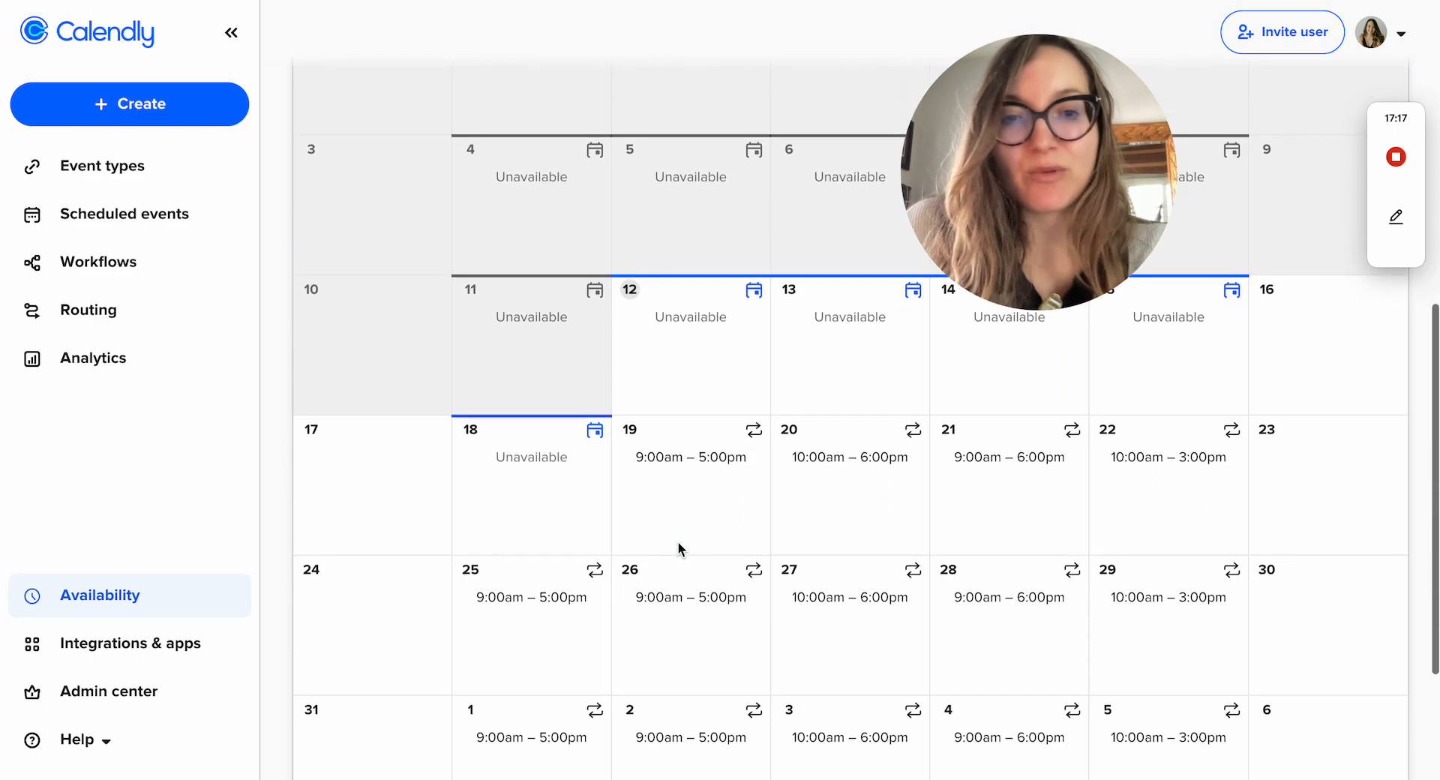
pyautogui.scroll(7, 678, 550)
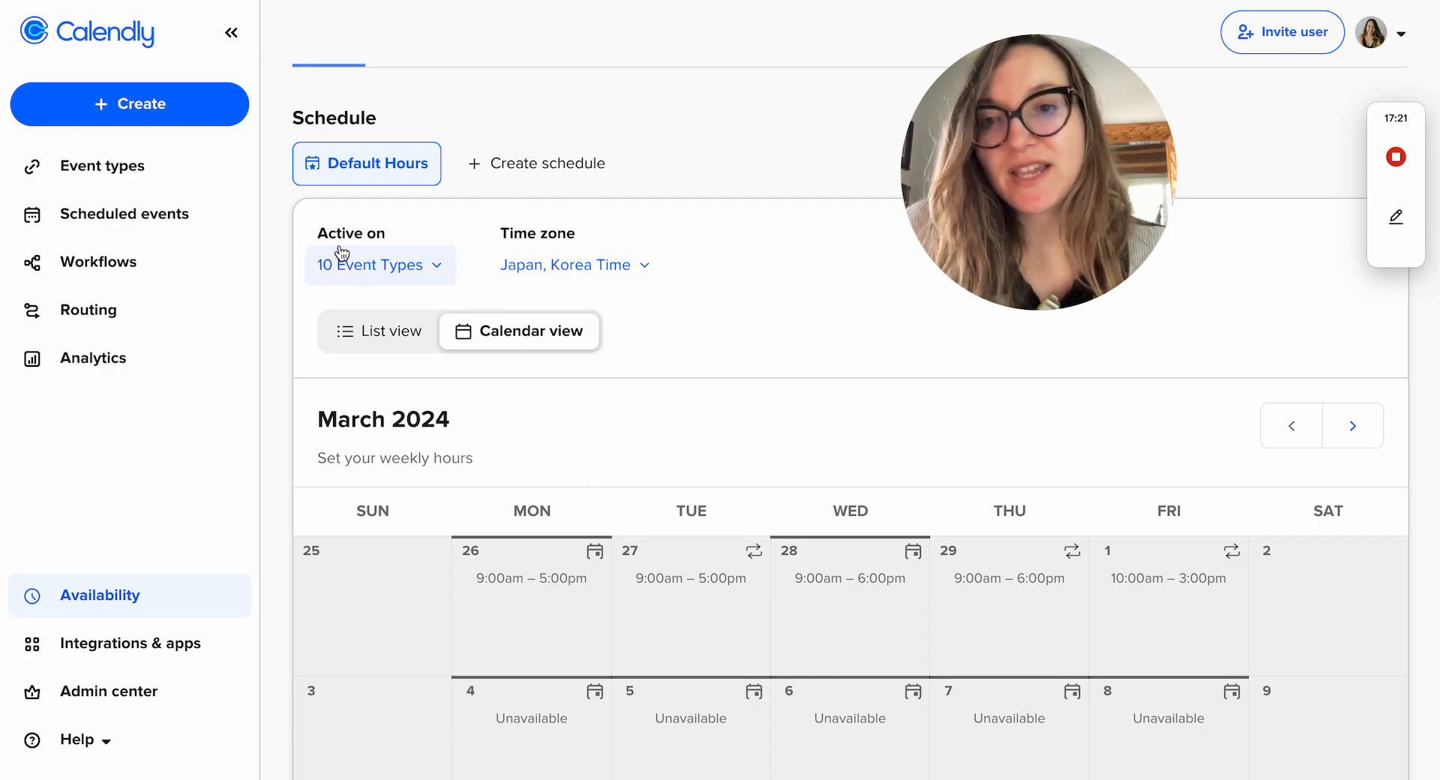
pyautogui.click(412, 264)
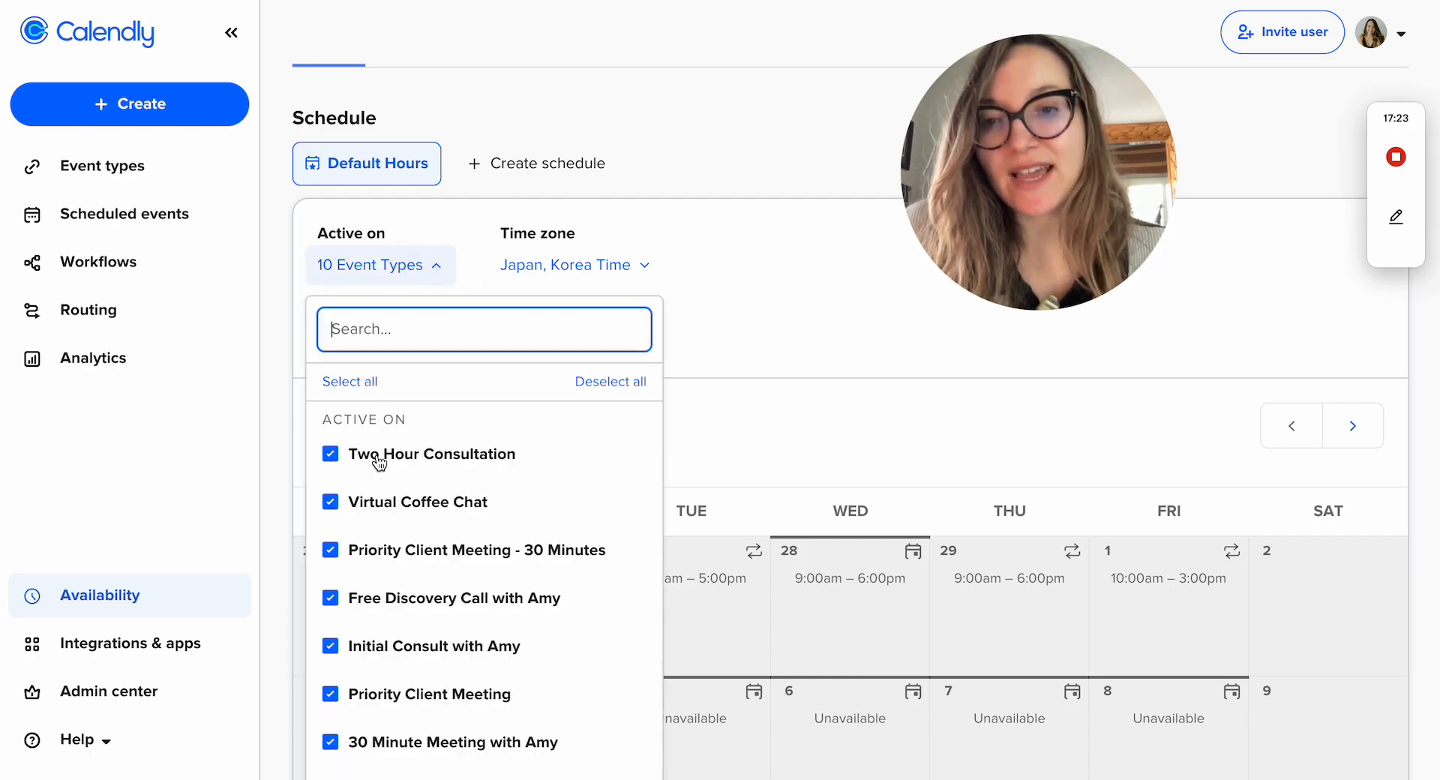
pyautogui.click(417, 264)
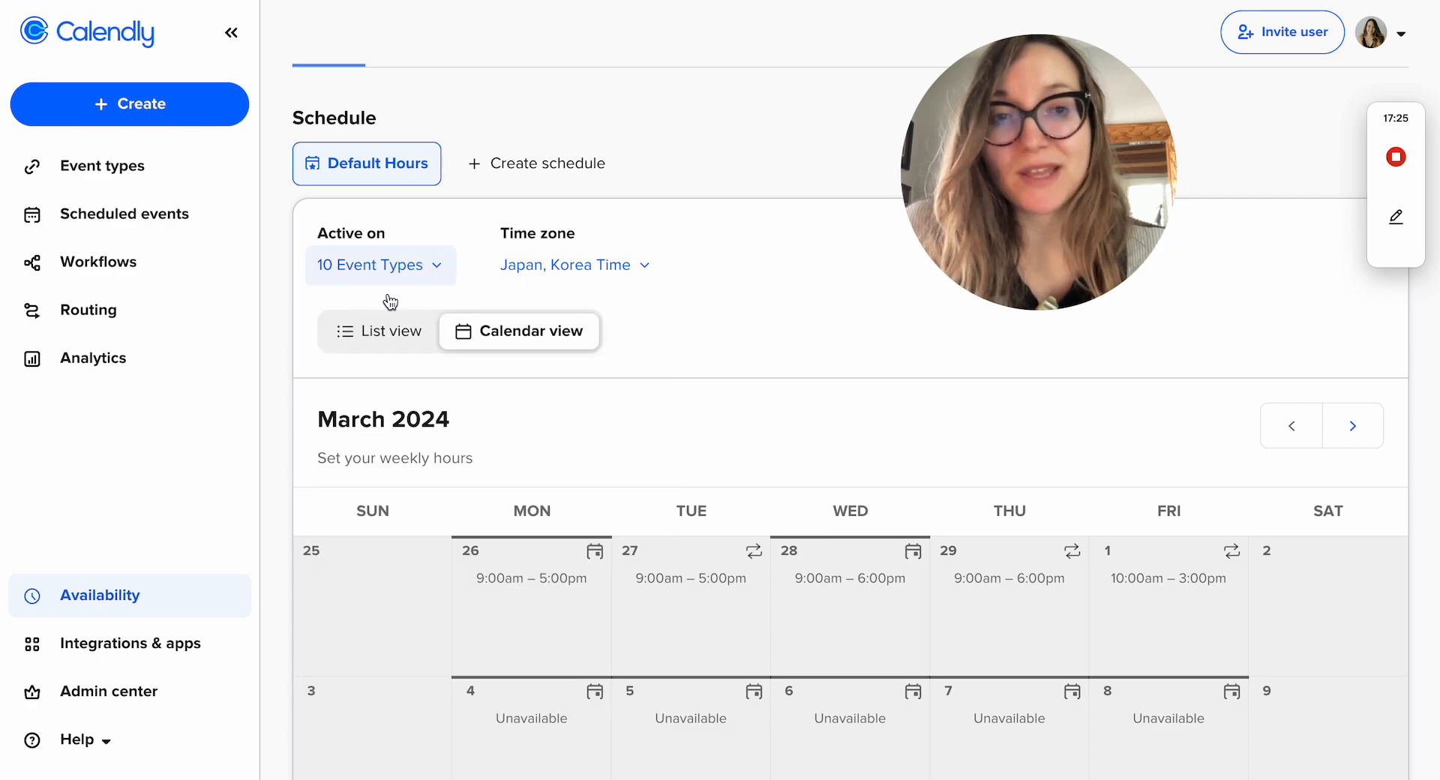
pyautogui.scroll(-8, 427, 263)
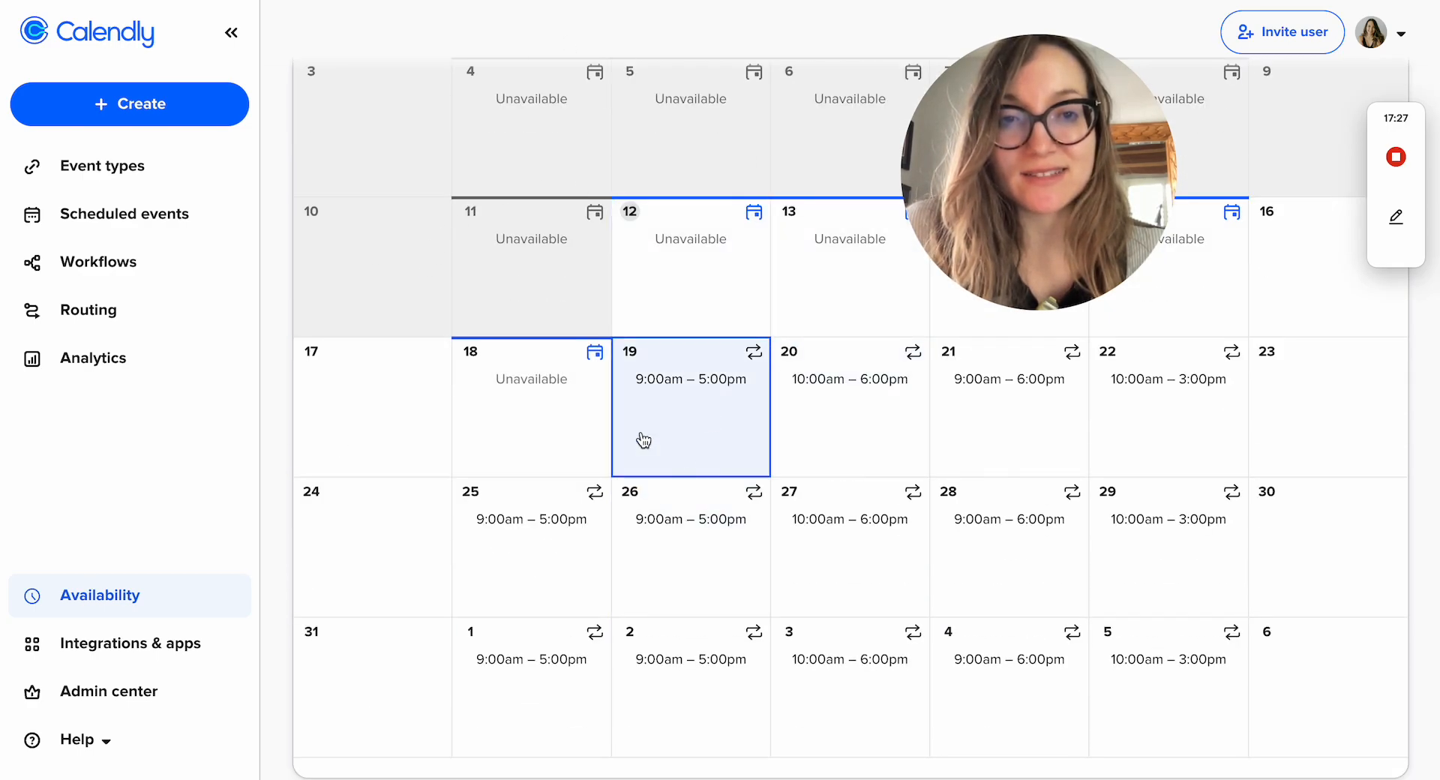
pyautogui.scroll(8, 666, 466)
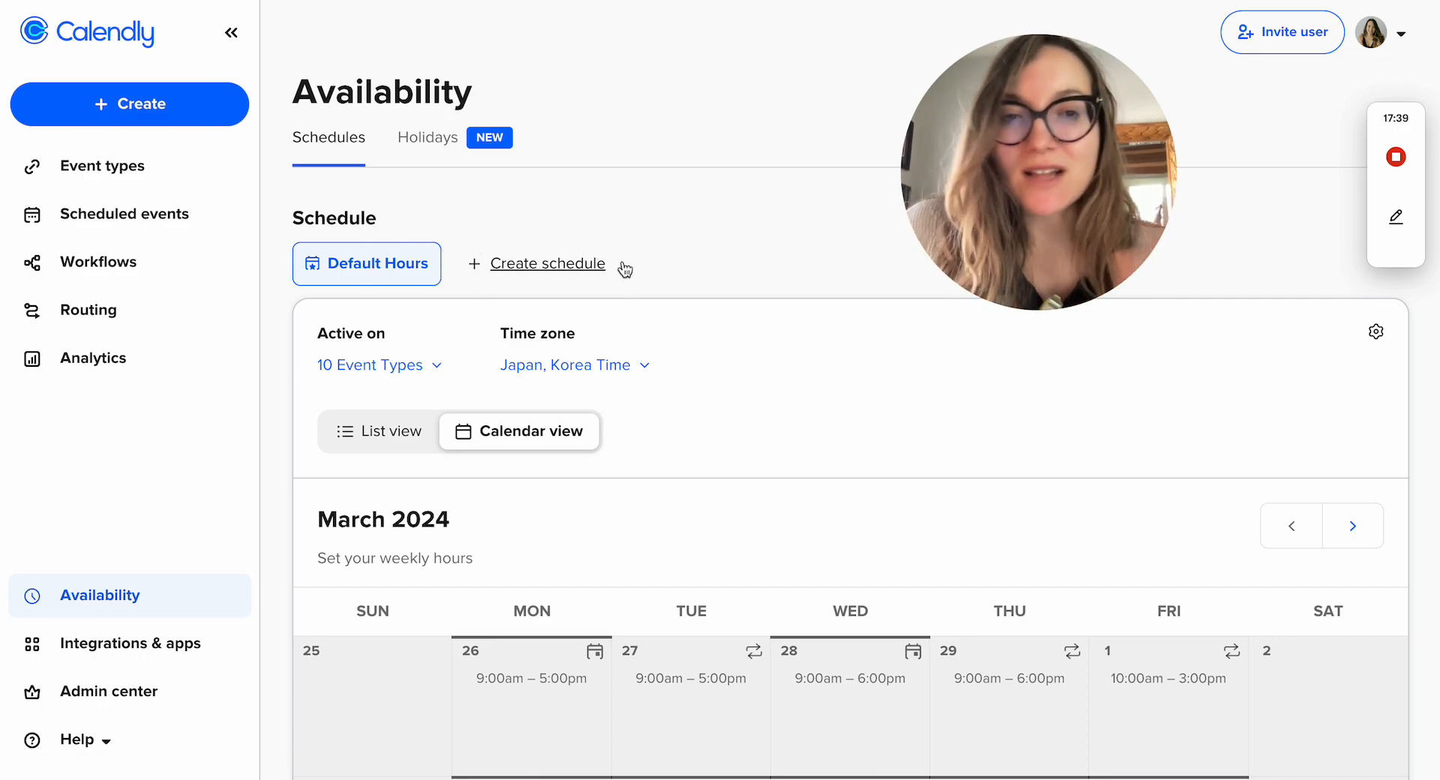
pyautogui.scroll(-2, 625, 268)
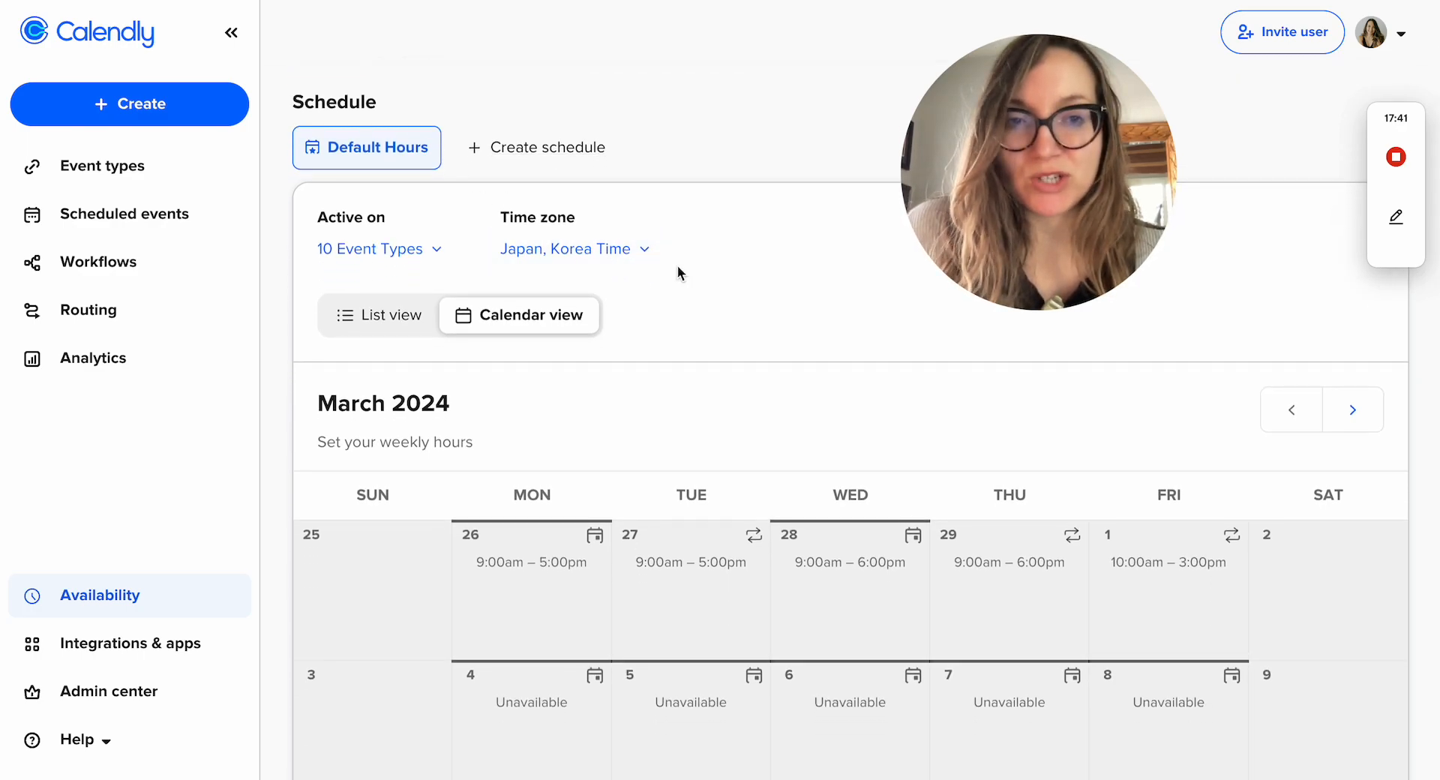
pyautogui.scroll(2, 674, 265)
pyautogui.scroll(-1, 673, 263)
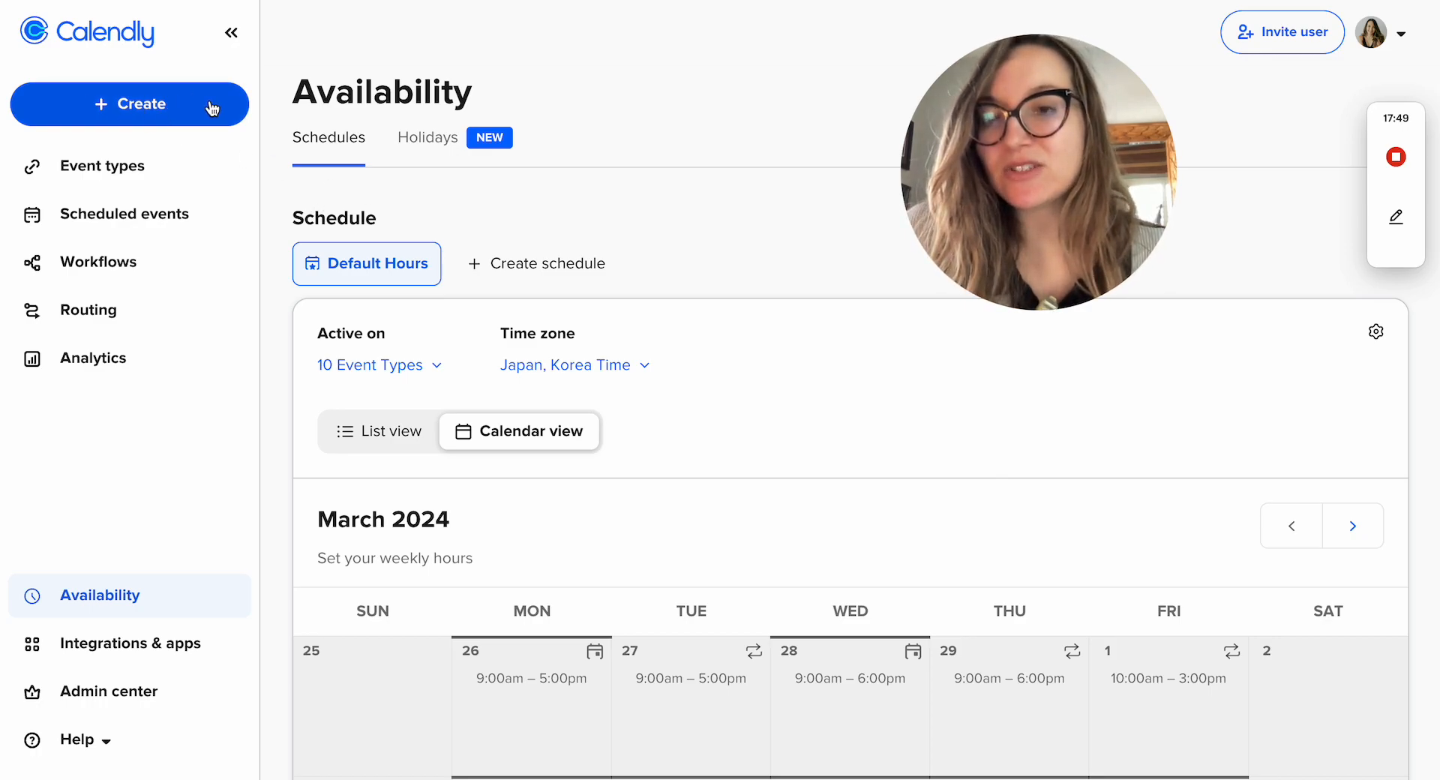
# Start a new one-off meeting and offer 30-minute slots on Wednesday, March 13 from 2:00pm to 8:00pm.
pyautogui.click(99, 105)
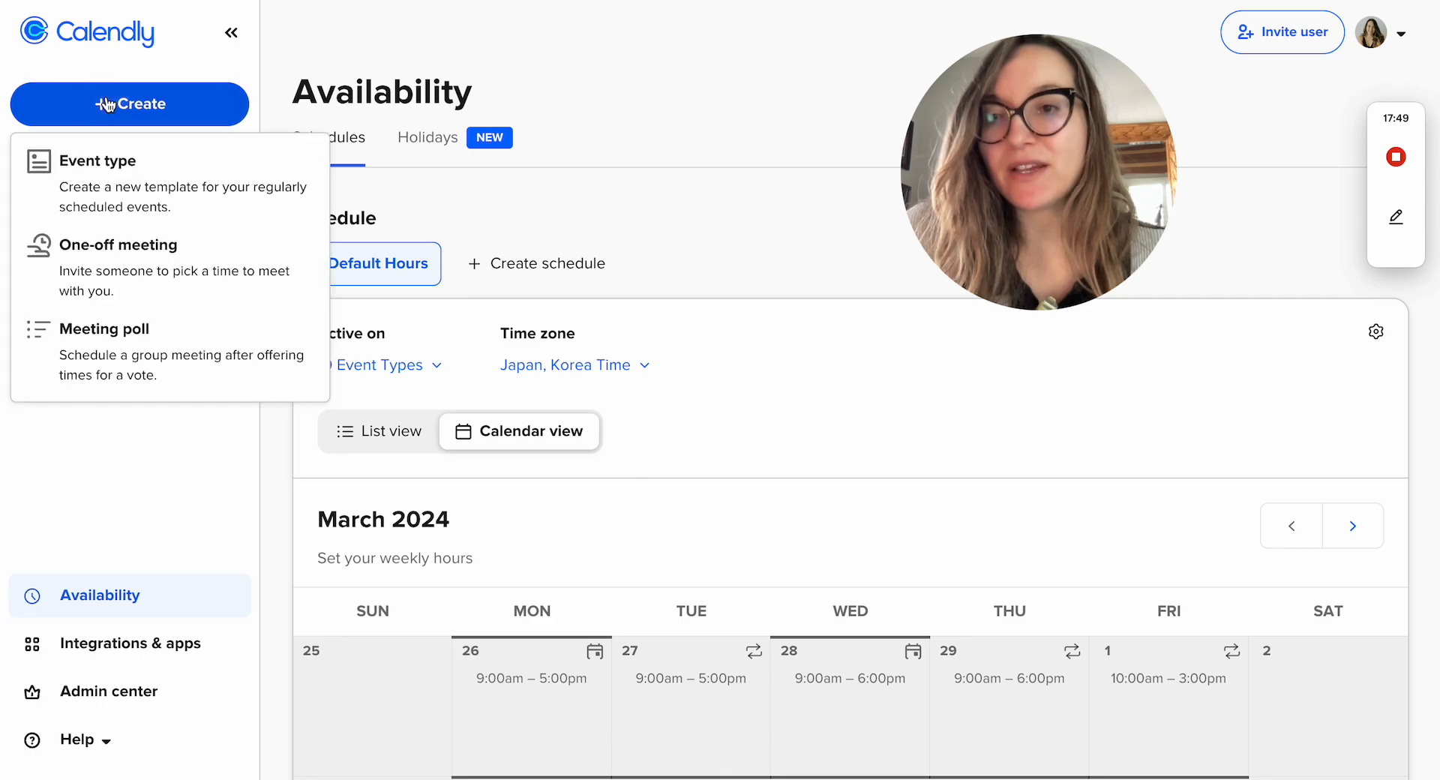
pyautogui.click(188, 270)
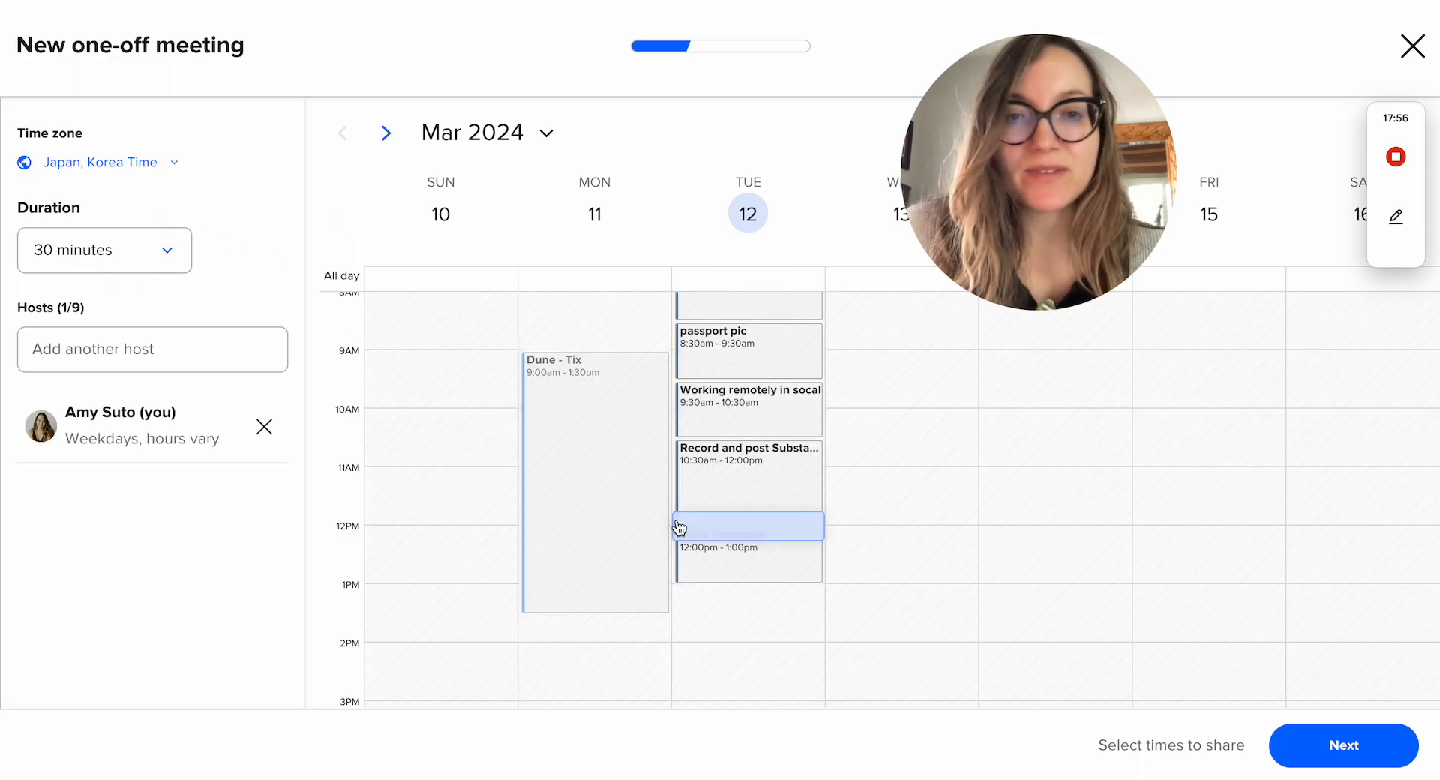
pyautogui.scroll(-2, 728, 513)
pyautogui.scroll(-3, 726, 505)
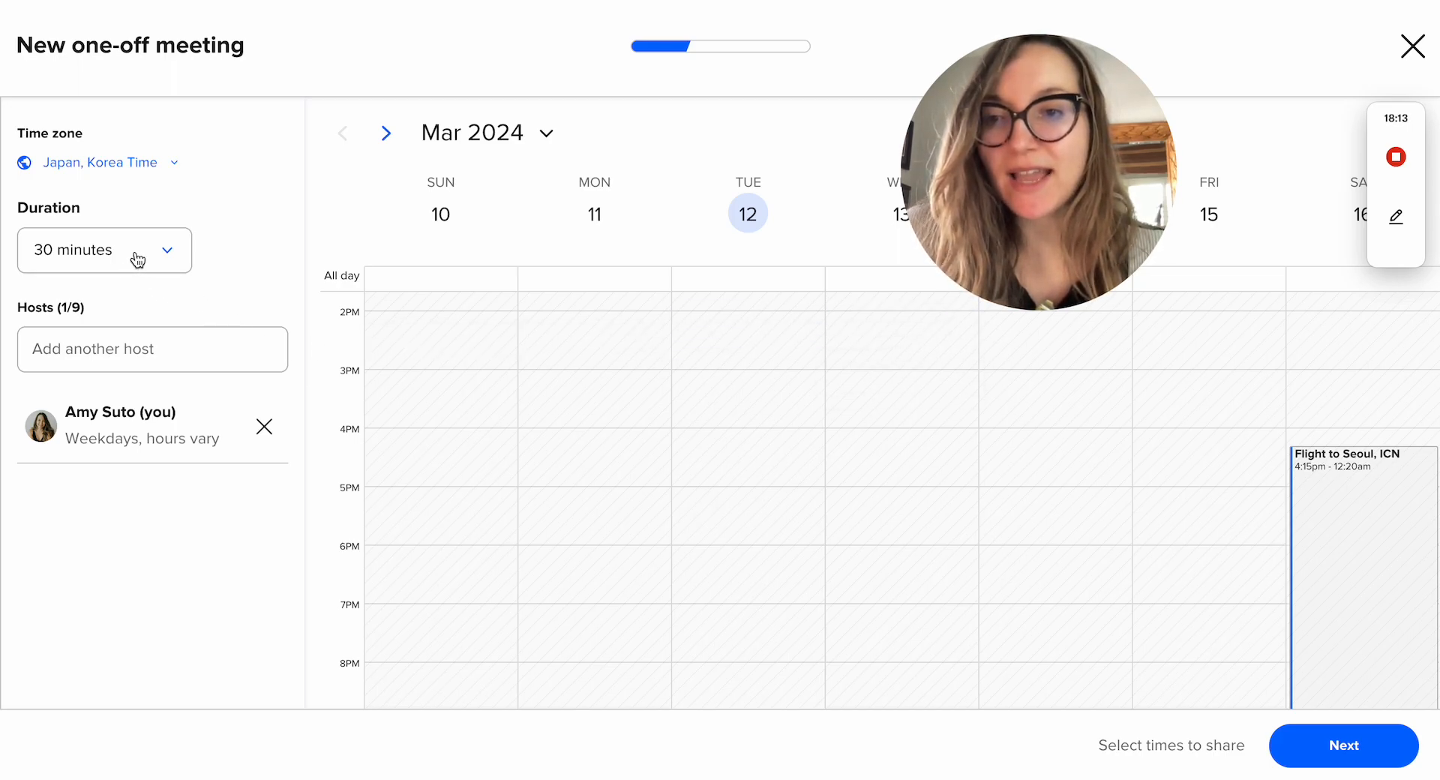
pyautogui.moveTo(887, 316); pyautogui.dragTo(887, 653)
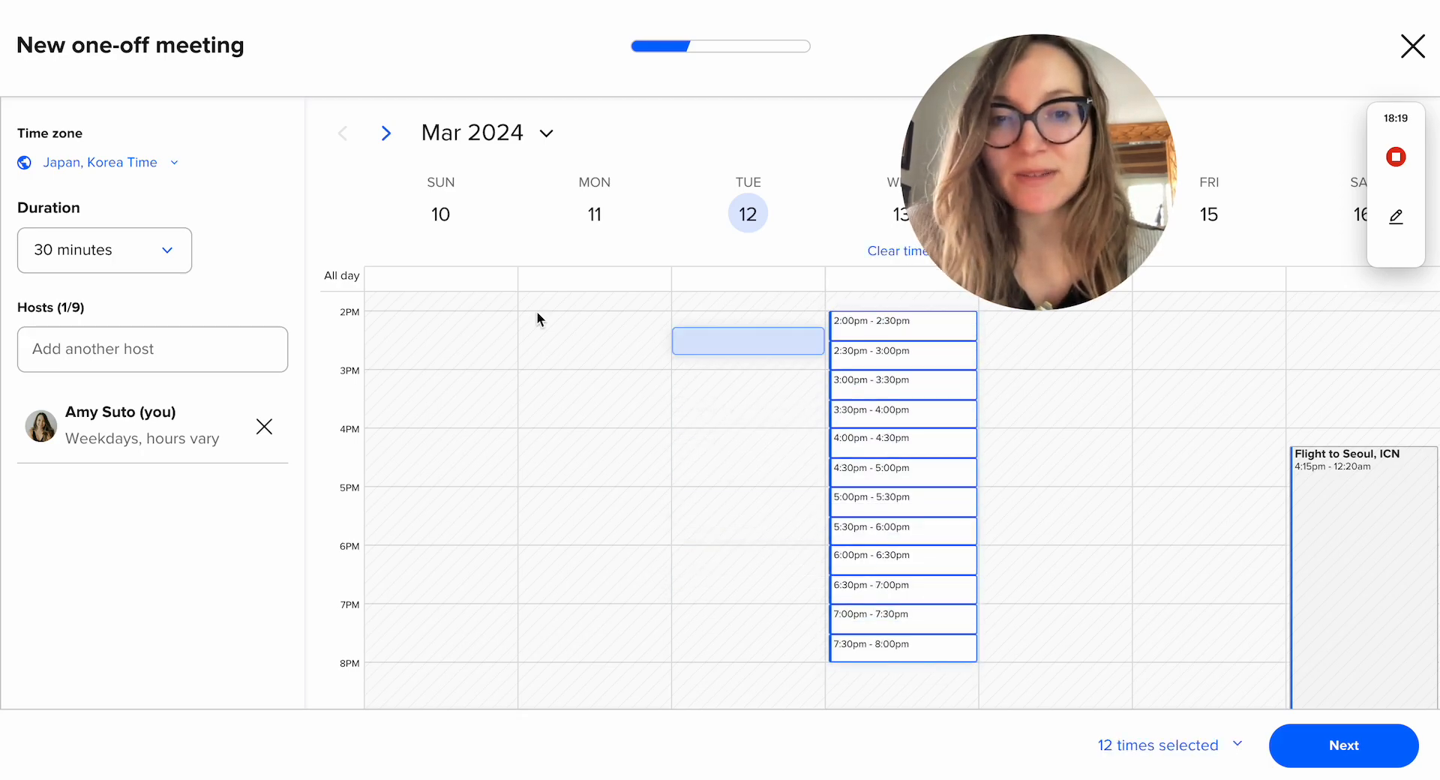
# Check the time zone choices for the one-off meeting without changing them, and continue to the event details.
pyautogui.click(109, 162)
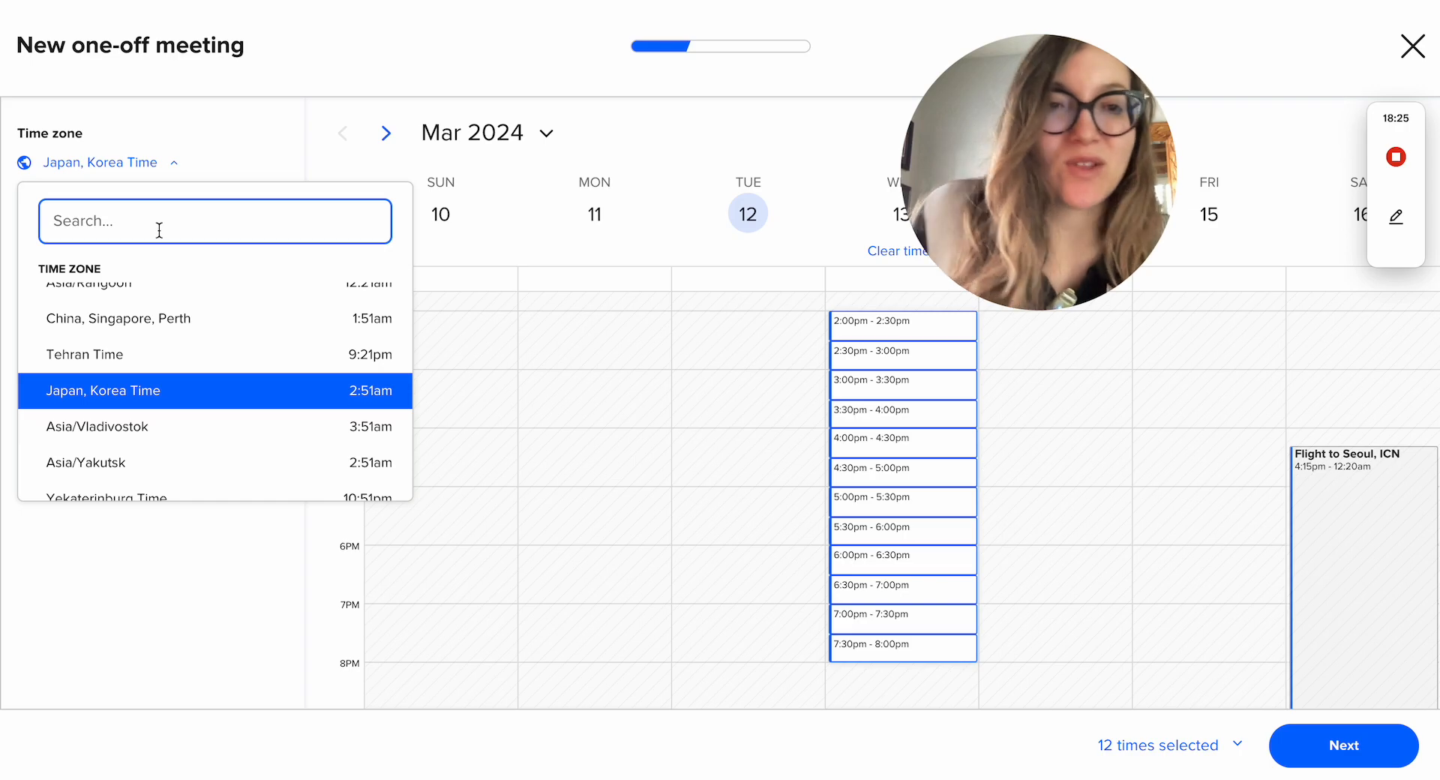
pyautogui.click(234, 142)
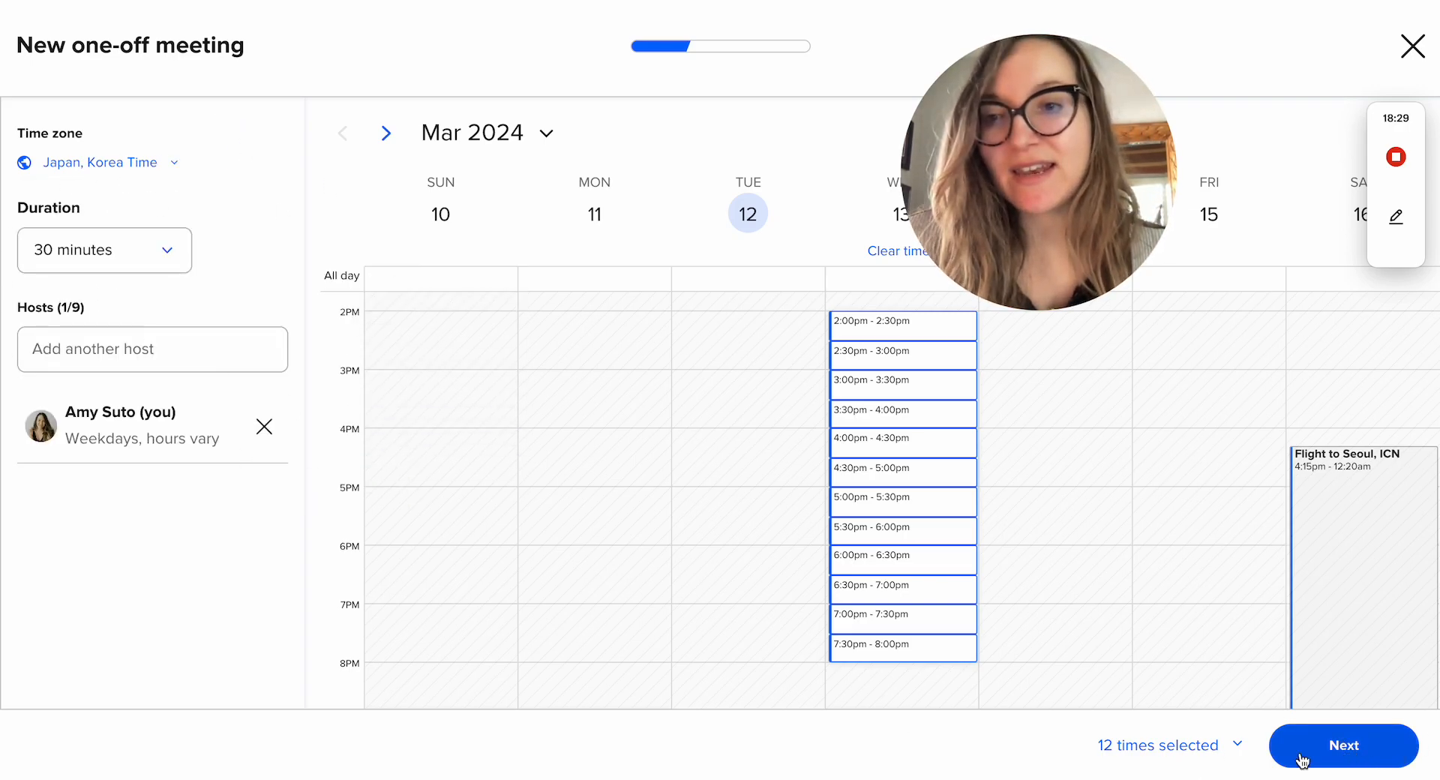
pyautogui.click(1365, 750)
pyautogui.scroll(-1, 443, 270)
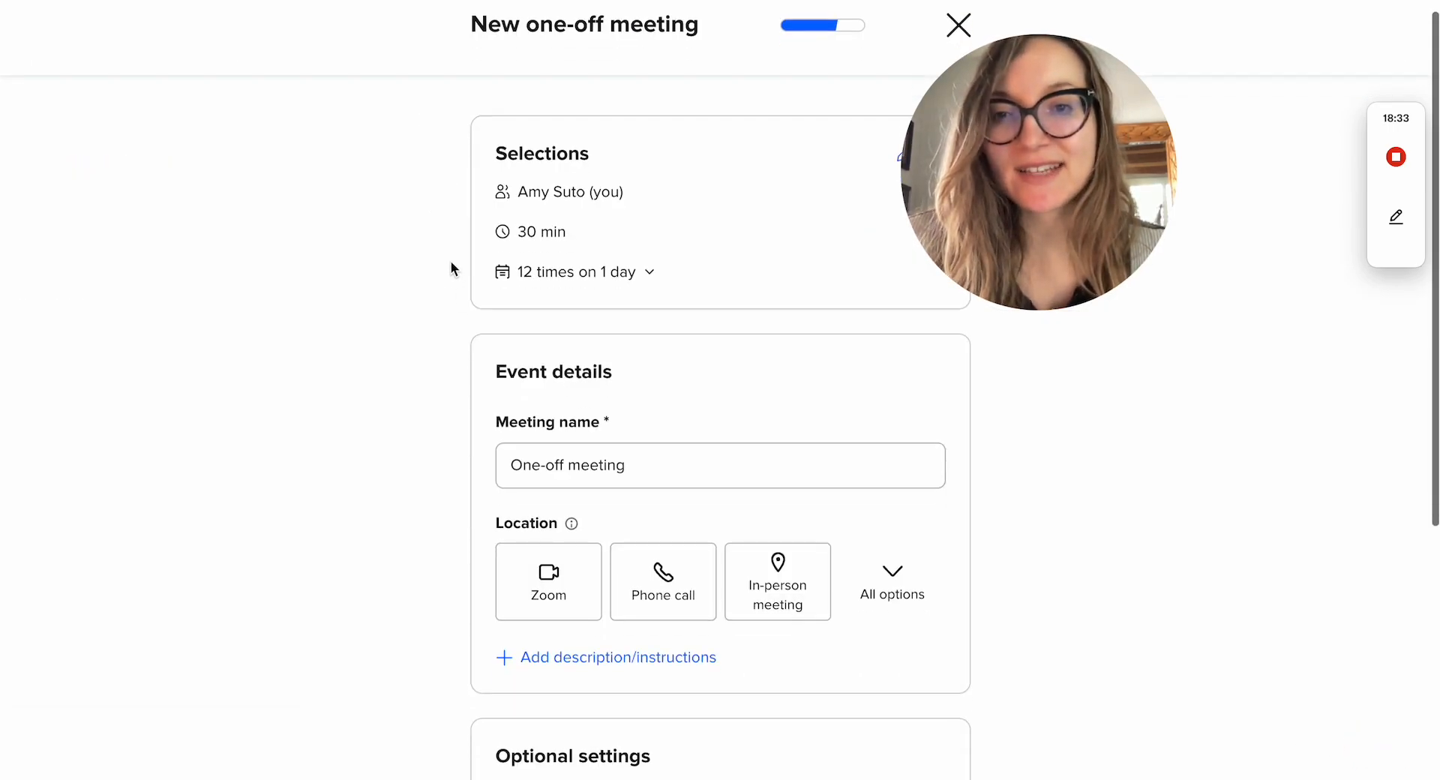
# Name the one-off meeting "Client x" plus the host's first name, and set its location to Zoom.
pyautogui.scroll(-2, 578, 466)
pyautogui.click(544, 317)
pyautogui.doubleClick(546, 315)
pyautogui.tripleClick(547, 315)
pyautogui.write('Client x Amy')
pyautogui.scroll(-1, 372, 317)
pyautogui.click(550, 384)
pyautogui.scroll(-2, 415, 401)
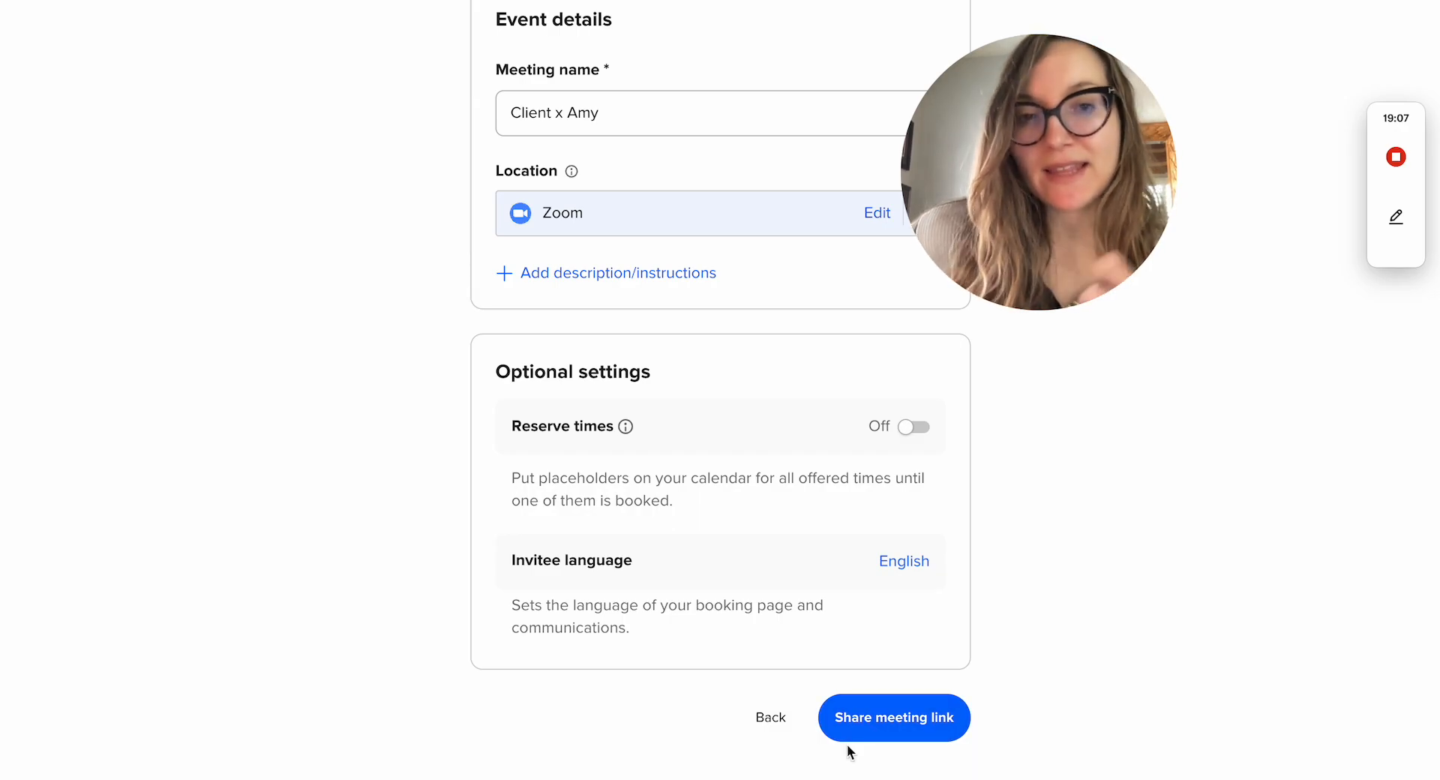
# Go back from the event details, discard the one-off meeting draft, and open the Event types page.
pyautogui.click(773, 722)
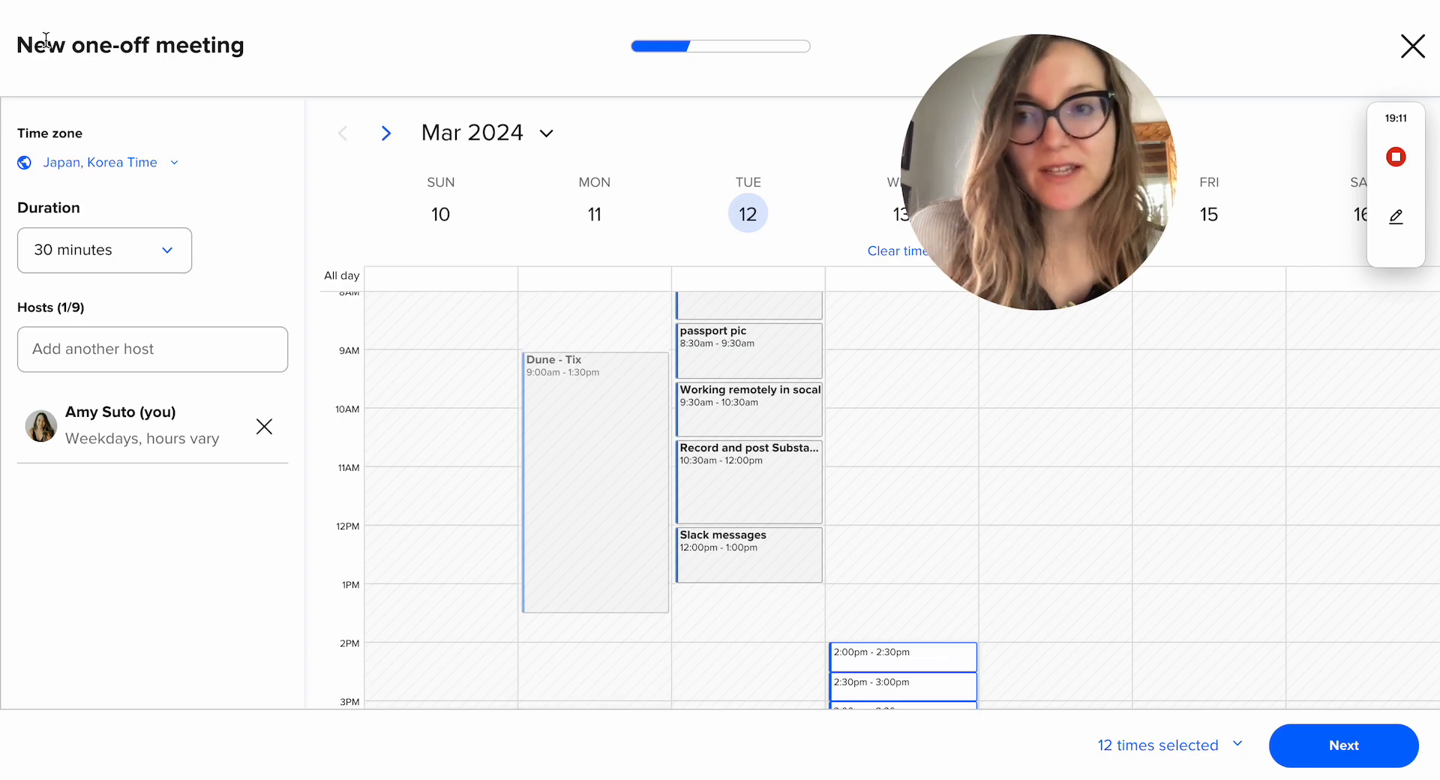
pyautogui.click(1413, 46)
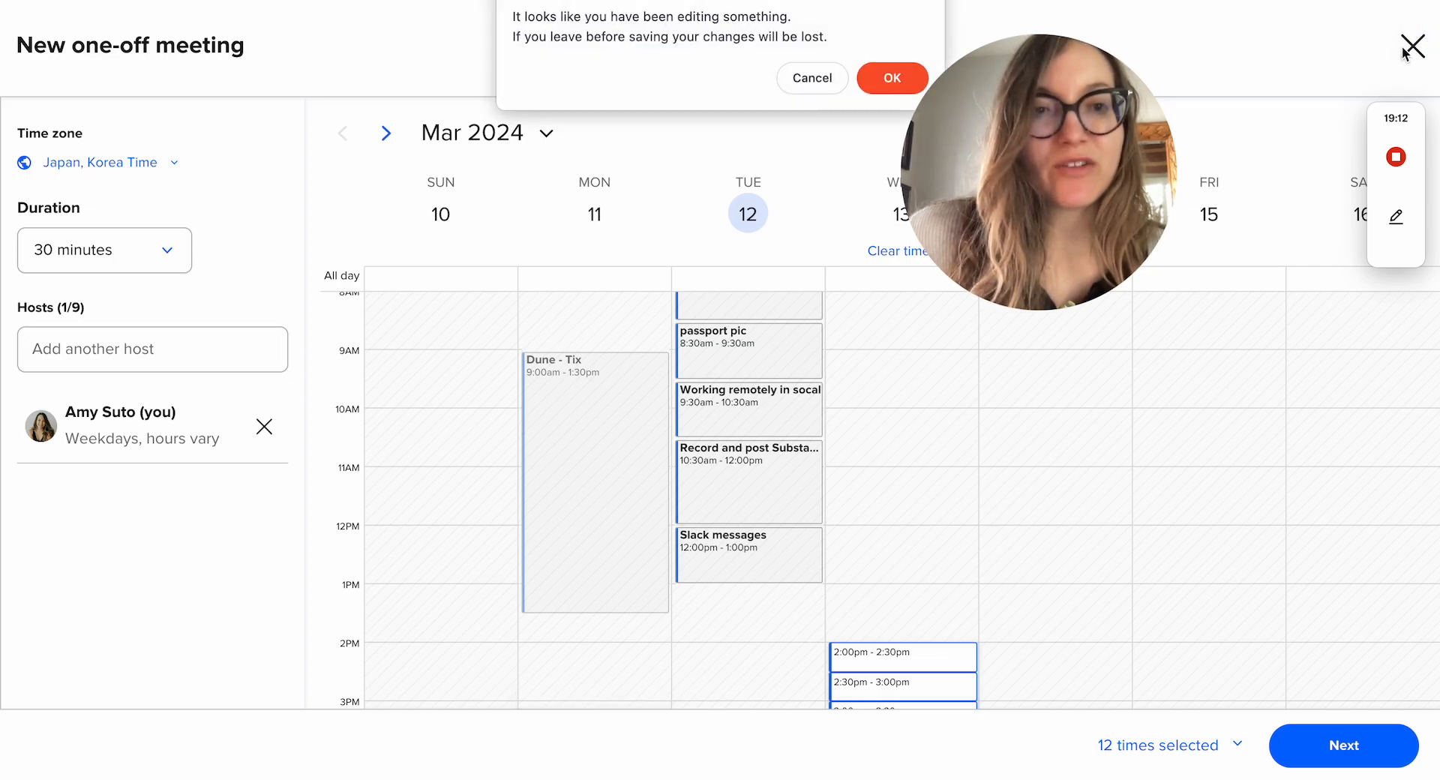
pyautogui.click(893, 69)
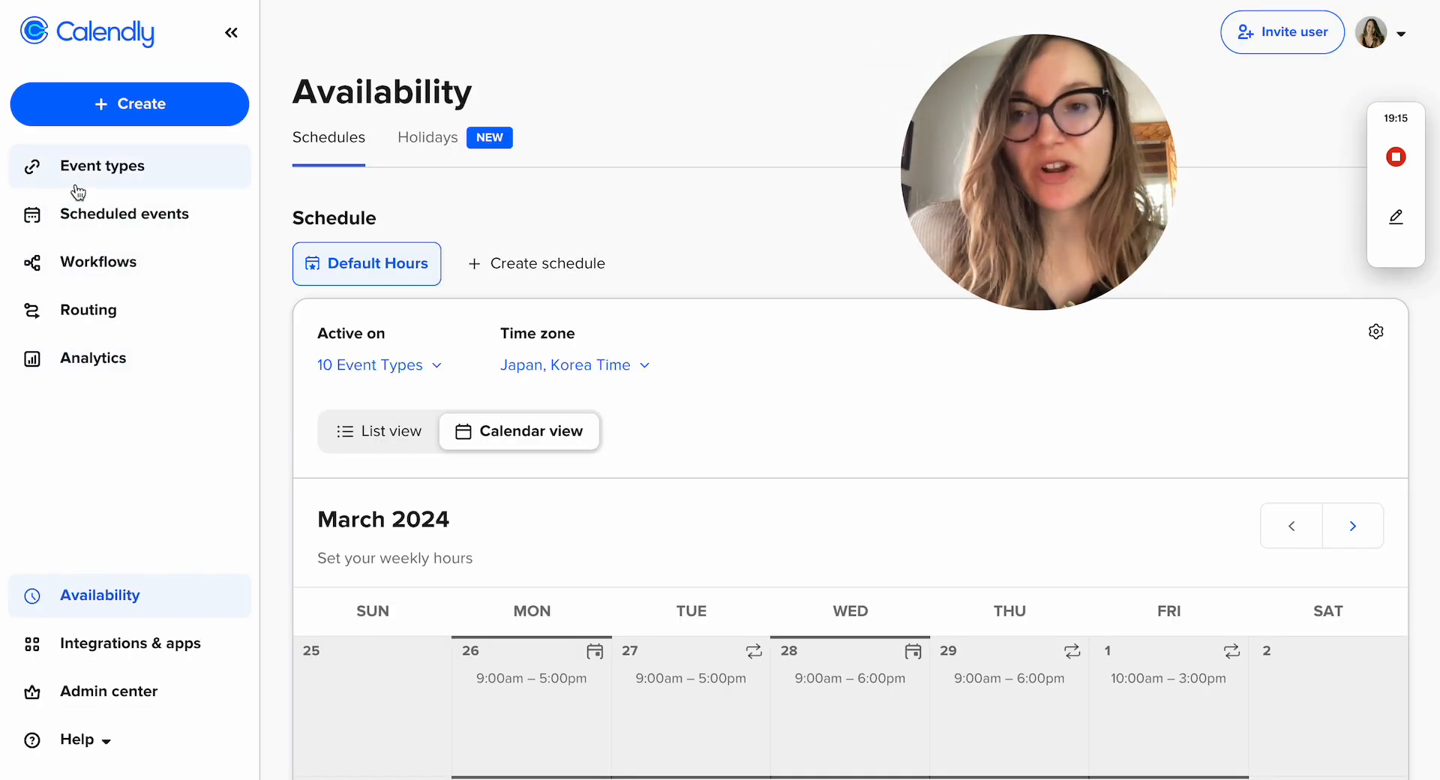
pyautogui.click(83, 182)
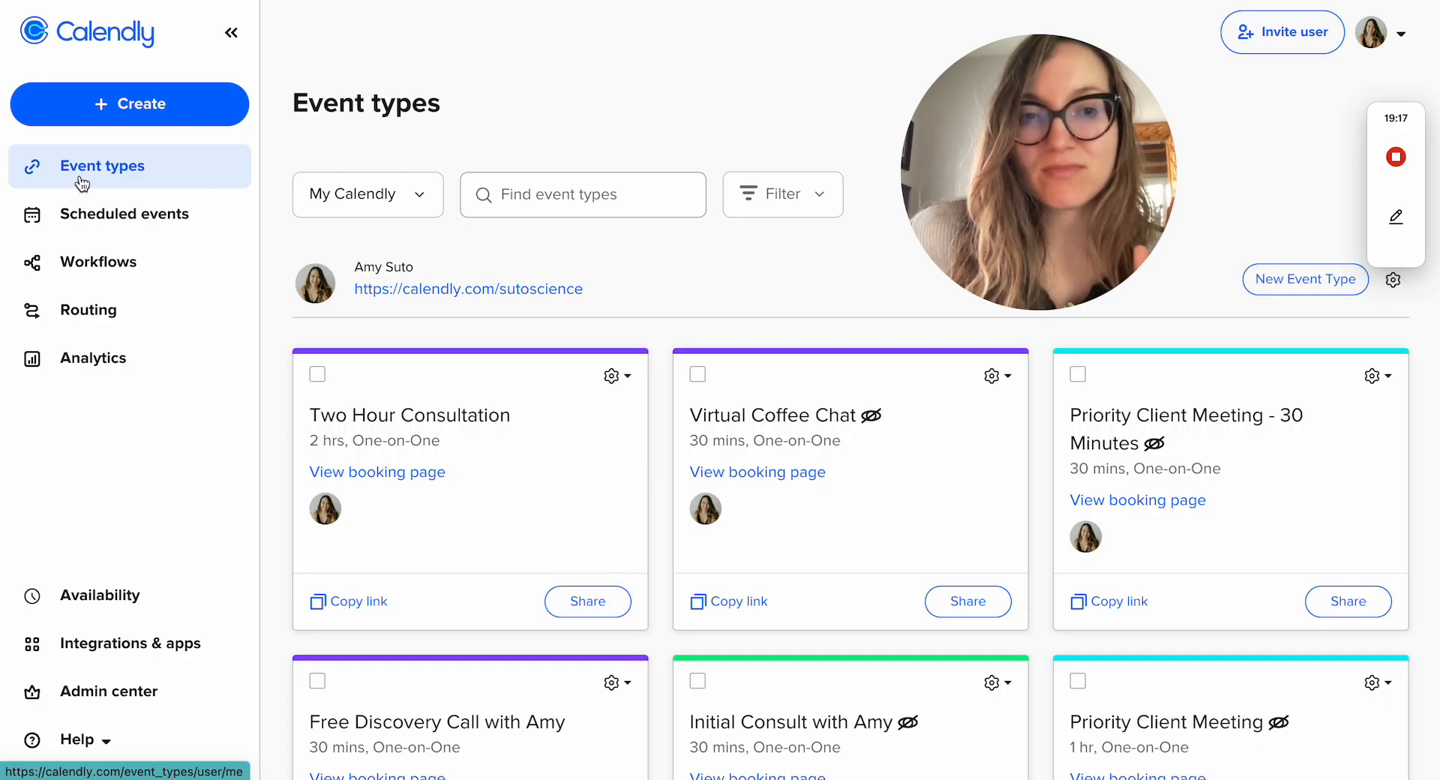